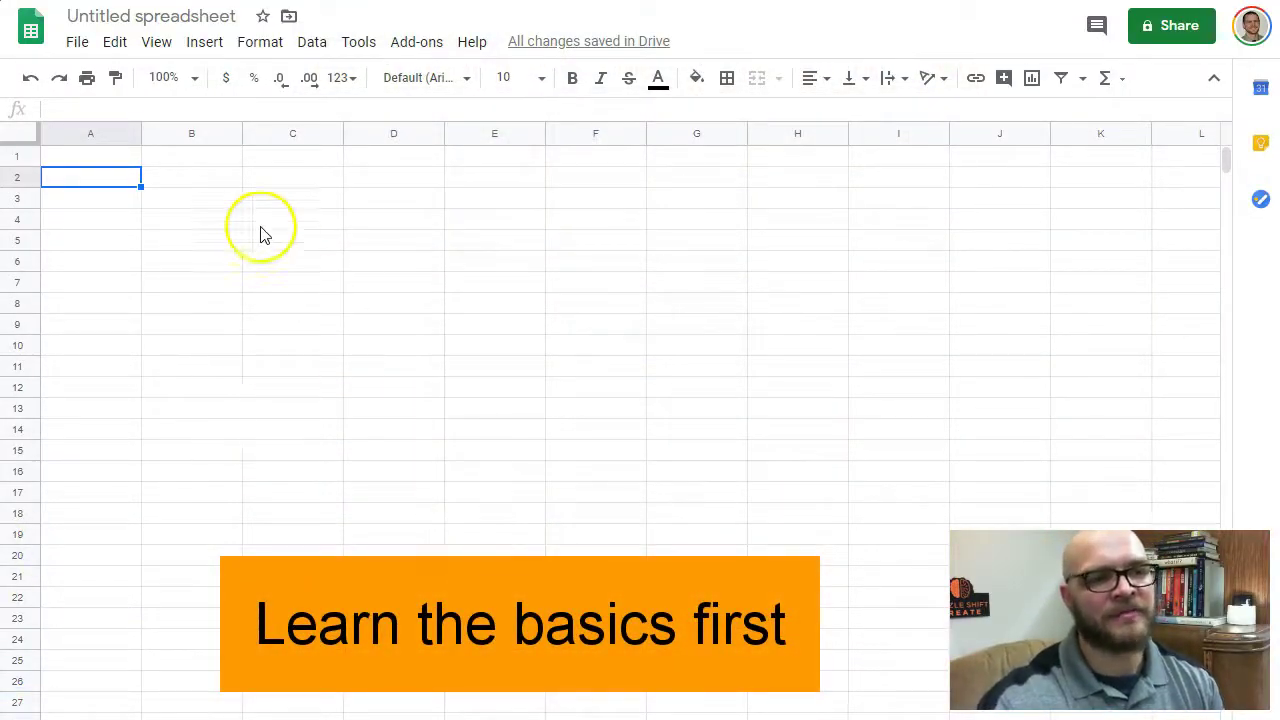
Step: Enter the date Nov 12 1955 in cell A1
{"action": "left_click", "coordinate": [134, 249]}
{"action": "left_click_drag", "start_coordinate": [100, 179], "coordinate": [110, 197]}
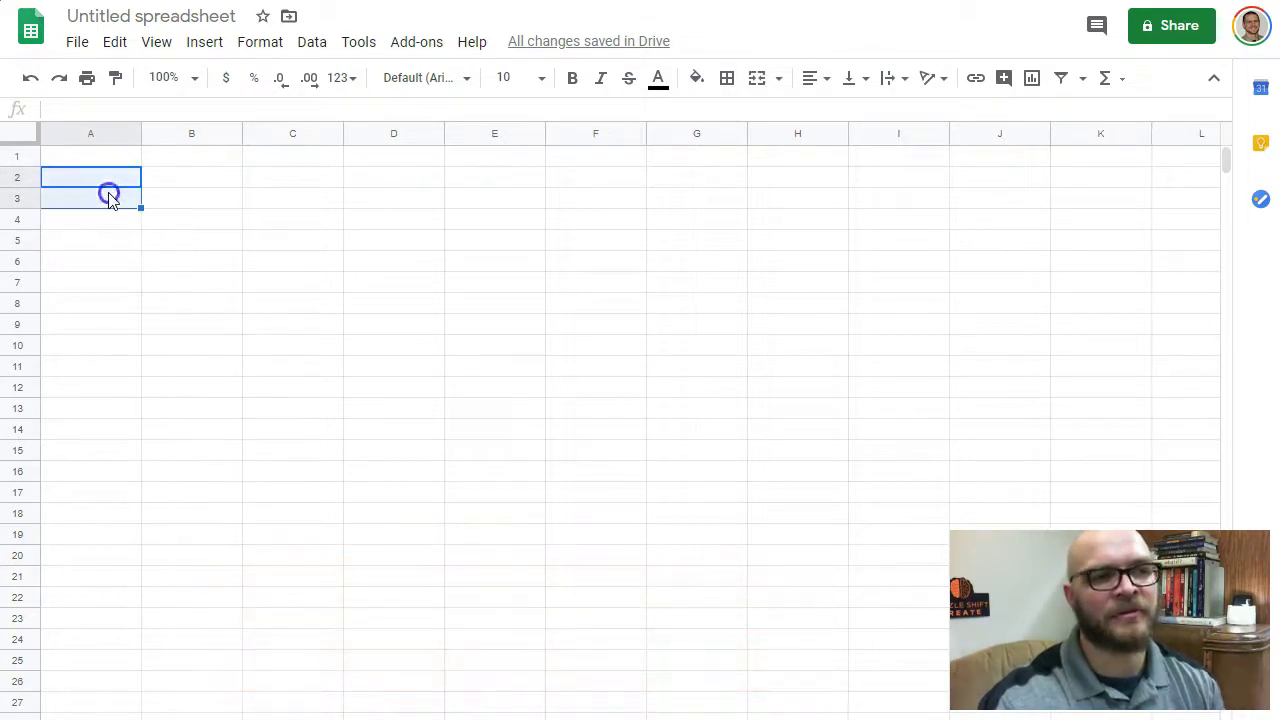
{"action": "left_click", "coordinate": [105, 156]}
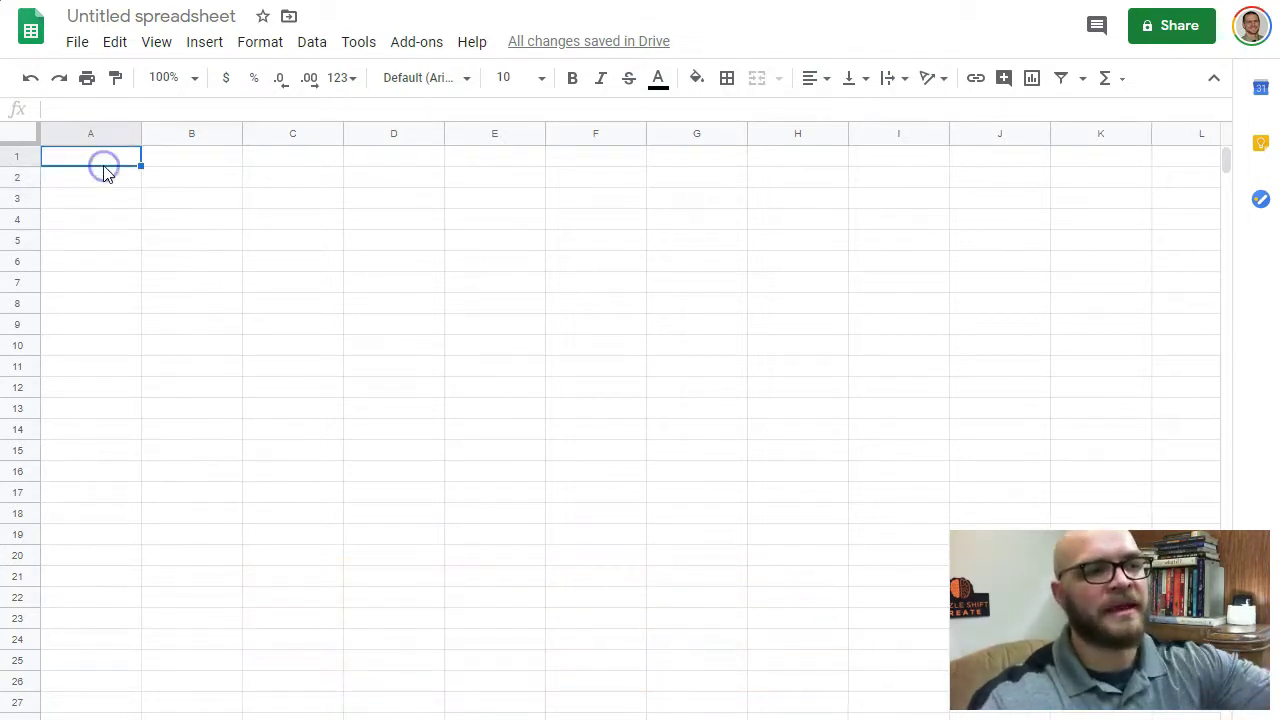
{"action": "type", "text": "nov 12 1"}
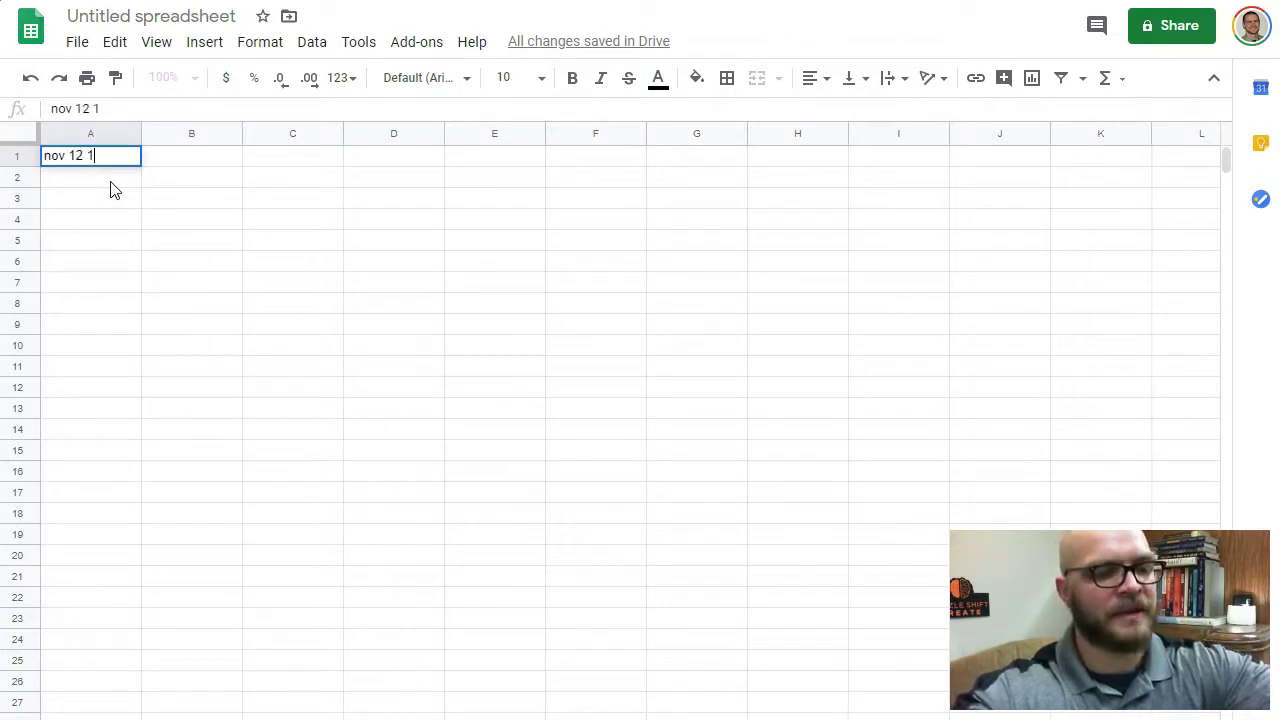
{"action": "type", "text": "955"}
{"action": "key", "text": "Return"}
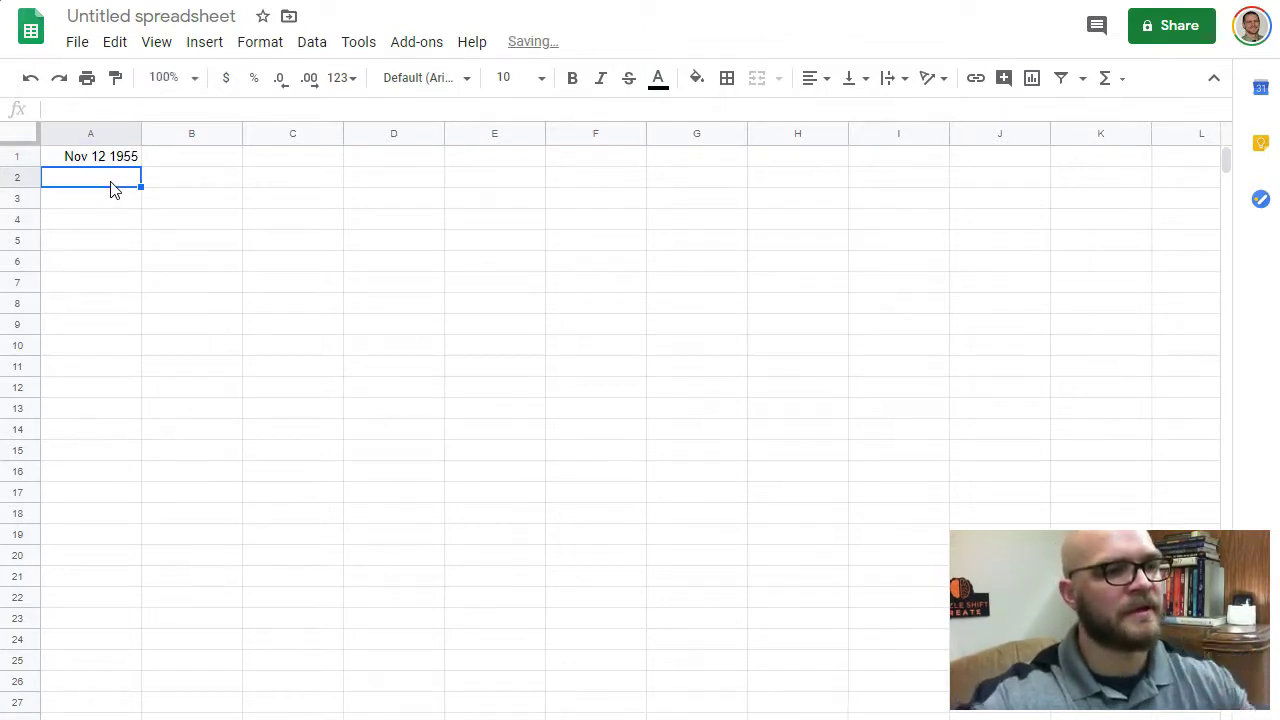
Step: Extend the date in A1 down column A through row 21 as a series of consecutive days
{"action": "left_click", "coordinate": [112, 163]}
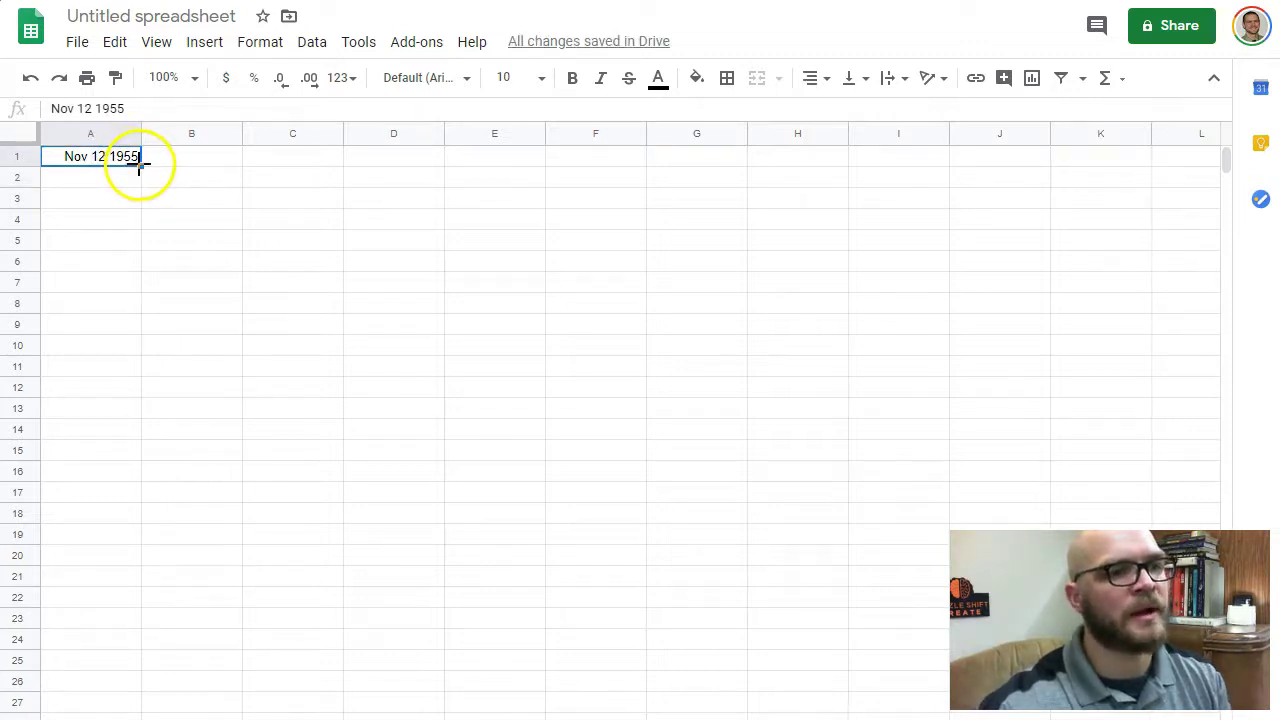
{"action": "left_click_drag", "start_coordinate": [140, 163], "coordinate": [105, 348]}
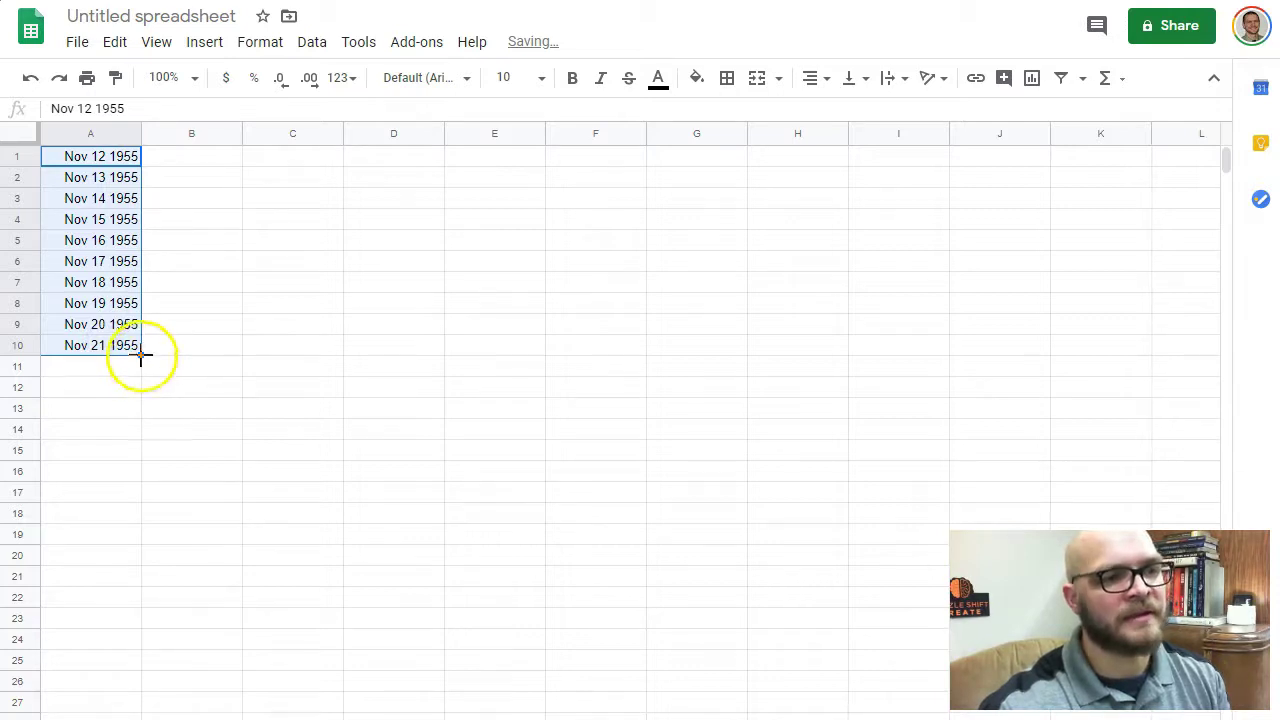
{"action": "left_click_drag", "start_coordinate": [140, 357], "coordinate": [140, 586]}
Step: Enter Monday in B1 and autofill the weekday series down to B21, alongside the dates
{"action": "left_click", "coordinate": [208, 163]}
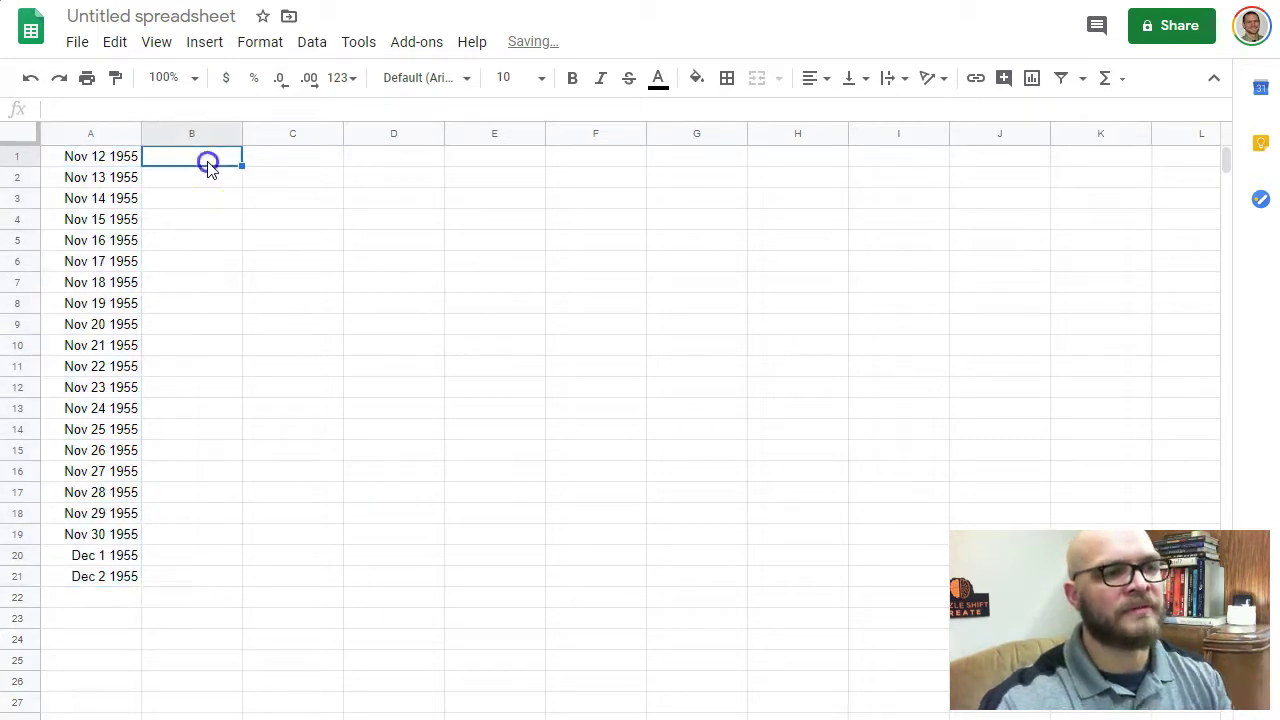
{"action": "type", "text": "Monda"}
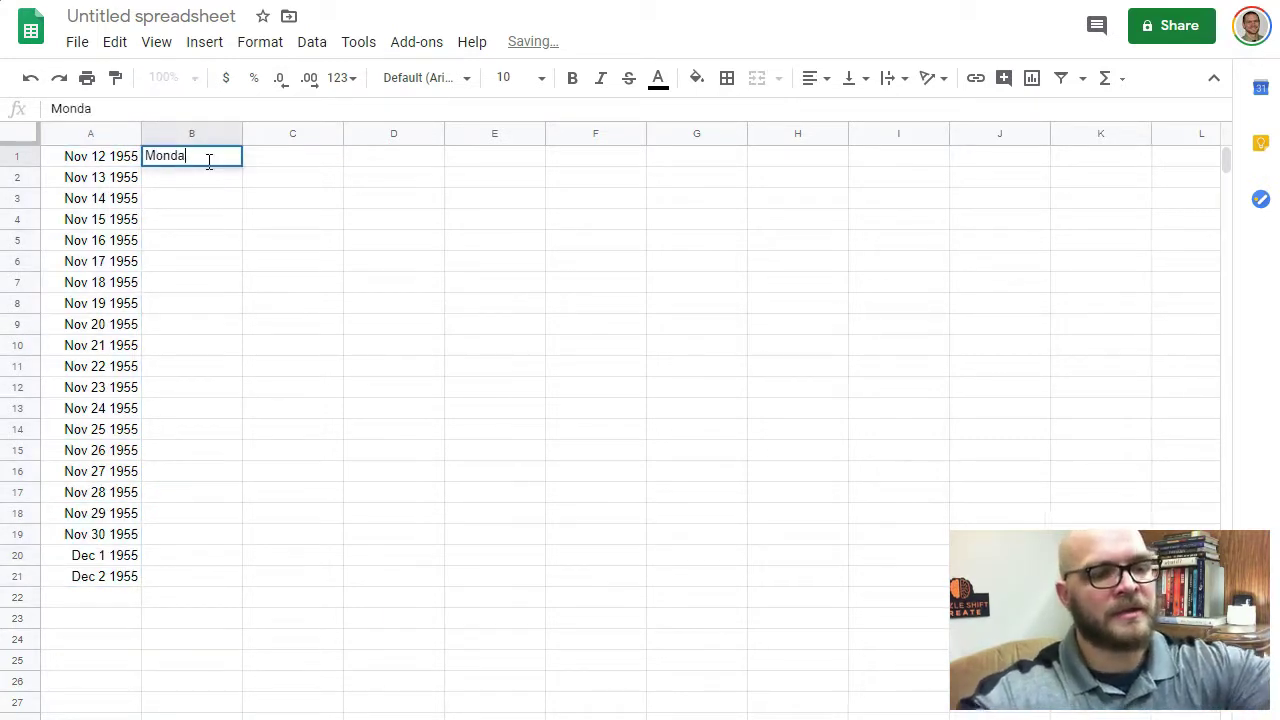
{"action": "type", "text": "y"}
{"action": "key", "text": "Return"}
{"action": "left_click", "coordinate": [210, 158]}
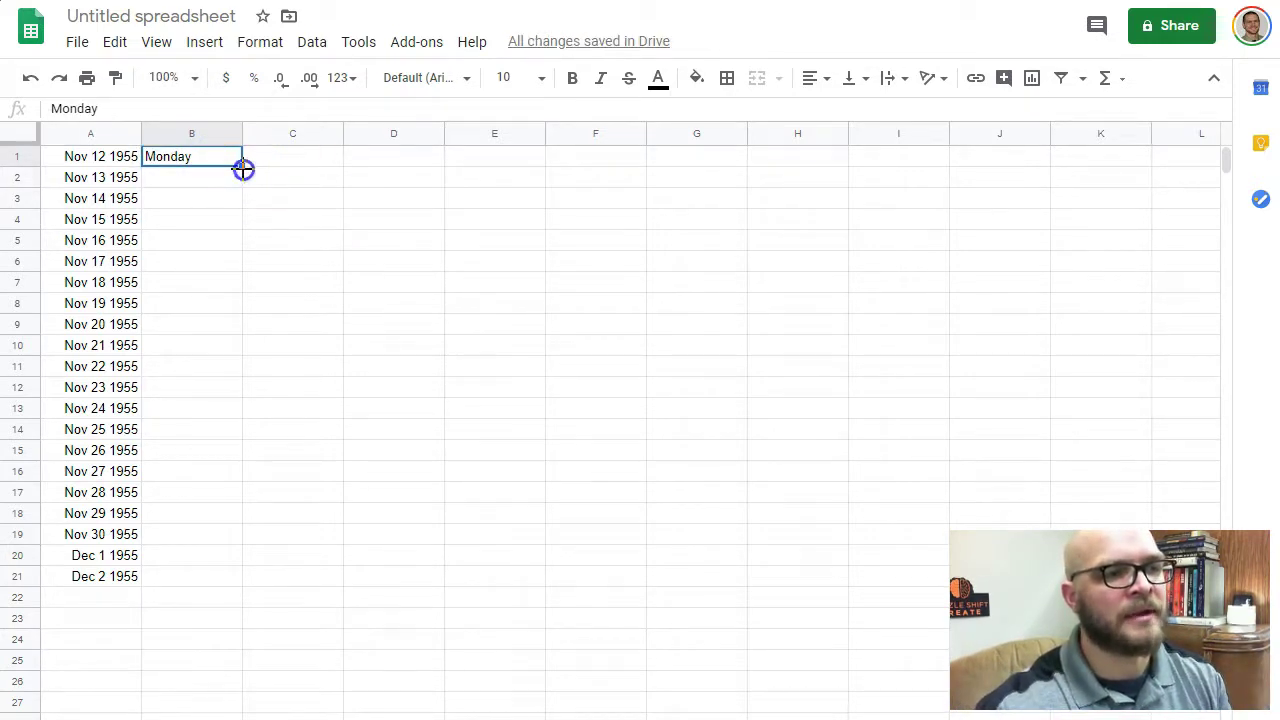
{"action": "left_click_drag", "start_coordinate": [244, 170], "coordinate": [210, 578]}
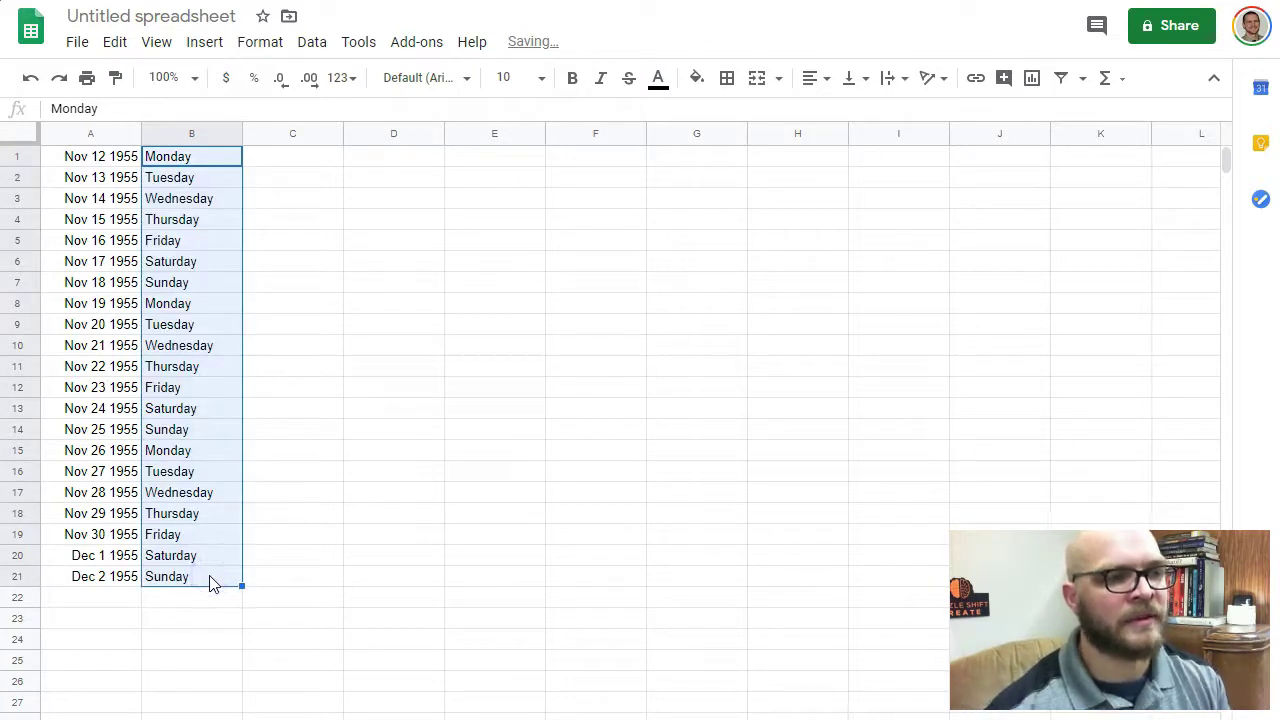
Step: Enter January in E2 and autofill the month series down to E16
{"action": "left_click", "coordinate": [501, 185]}
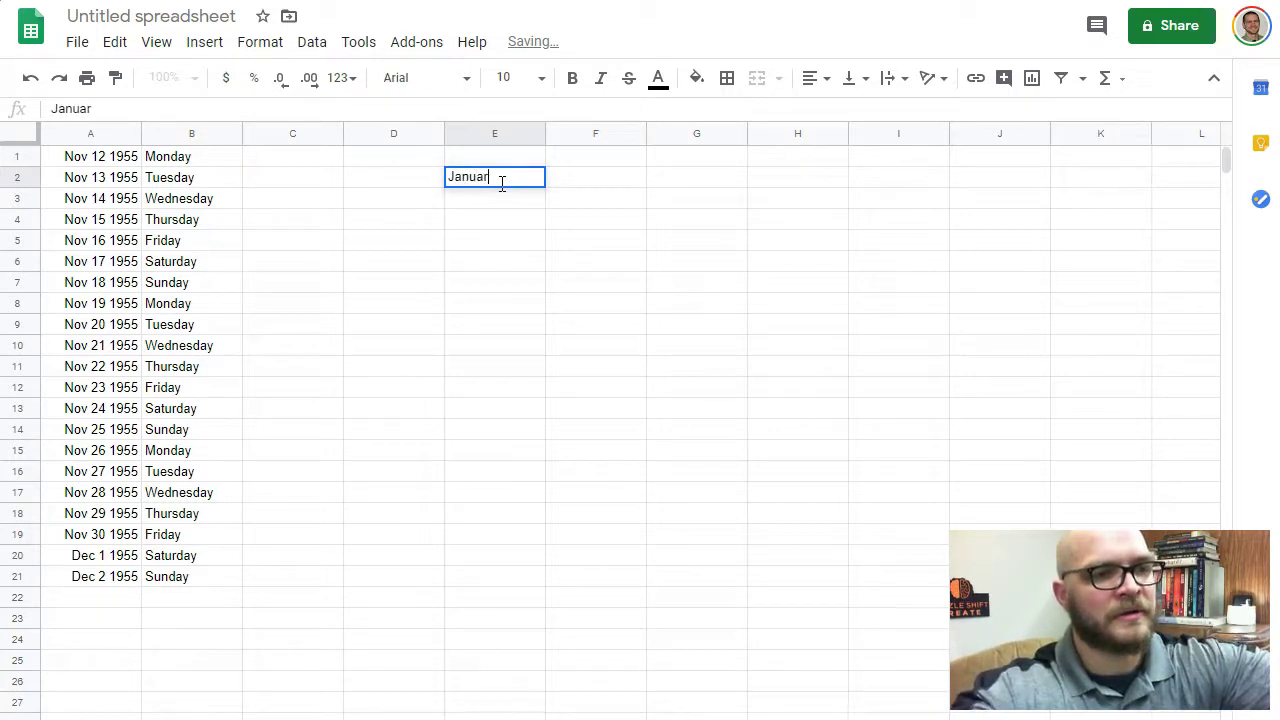
{"action": "key", "text": "Return"}
{"action": "left_click", "coordinate": [500, 183]}
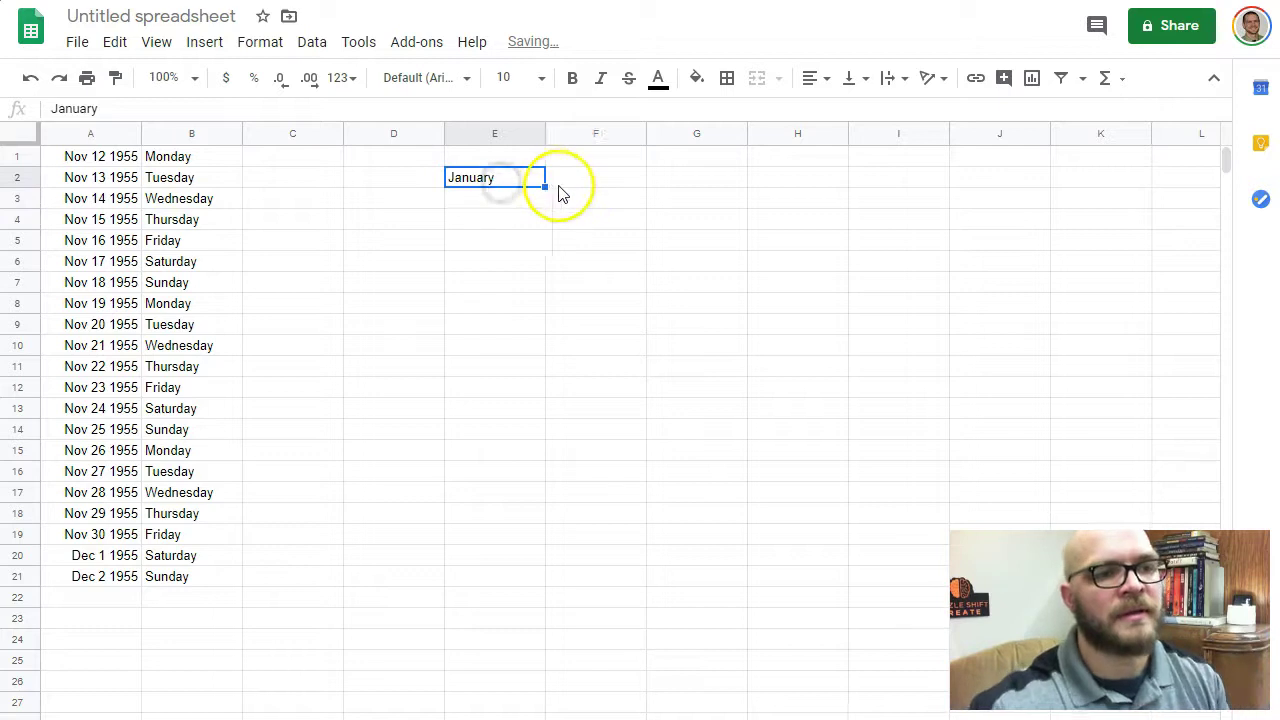
{"action": "left_click_drag", "start_coordinate": [546, 185], "coordinate": [514, 481]}
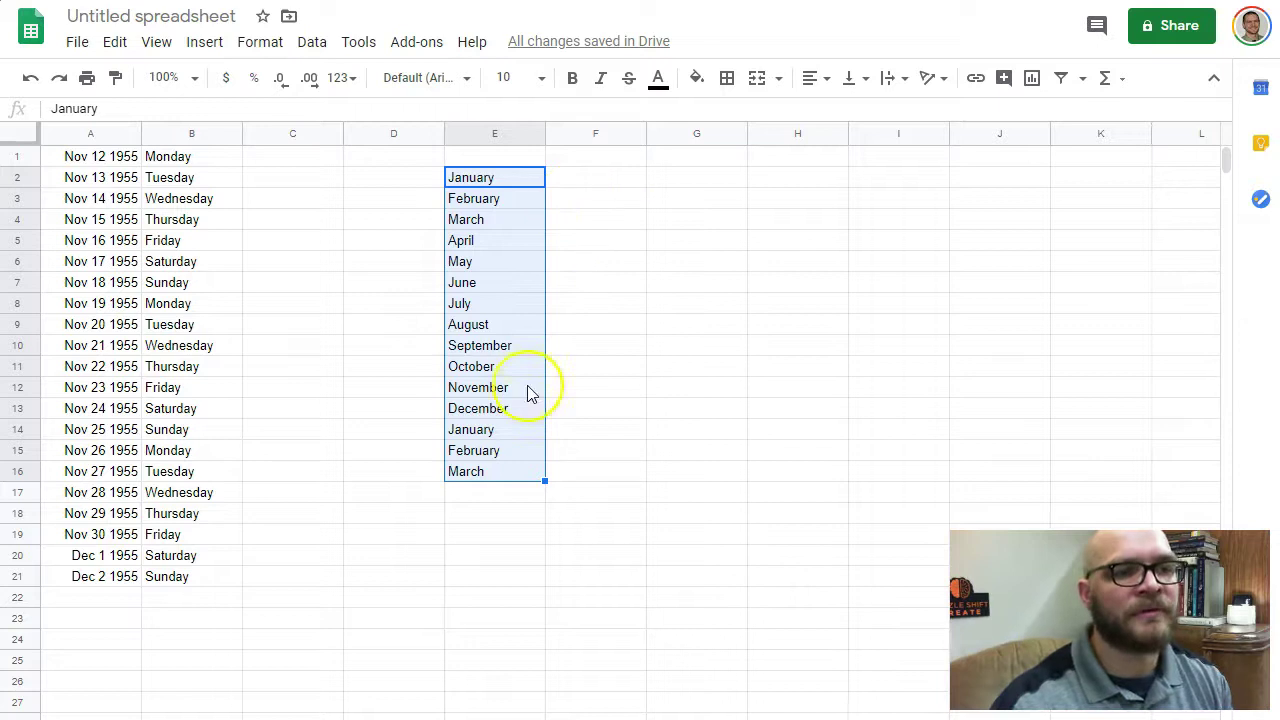
Step: Enter 32, 654, 876, 32, 65 and 8765 beside January through June in F2:F7
{"action": "left_click", "coordinate": [596, 180]}
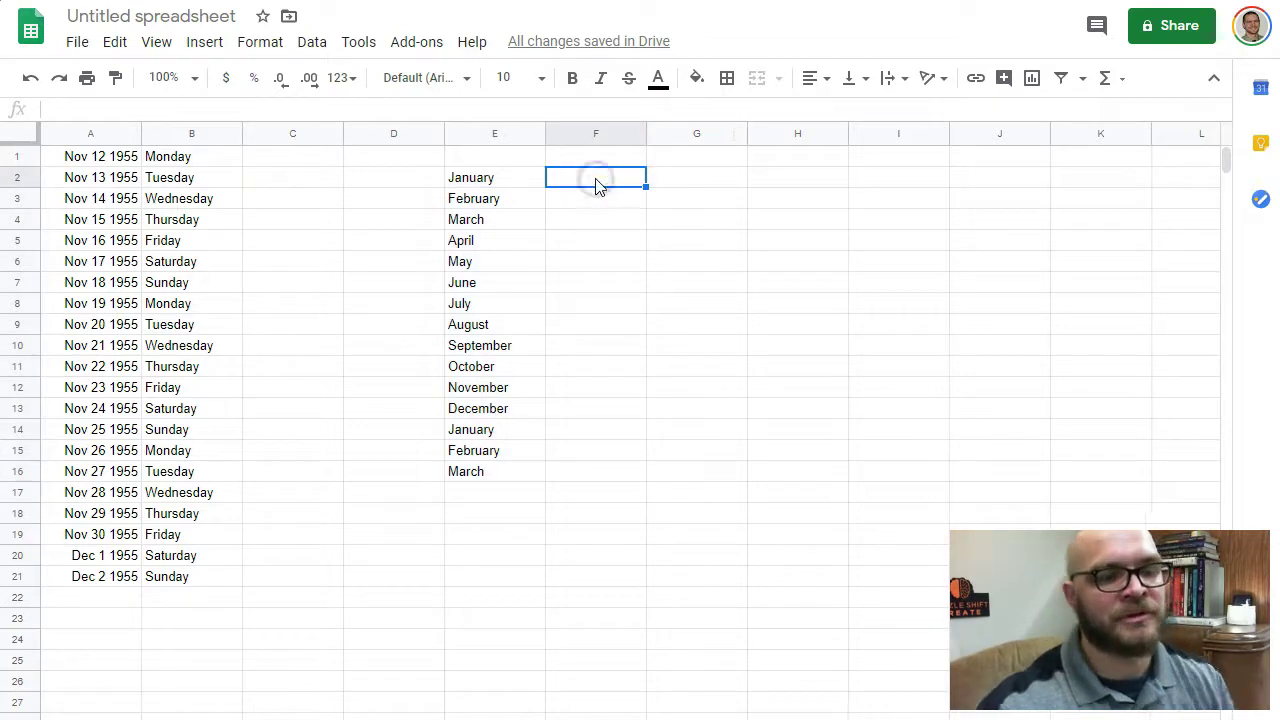
{"action": "type", "text": "32"}
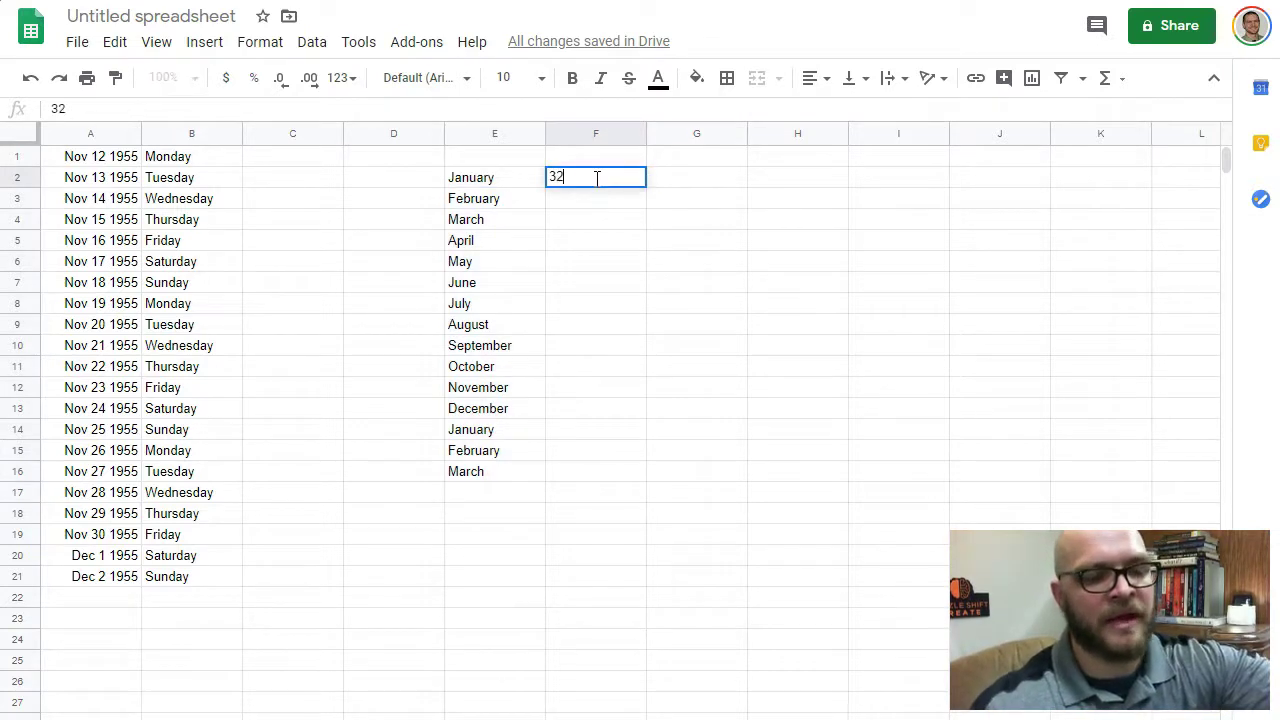
{"action": "key", "text": "Return"}
{"action": "type", "text": "654"}
{"action": "key", "text": "Return"}
{"action": "type", "text": "876"}
{"action": "key", "text": "Return"}
{"action": "type", "text": "32"}
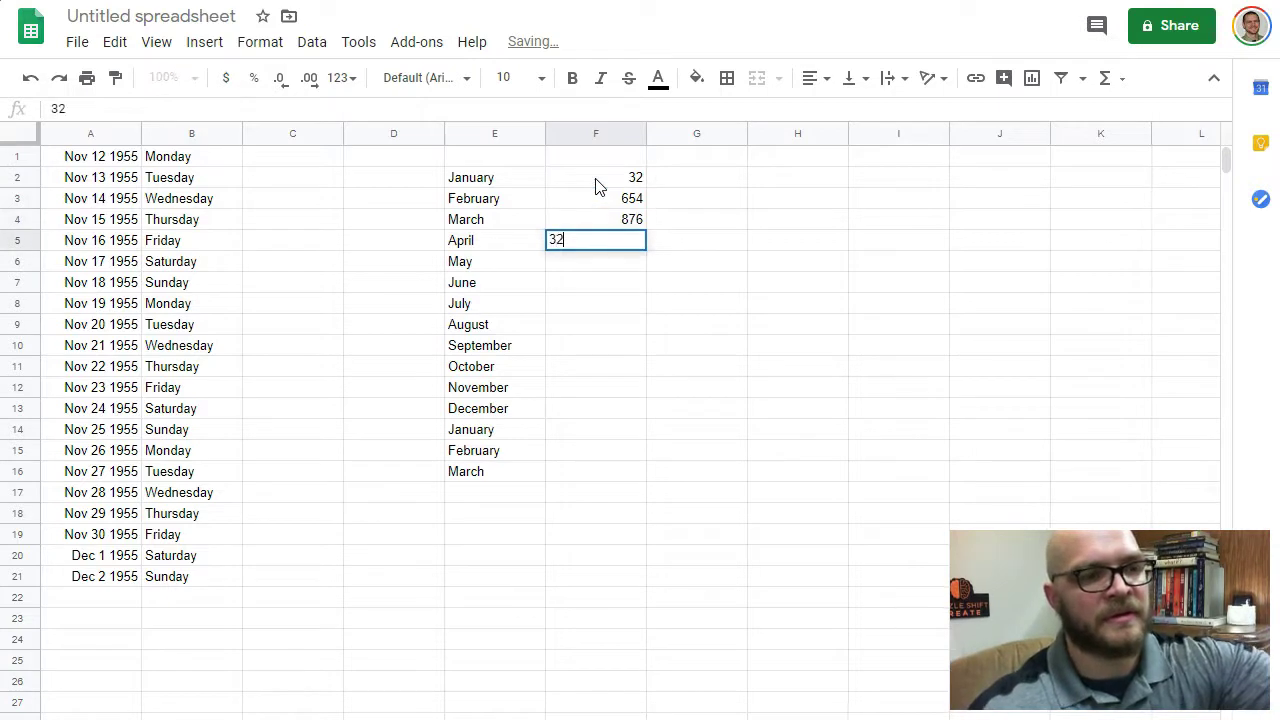
{"action": "key", "text": "Return"}
{"action": "type", "text": "65"}
{"action": "key", "text": "Return"}
{"action": "type", "text": "8765"}
{"action": "key", "text": "Return"}
Step: Enter 321, 6543, 765, 32, 543 and 654 beside July through December in F8:F13
{"action": "type", "text": "32"}
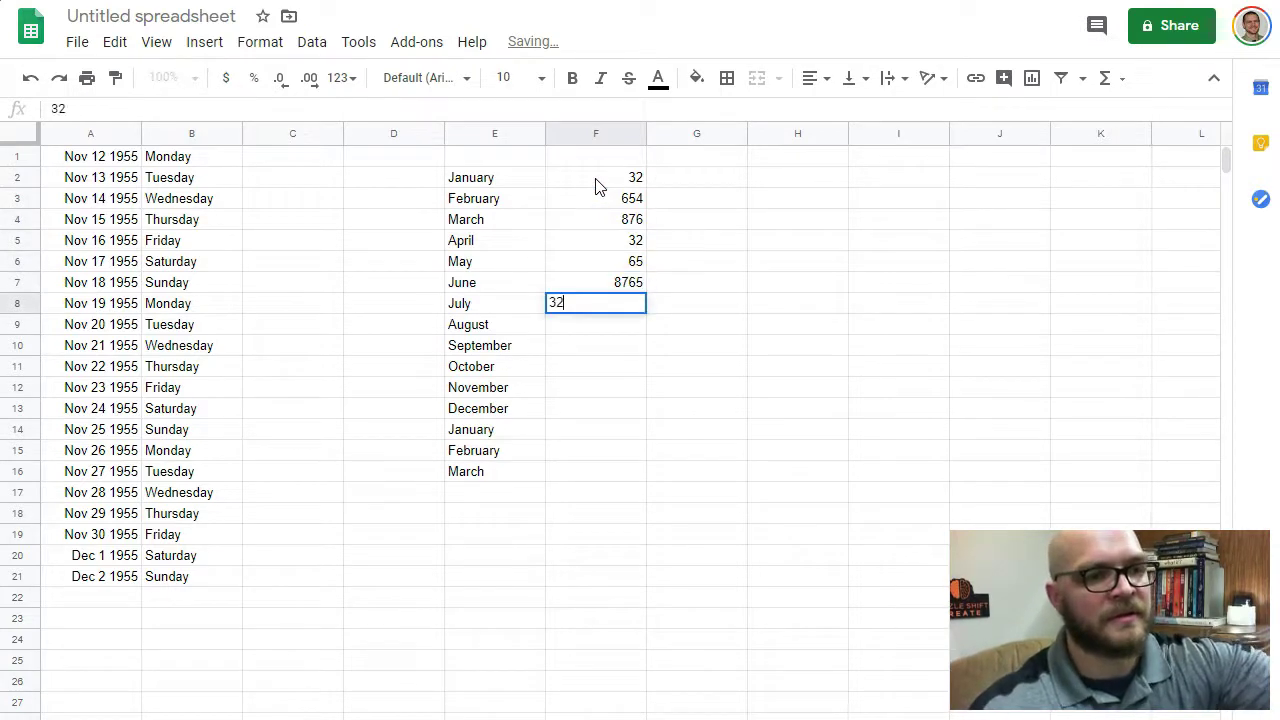
{"action": "type", "text": "1"}
{"action": "key", "text": "Return"}
{"action": "type", "text": "6543"}
{"action": "key", "text": "Return"}
{"action": "type", "text": "765"}
{"action": "key", "text": "Return"}
{"action": "type", "text": "32"}
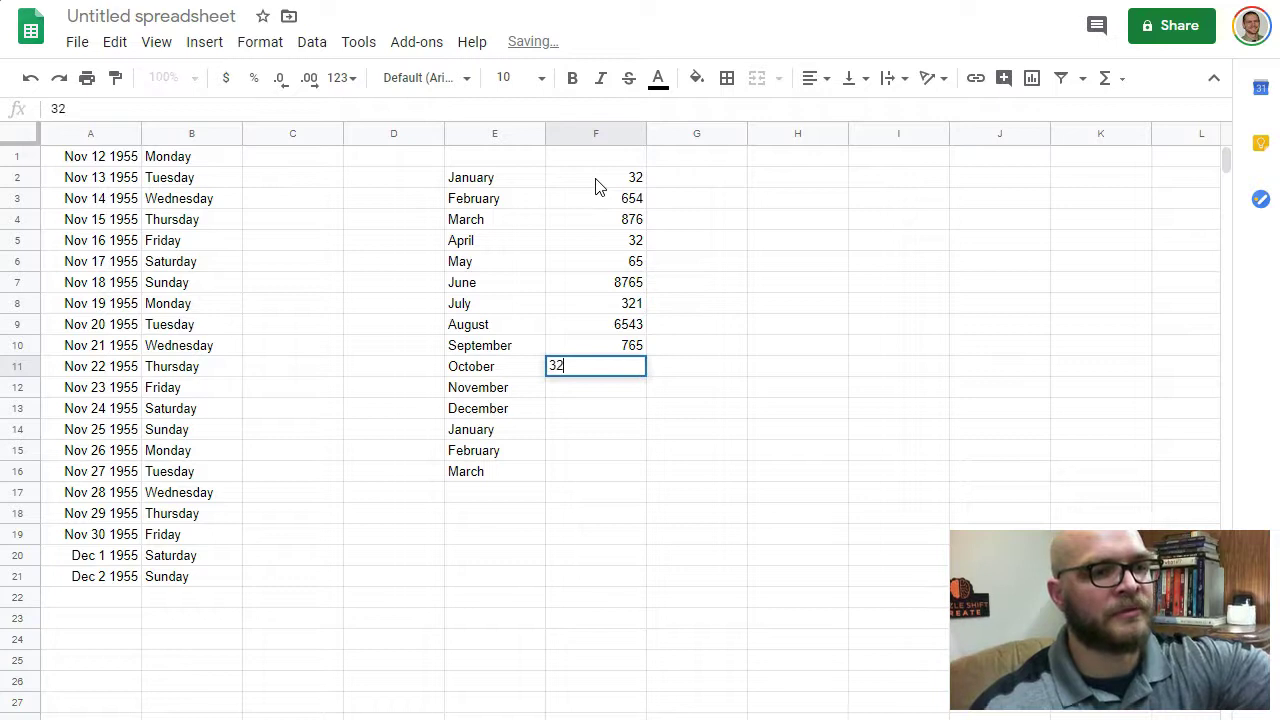
{"action": "key", "text": "Return"}
{"action": "type", "text": "543"}
{"action": "key", "text": "Return"}
{"action": "type", "text": "654"}
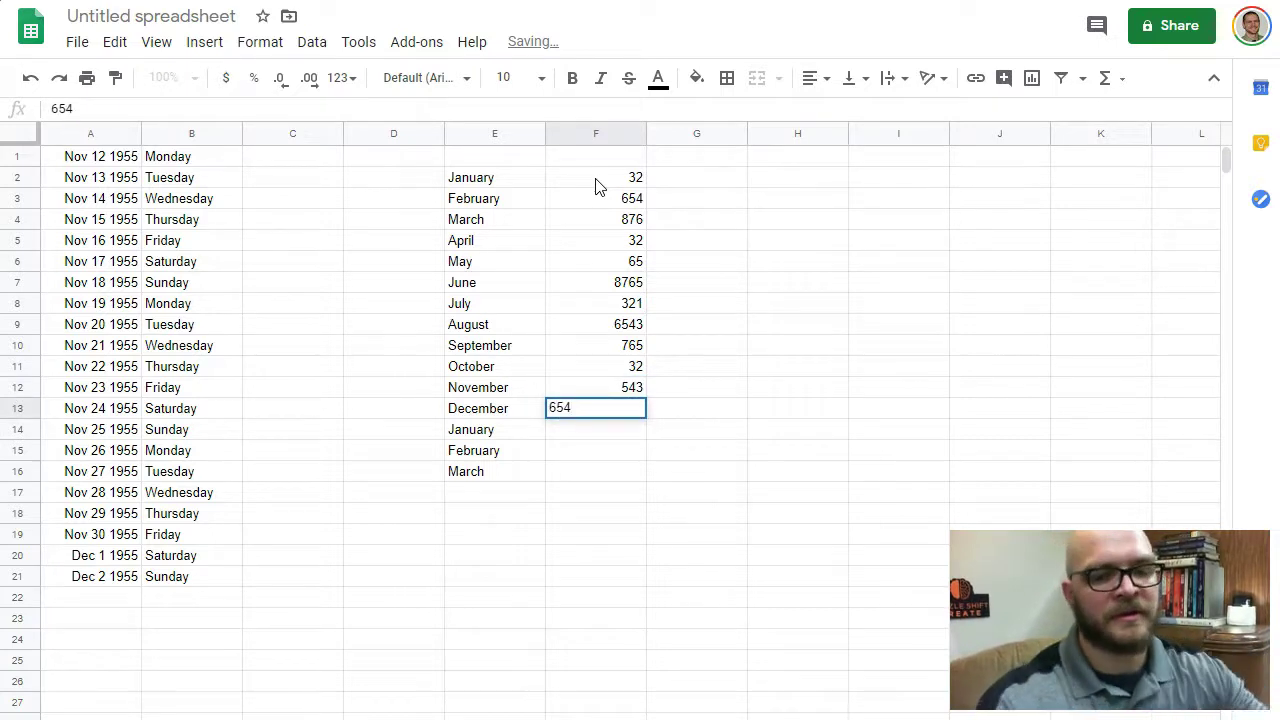
{"action": "key", "text": "Return"}
Step: Clear the extra January, February and March entries below December in E14:E16
{"action": "left_click_drag", "start_coordinate": [478, 408], "coordinate": [485, 482]}
{"action": "left_click", "coordinate": [480, 474]}
{"action": "key", "text": "Delete"}
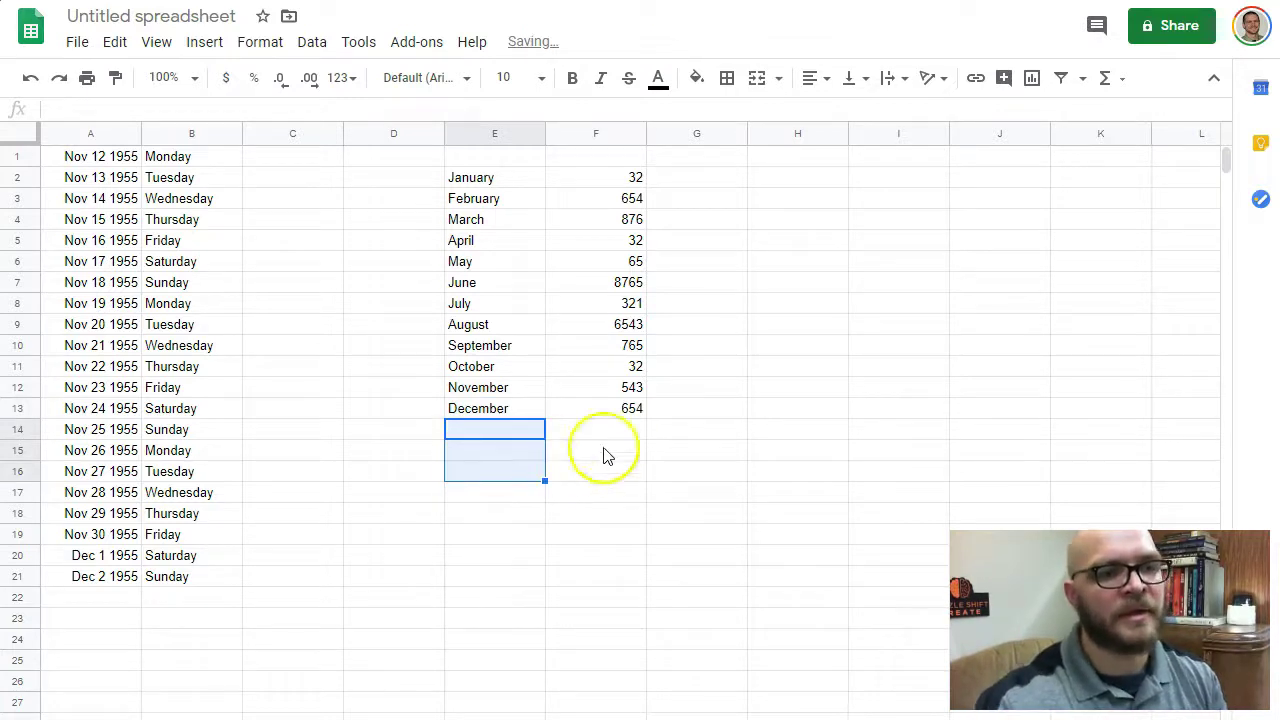
Step: Add a SUM formula in F14 that totals the monthly values in F2:F13
{"action": "left_click", "coordinate": [612, 431]}
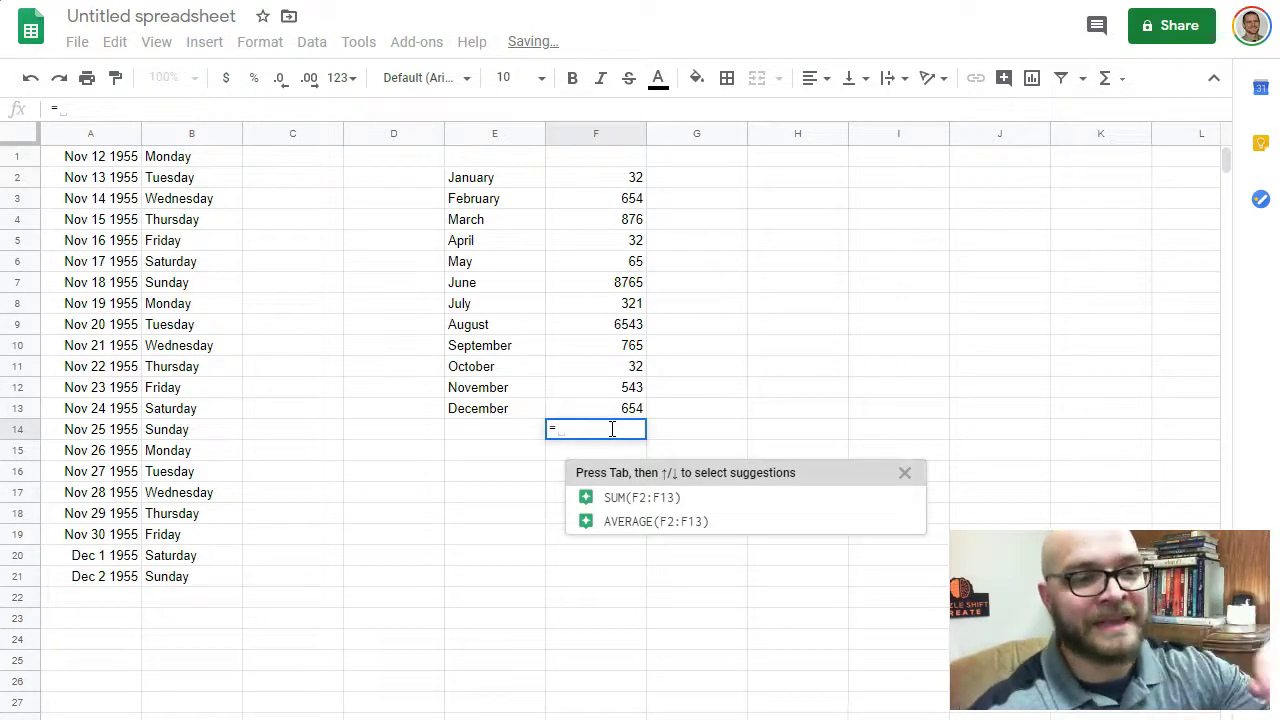
{"action": "type", "text": "="}
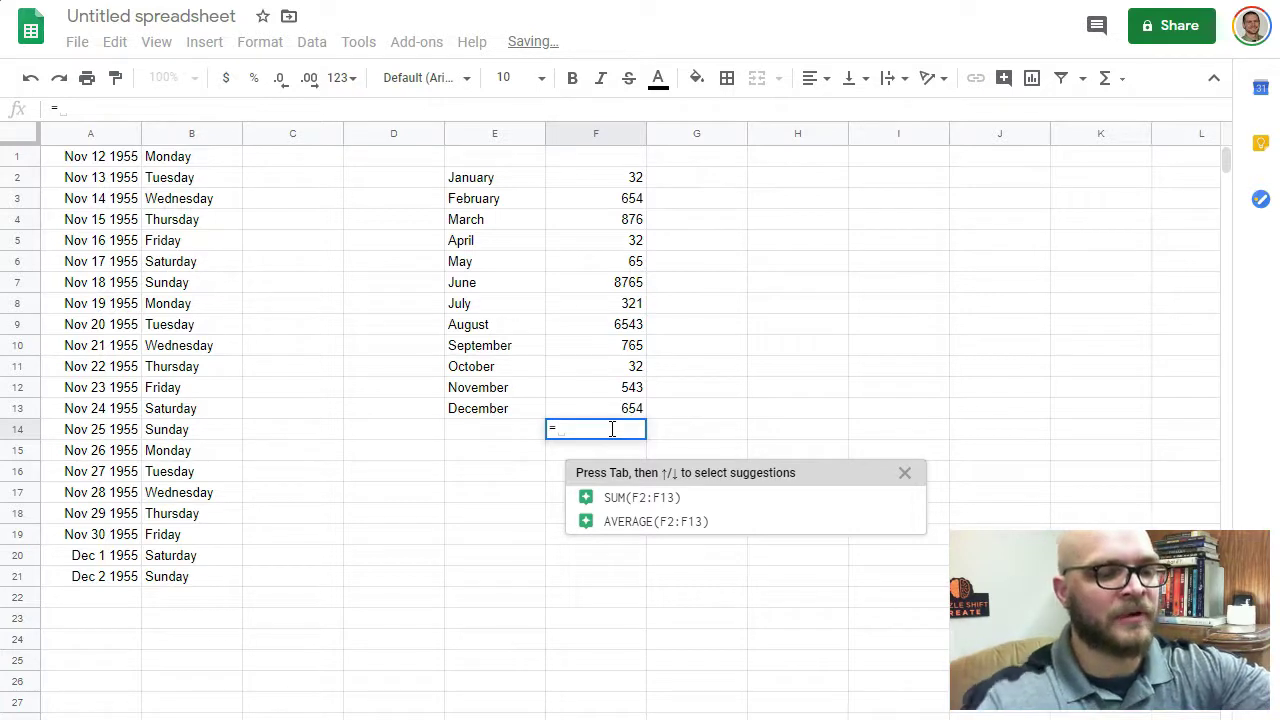
{"action": "type", "text": "sum"}
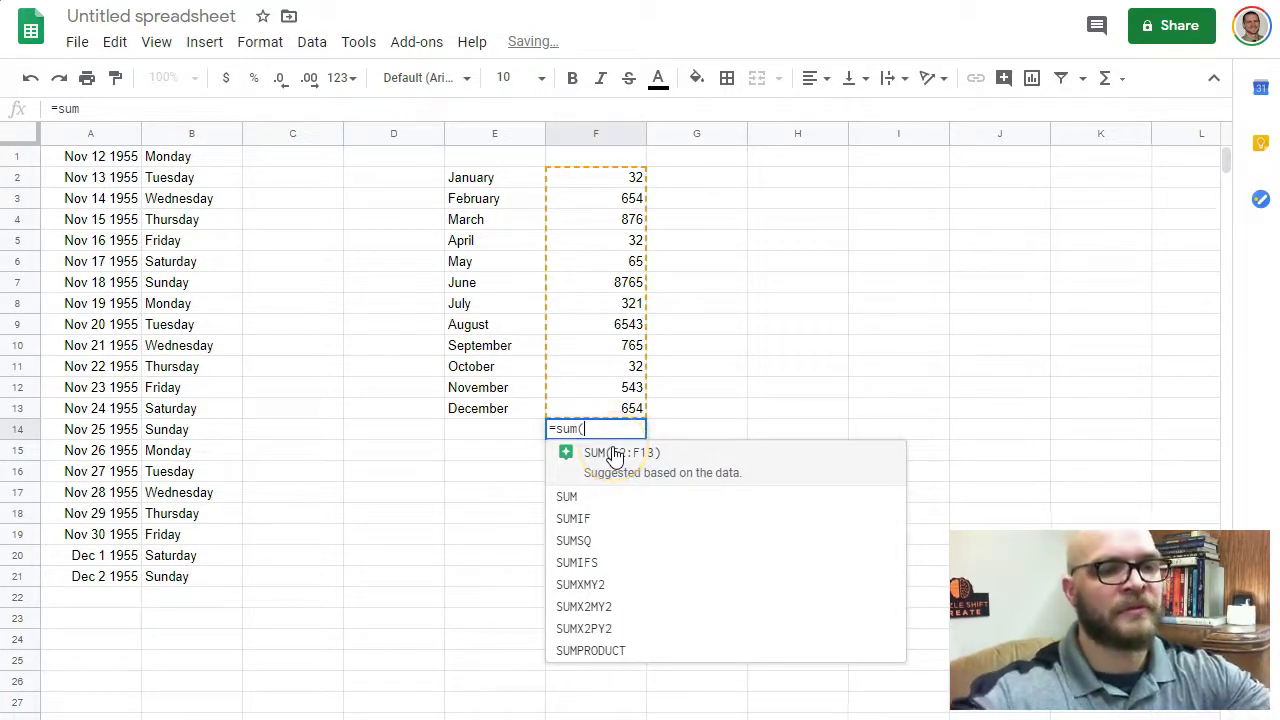
{"action": "type", "text": "("}
{"action": "left_click", "coordinate": [601, 179]}
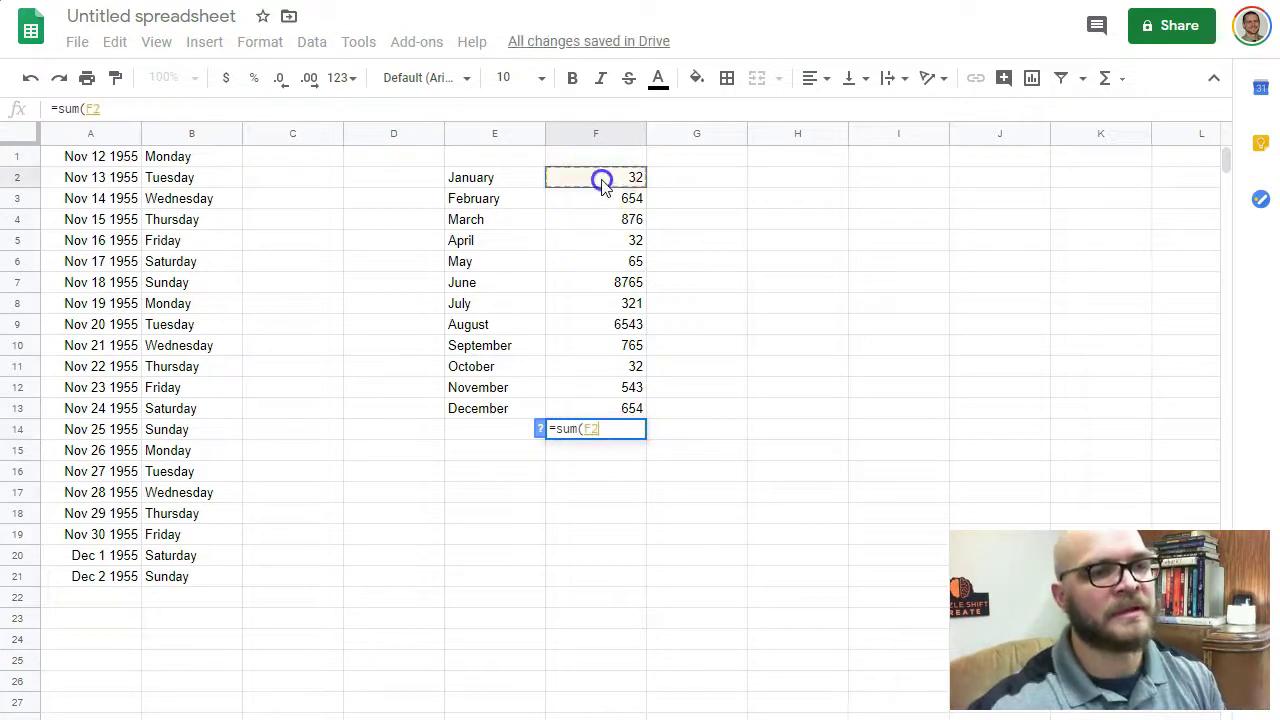
{"action": "left_click_drag", "start_coordinate": [601, 179], "coordinate": [595, 410]}
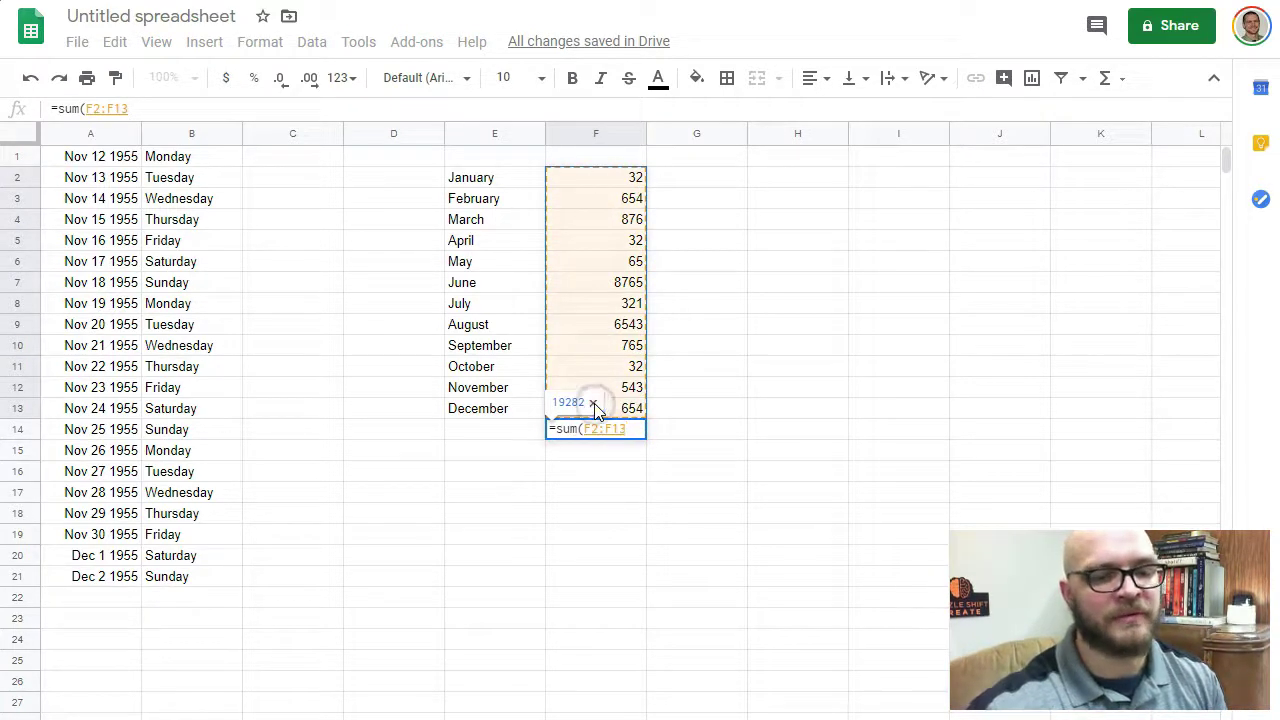
{"action": "key", "text": "Return"}
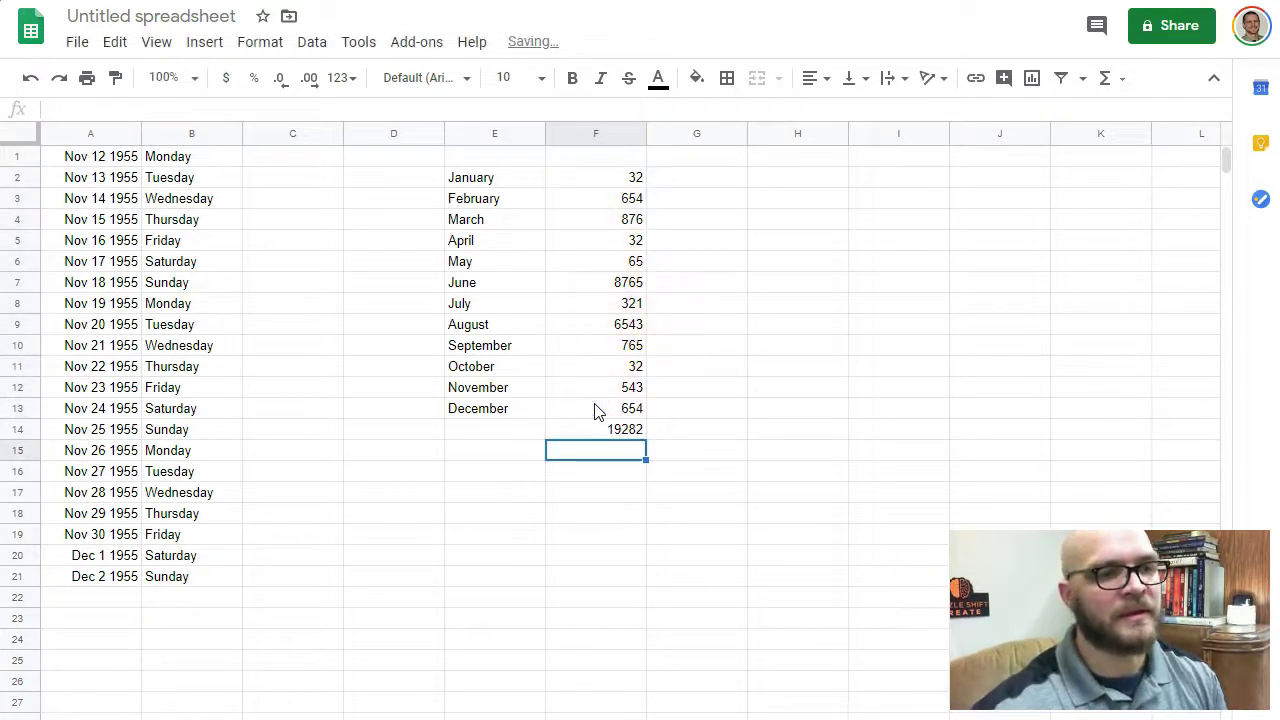
Step: Label cell E14 "Total:" and cell E15 "Average:"
{"action": "left_click", "coordinate": [536, 434]}
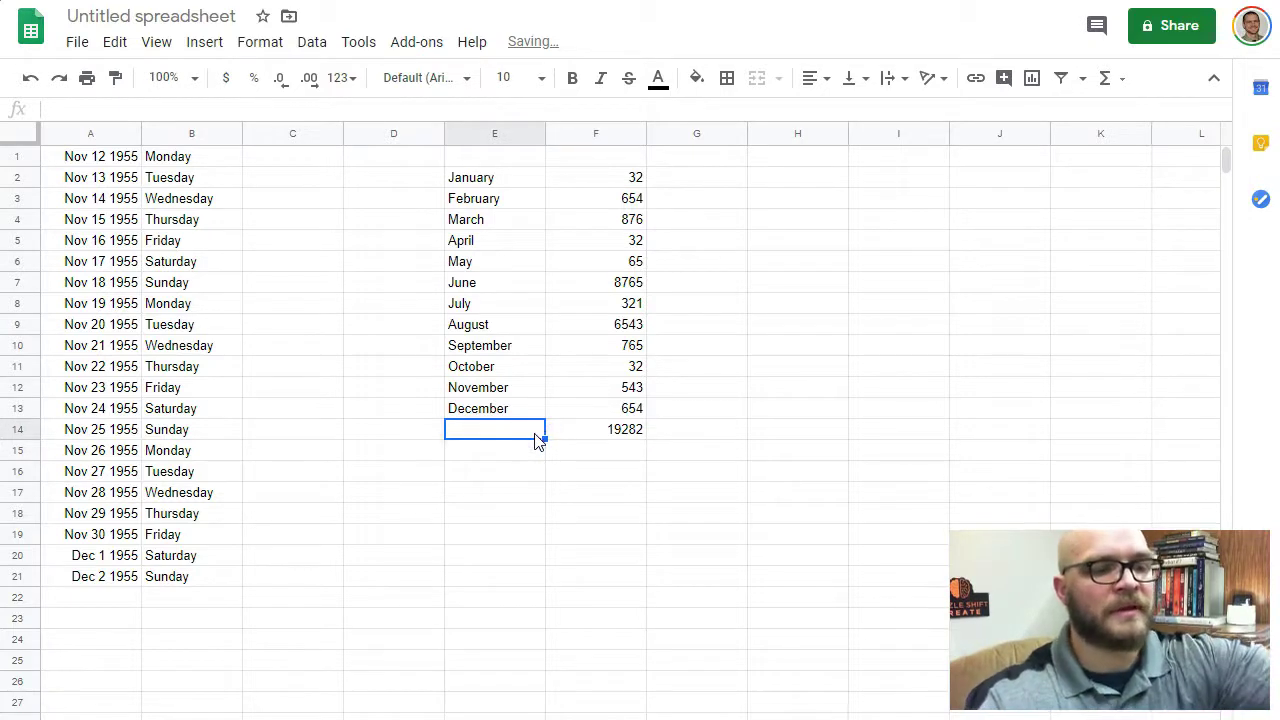
{"action": "type", "text": "Tot"}
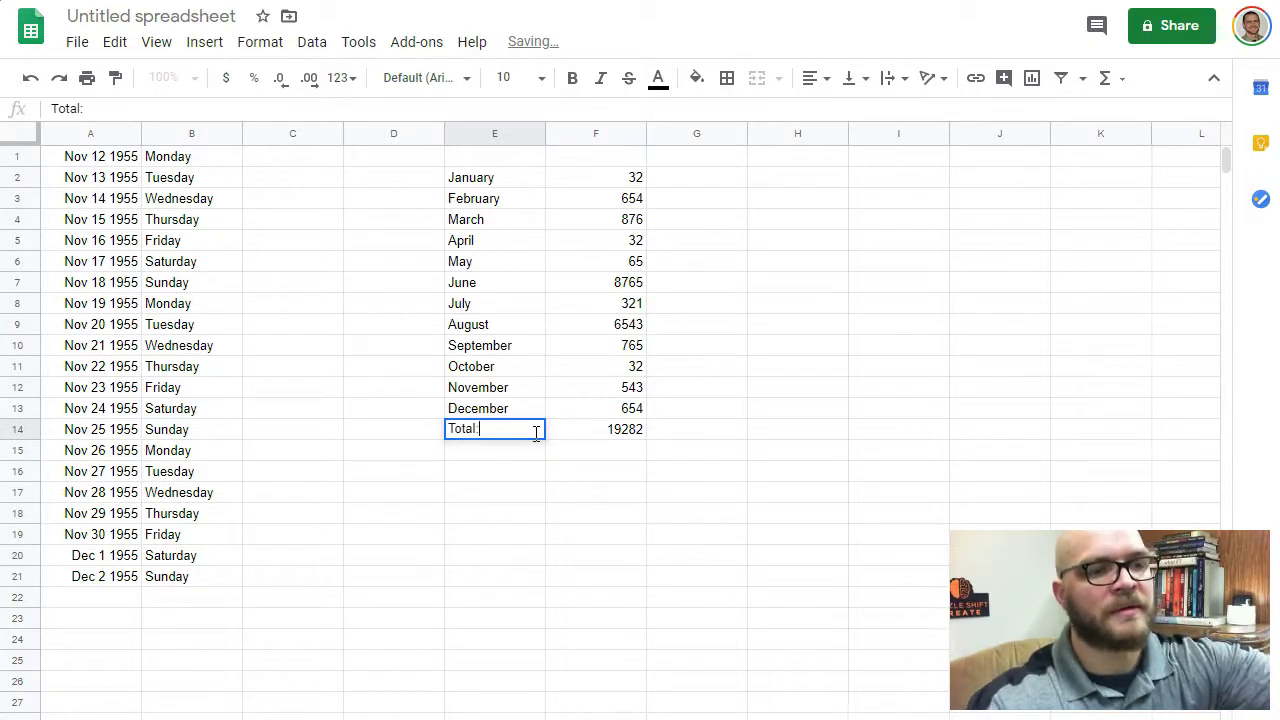
{"action": "type", "text": "al:"}
{"action": "left_click", "coordinate": [508, 455]}
{"action": "type", "text": "Average:"}
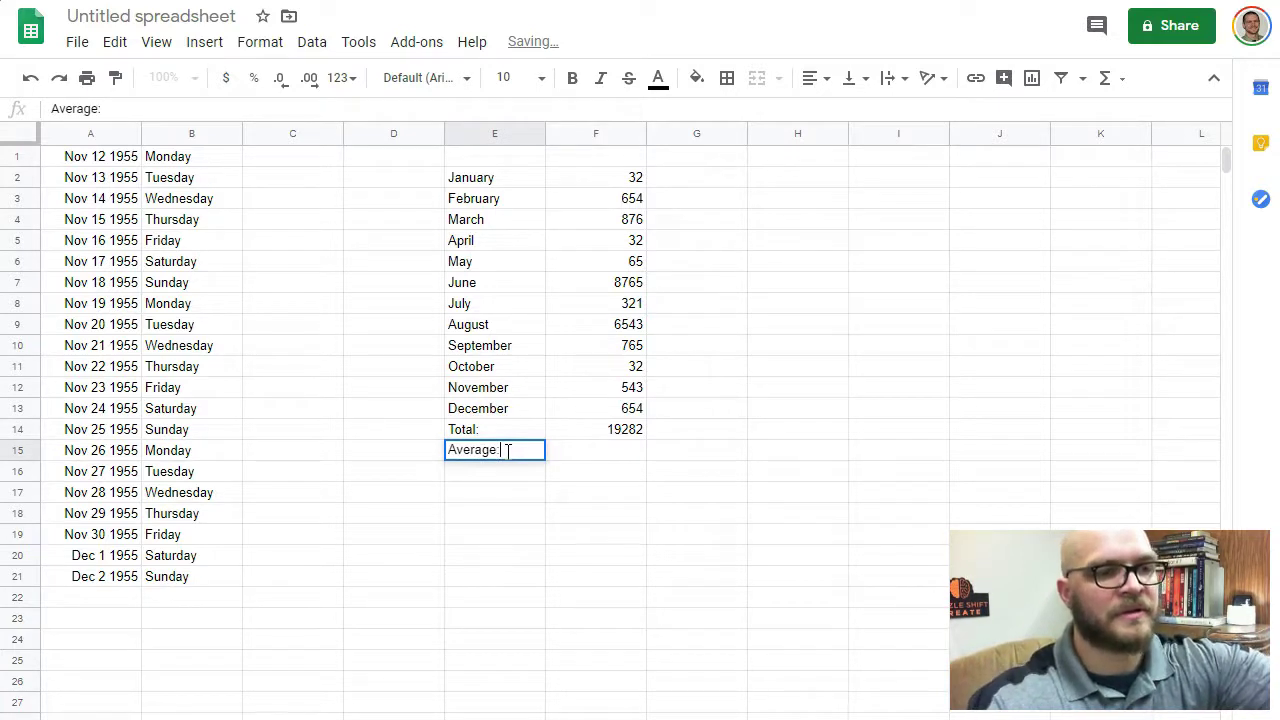
Step: Add an AVERAGE formula in F15 over the range F2:F14
{"action": "left_click", "coordinate": [582, 456]}
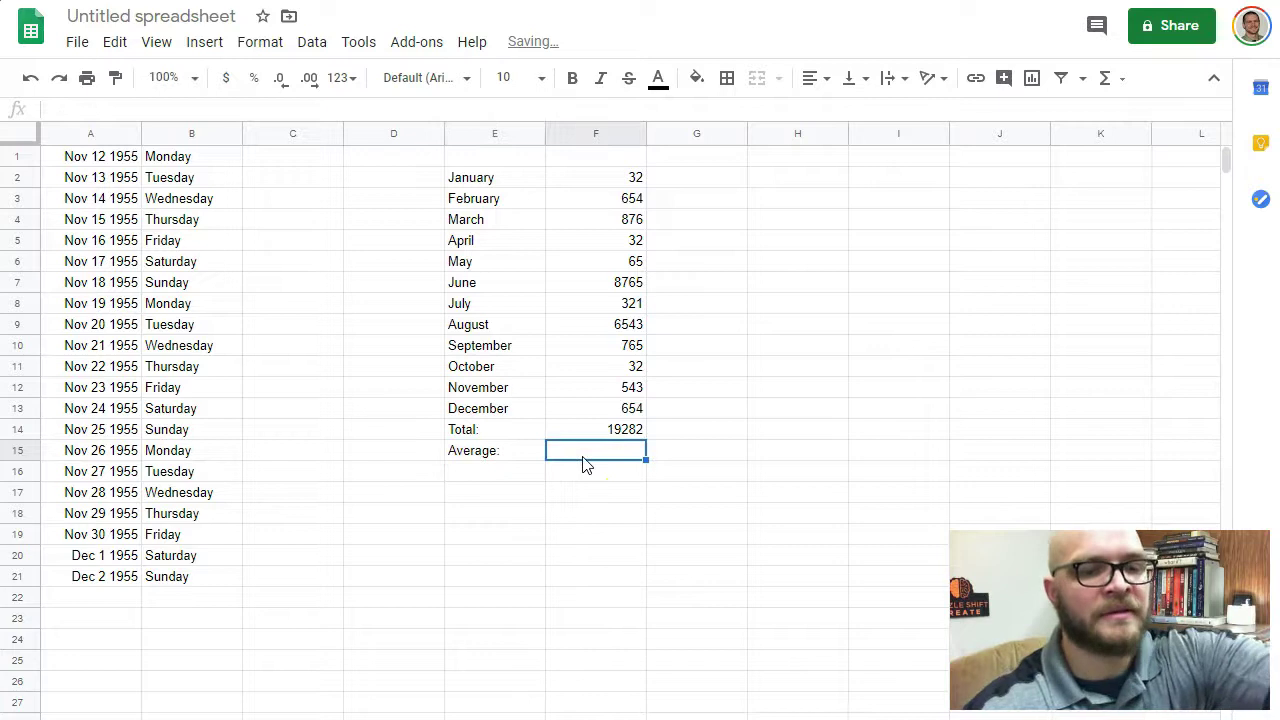
{"action": "type", "text": "=av"}
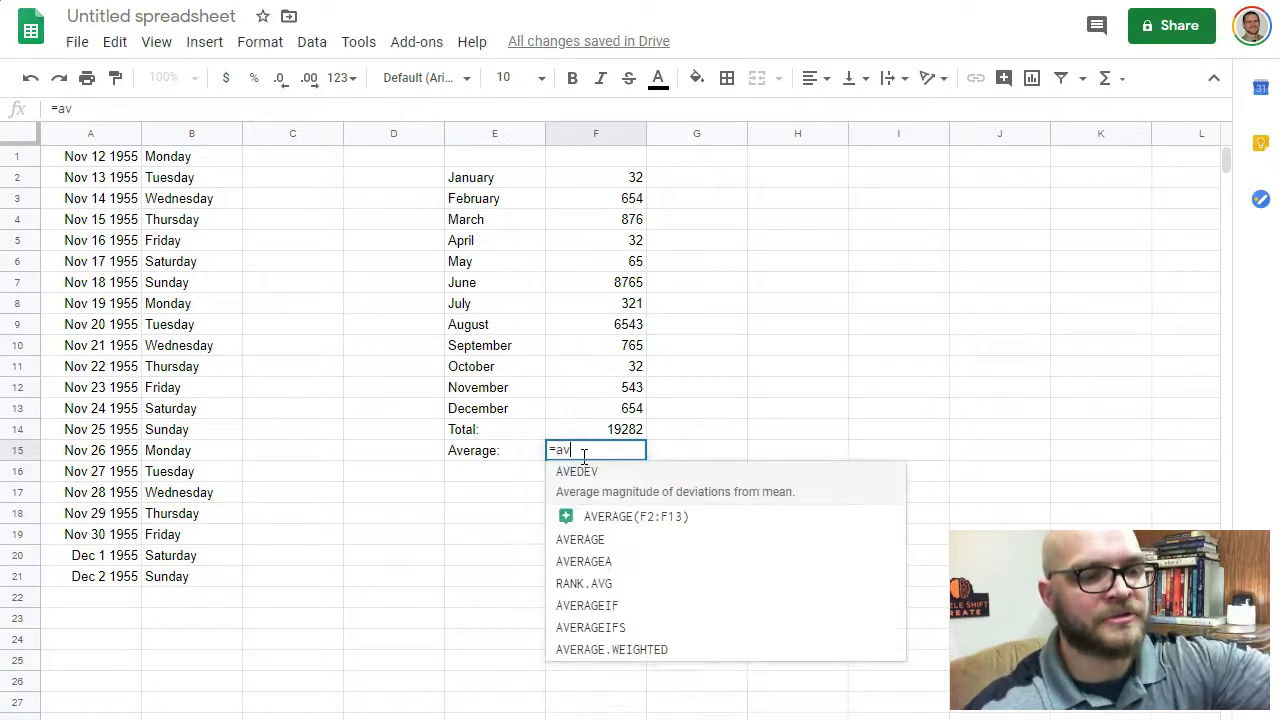
{"action": "type", "text": "e"}
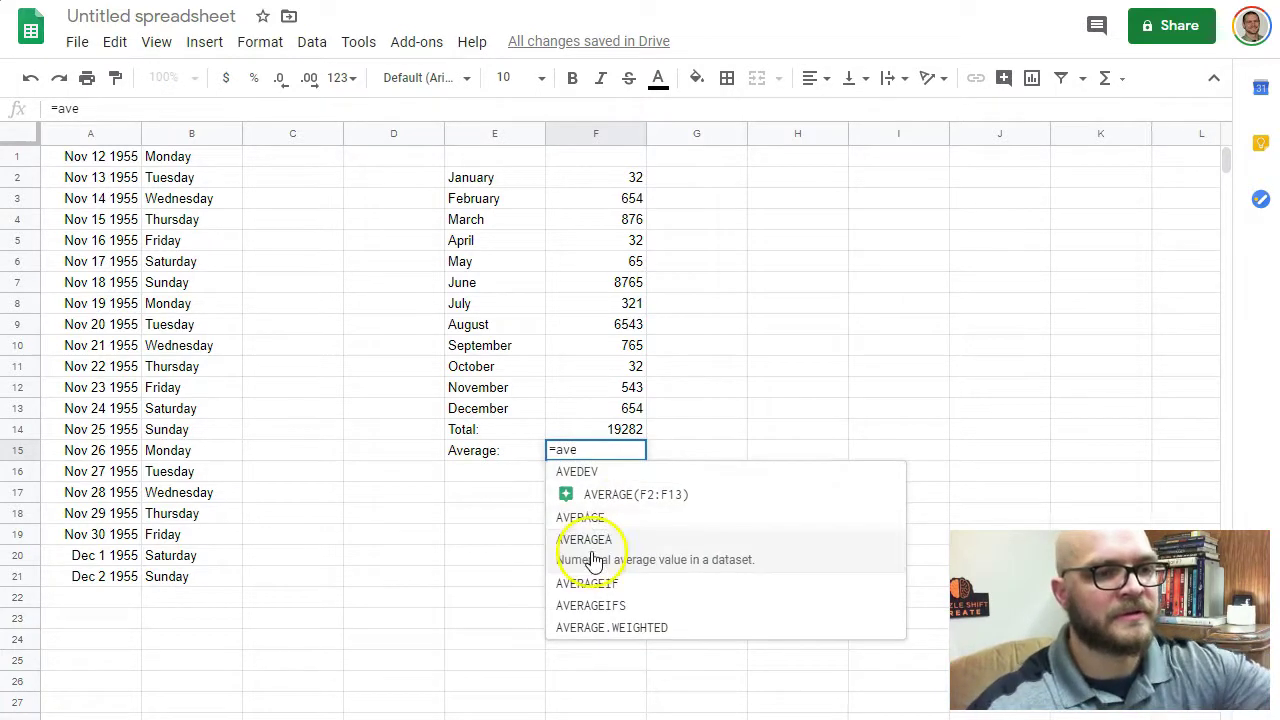
{"action": "left_click", "coordinate": [603, 533]}
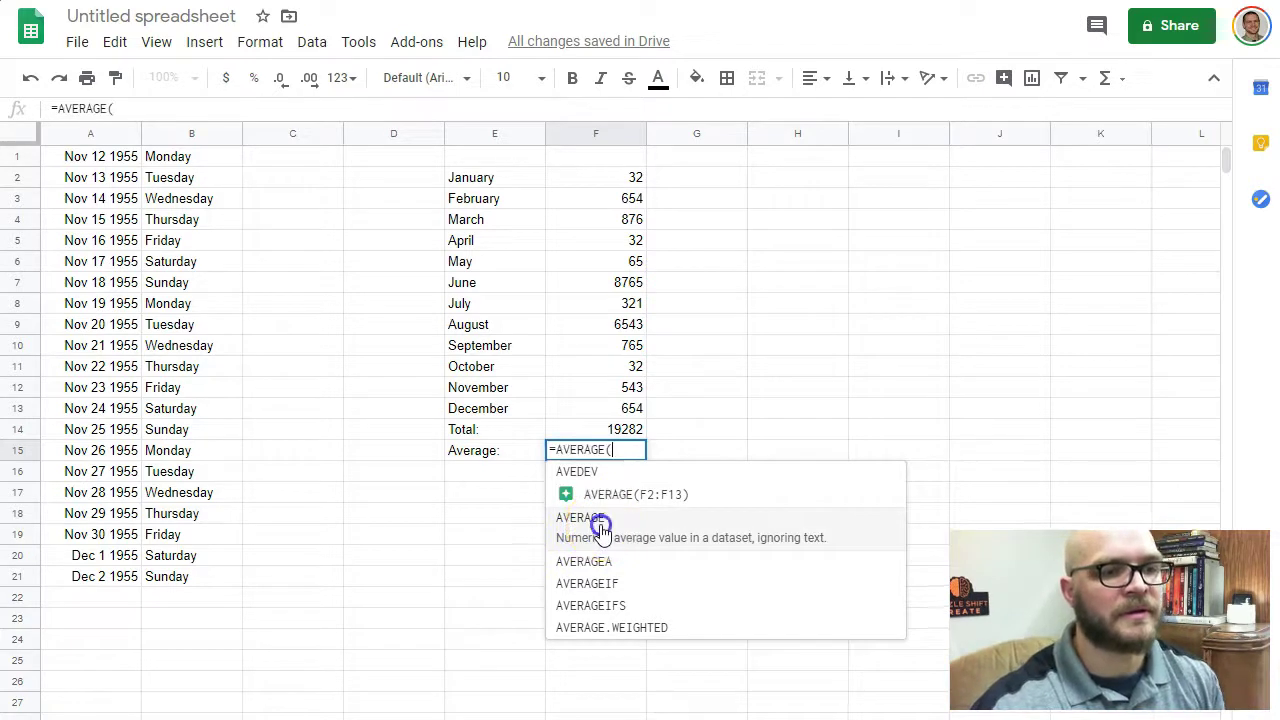
{"action": "left_click_drag", "start_coordinate": [617, 188], "coordinate": [612, 437]}
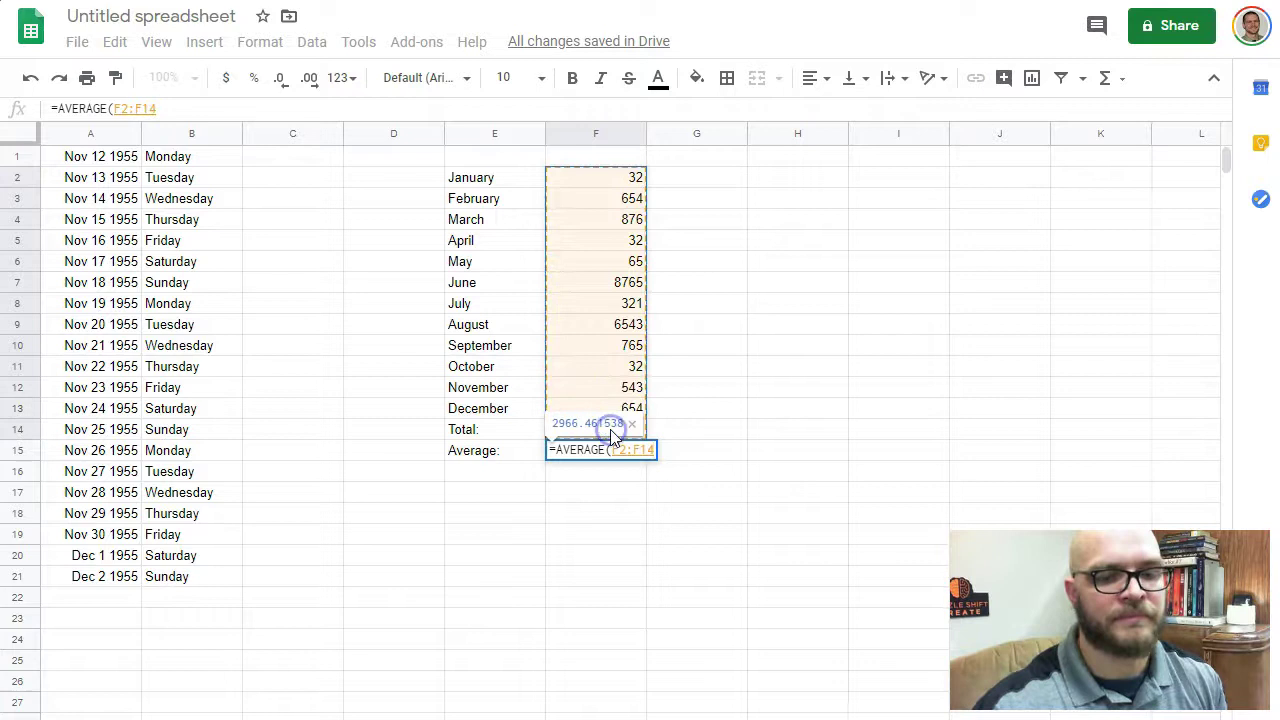
{"action": "key", "text": "Return"}
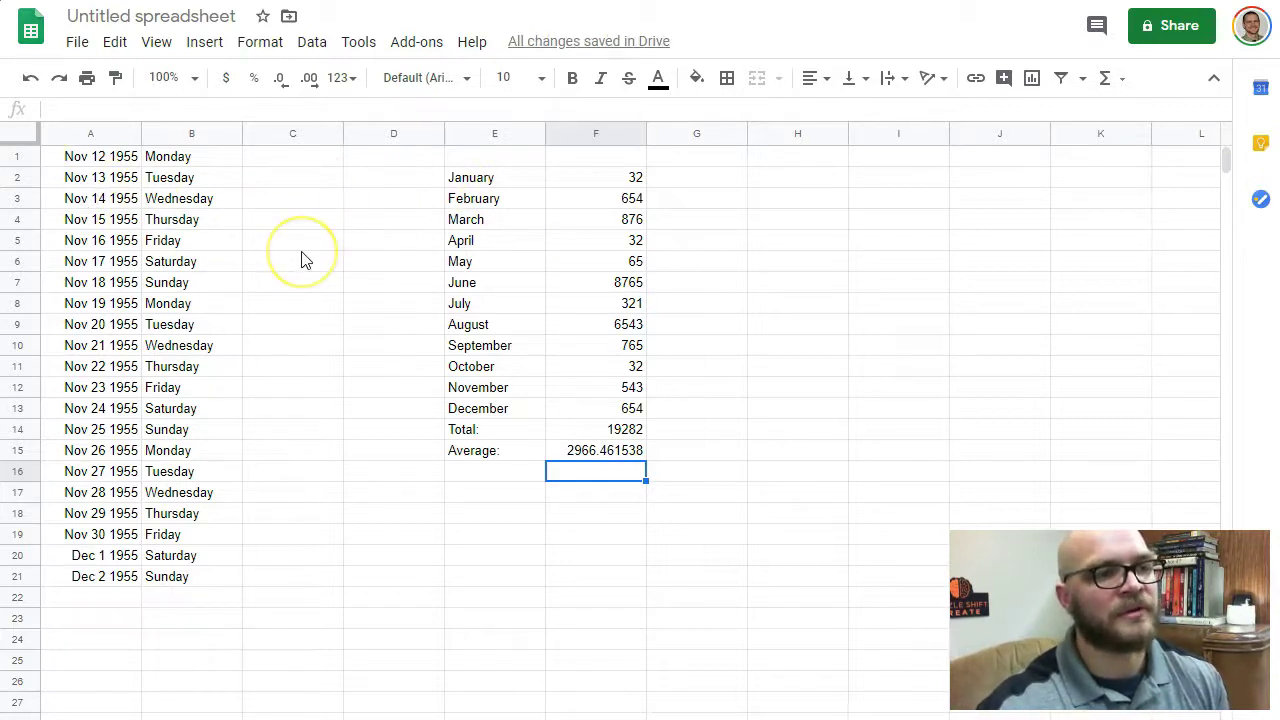
{"action": "scroll", "coordinate": [303, 258], "scroll_direction": "down", "scroll_amount": 1}
{"action": "scroll", "coordinate": [303, 260], "scroll_direction": "up", "scroll_amount": 1}
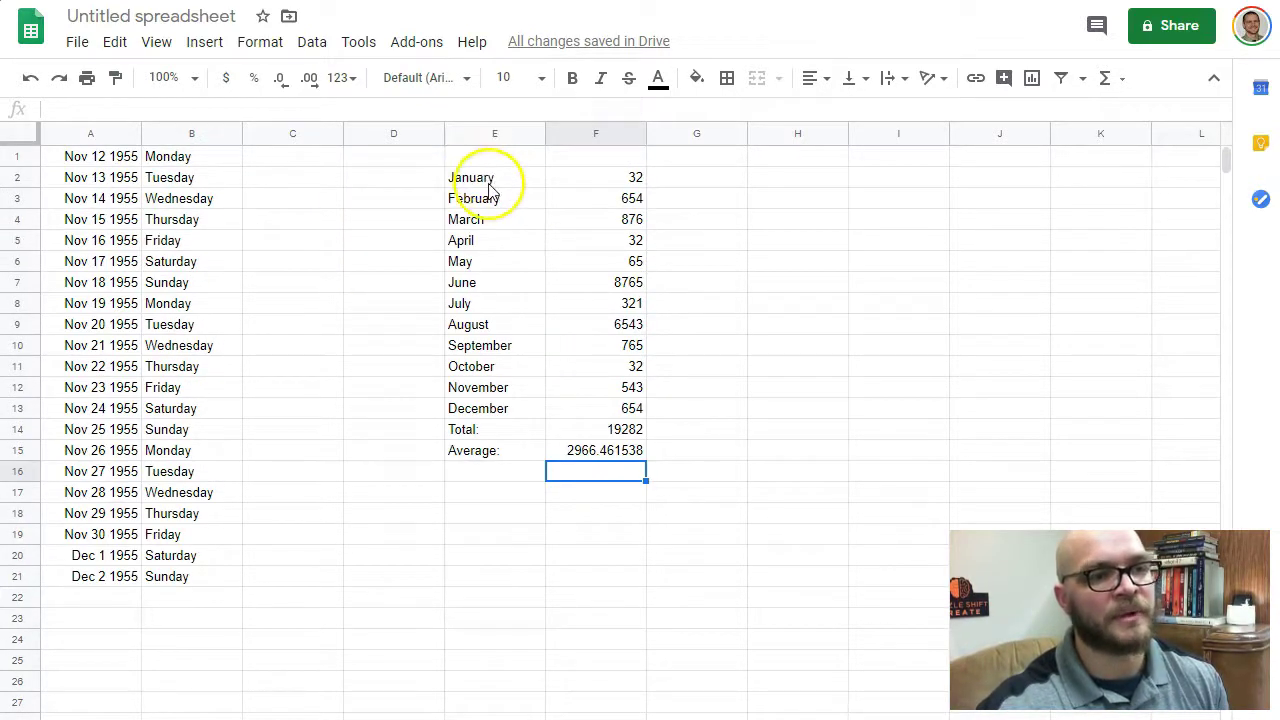
{"action": "left_click_drag", "start_coordinate": [482, 177], "coordinate": [586, 429]}
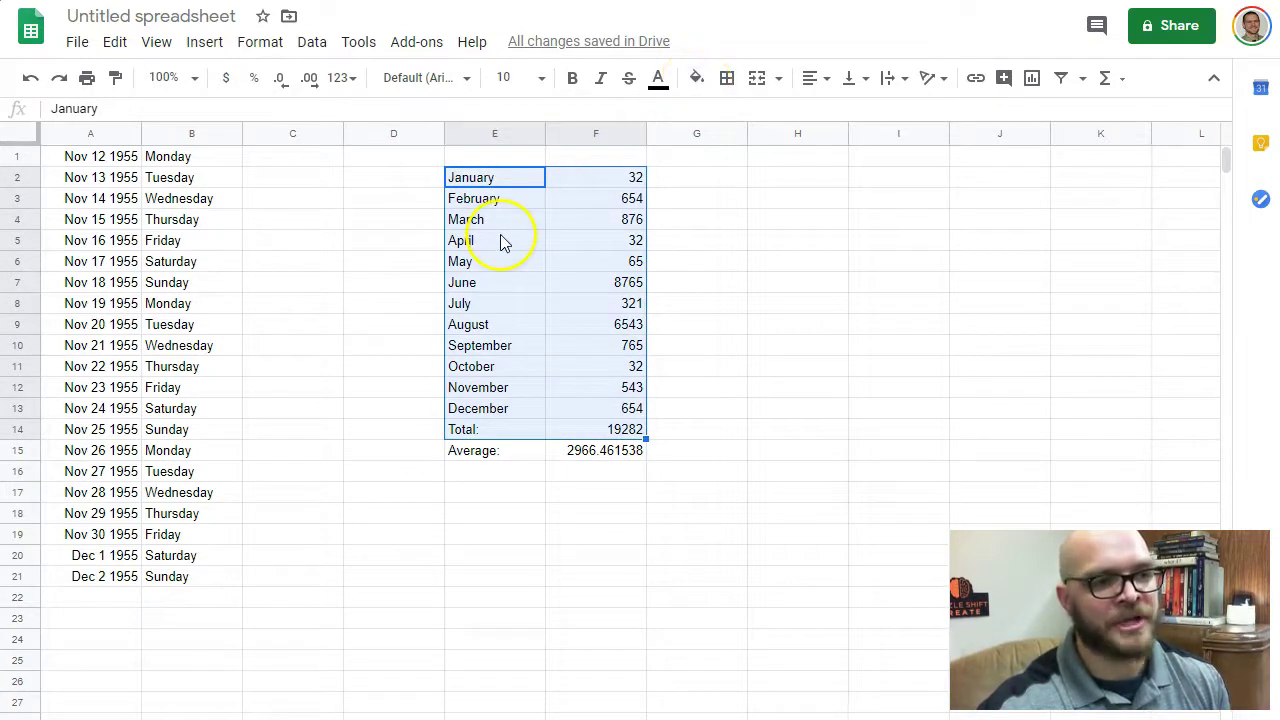
Step: Format column A with a blue fill and font size 14, and widen the column to fit the dates
{"action": "left_click", "coordinate": [112, 136]}
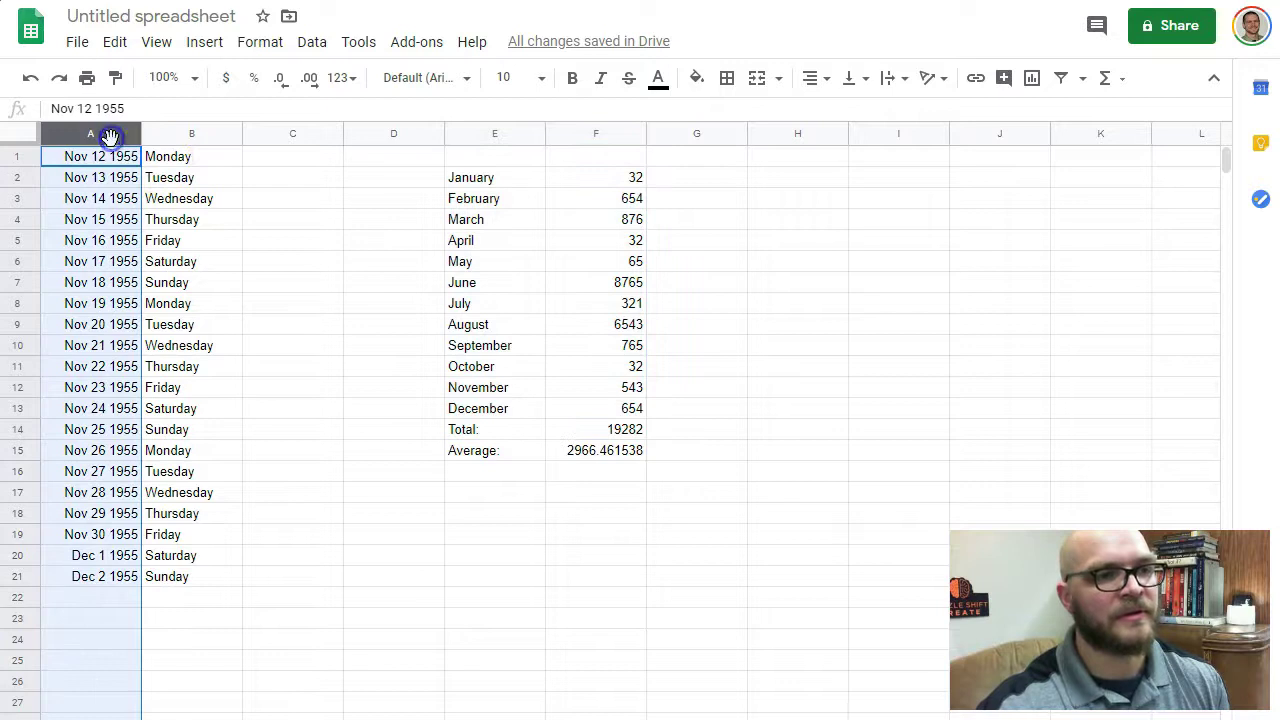
{"action": "left_click", "coordinate": [694, 78]}
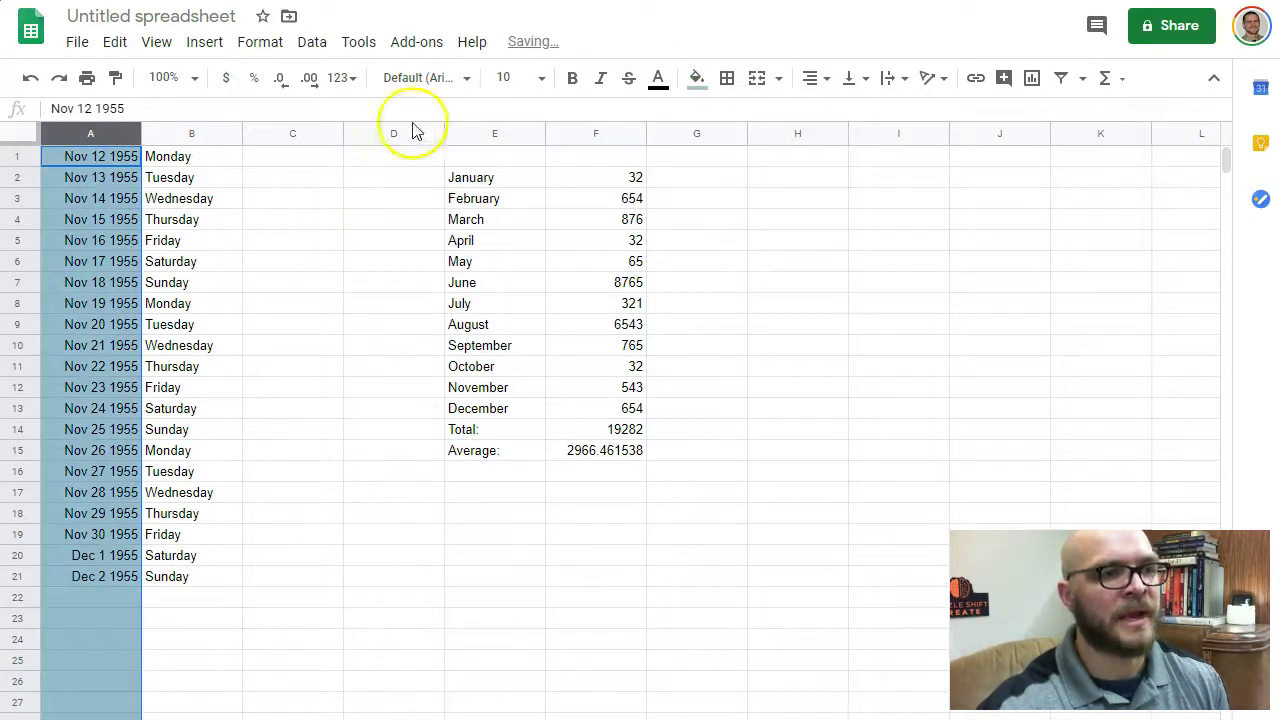
{"action": "left_click", "coordinate": [547, 88]}
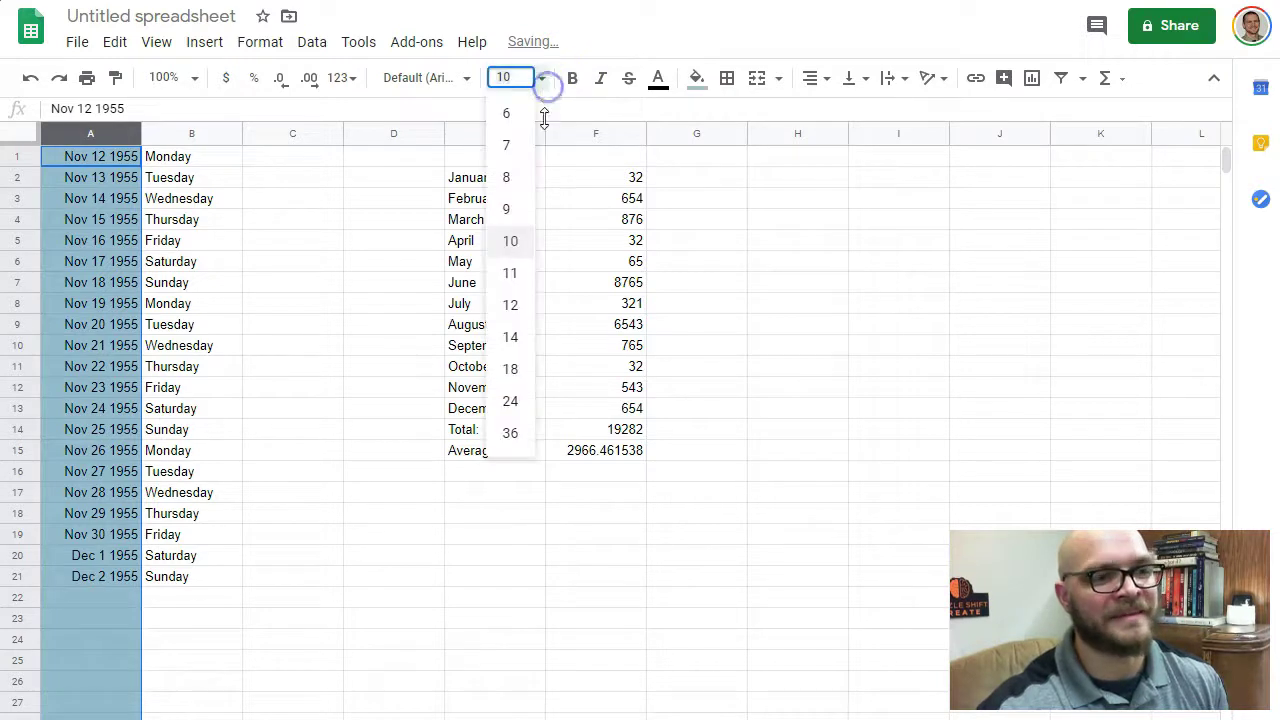
{"action": "left_click", "coordinate": [518, 330]}
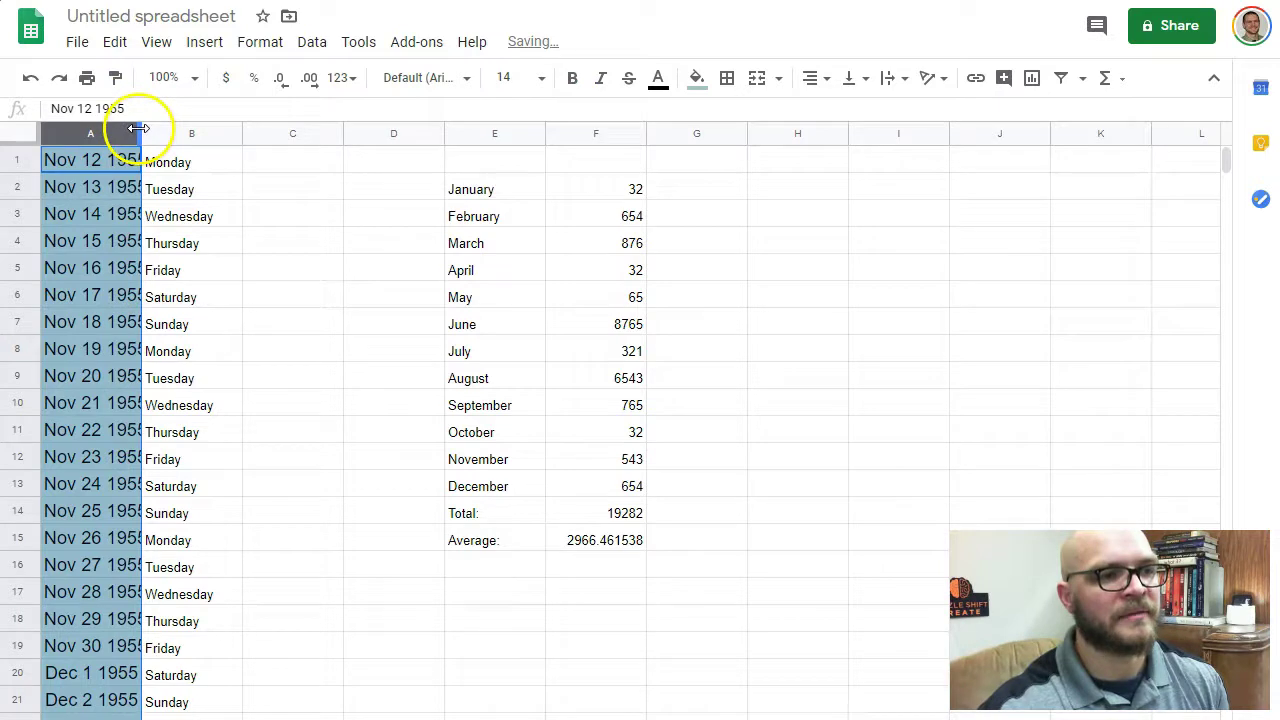
{"action": "left_click_drag", "start_coordinate": [137, 128], "coordinate": [178, 128]}
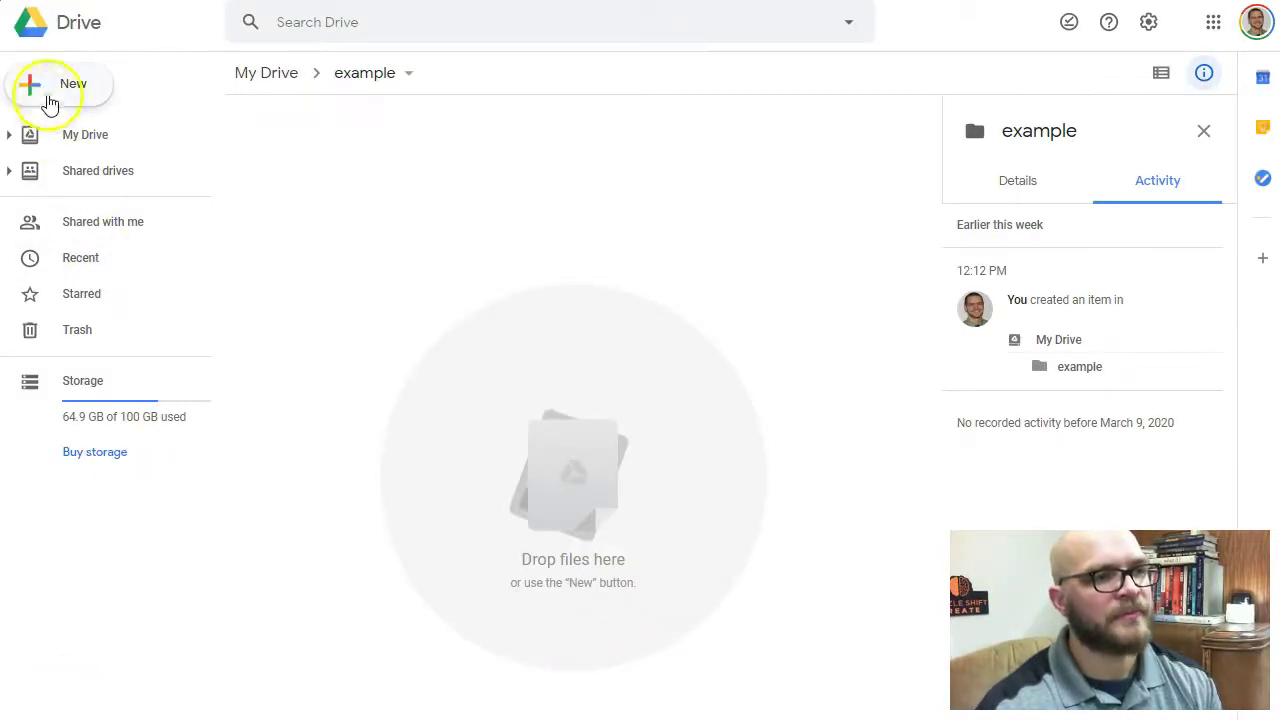
Step: Switch to Google Drive and create a new blank Google Form in the example folder
{"action": "left_click", "coordinate": [45, 97]}
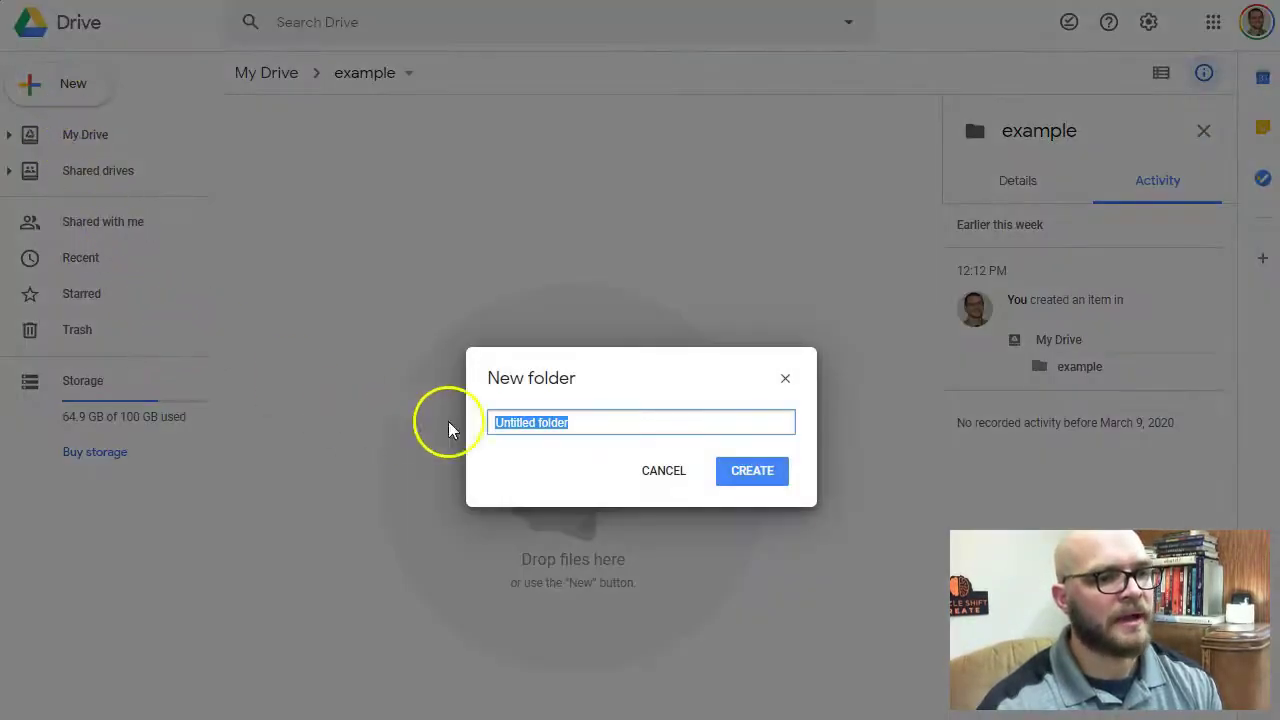
{"action": "left_click", "coordinate": [663, 475]}
{"action": "left_click", "coordinate": [45, 80]}
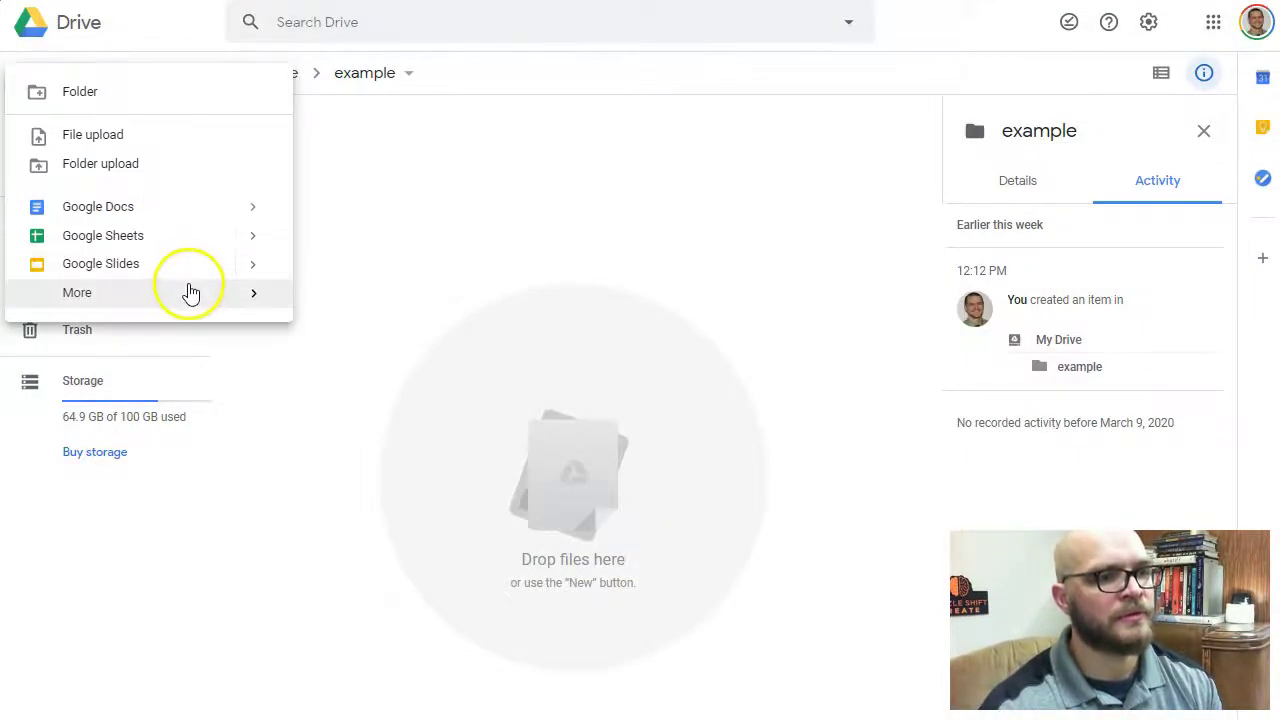
{"action": "mouse_move", "coordinate": [191, 294]}
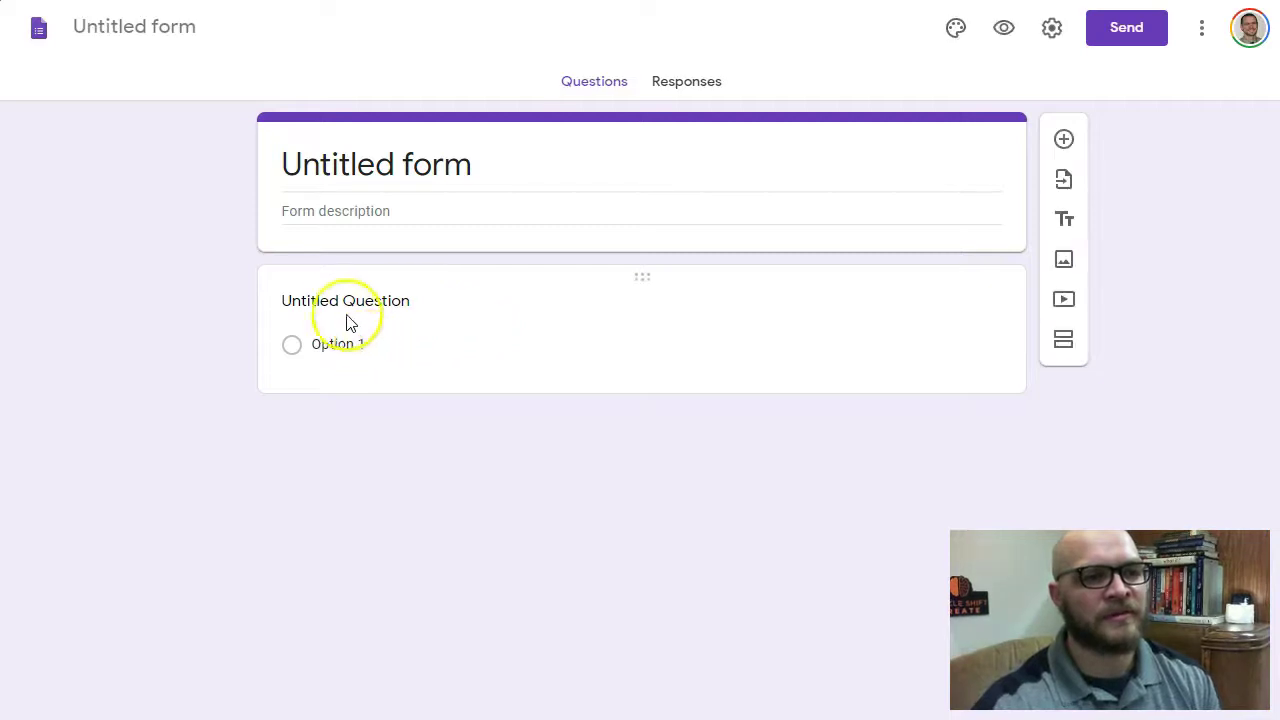
Step: Enter "what is your fav color?" as the text of the form's first question
{"action": "left_click", "coordinate": [341, 302]}
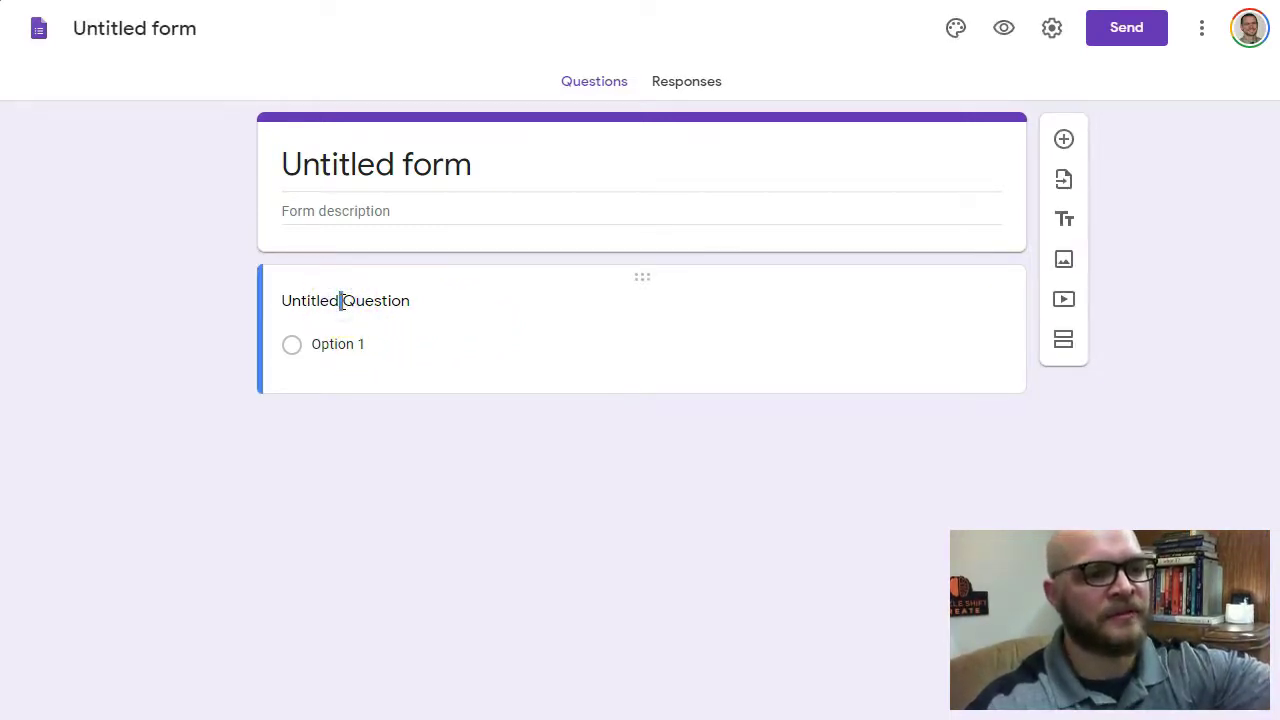
{"action": "left_click", "coordinate": [336, 303]}
{"action": "type", "text": "what's your fav"}
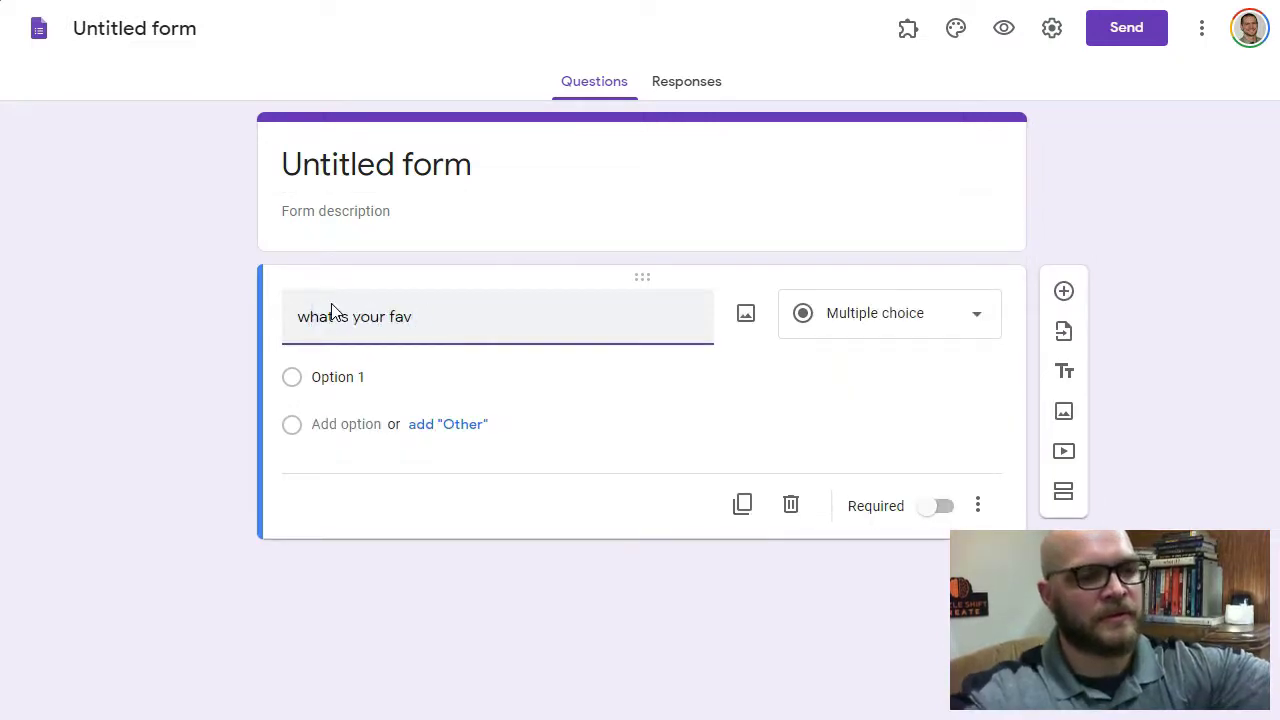
{"action": "type", "text": " color?"}
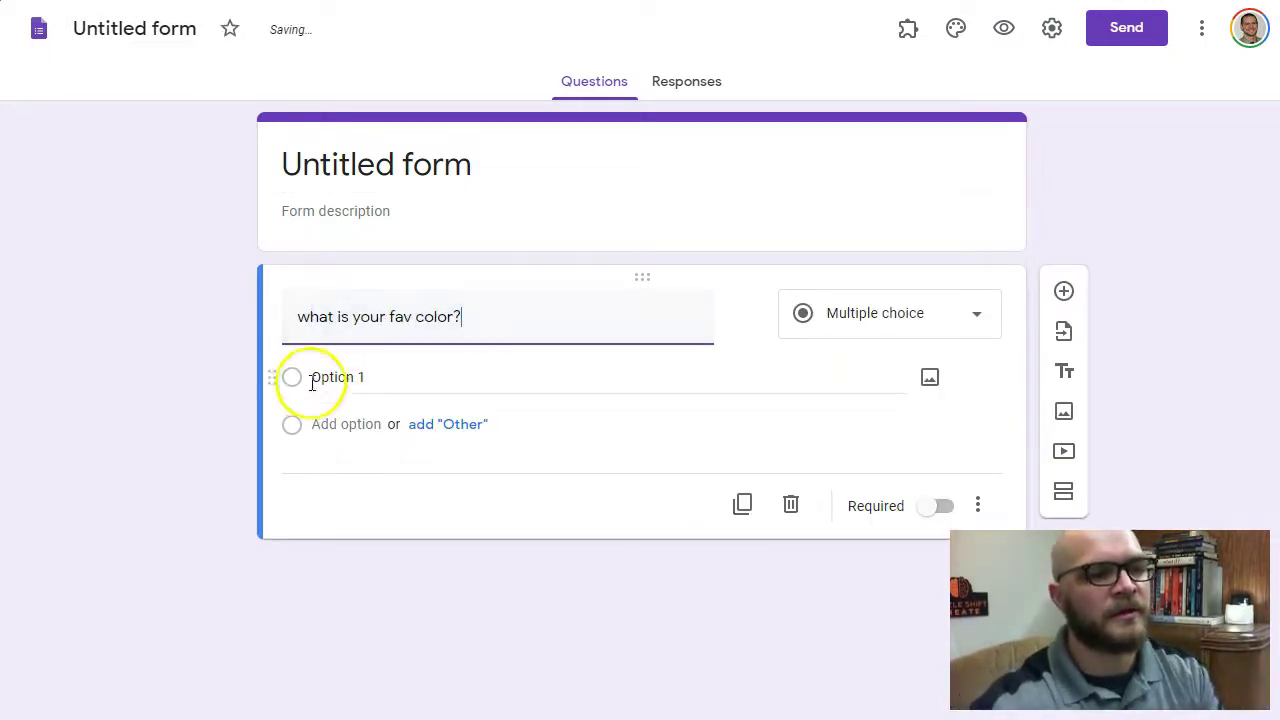
Step: Set the favorite color question to the Short answer type and make it required
{"action": "left_click", "coordinate": [849, 318]}
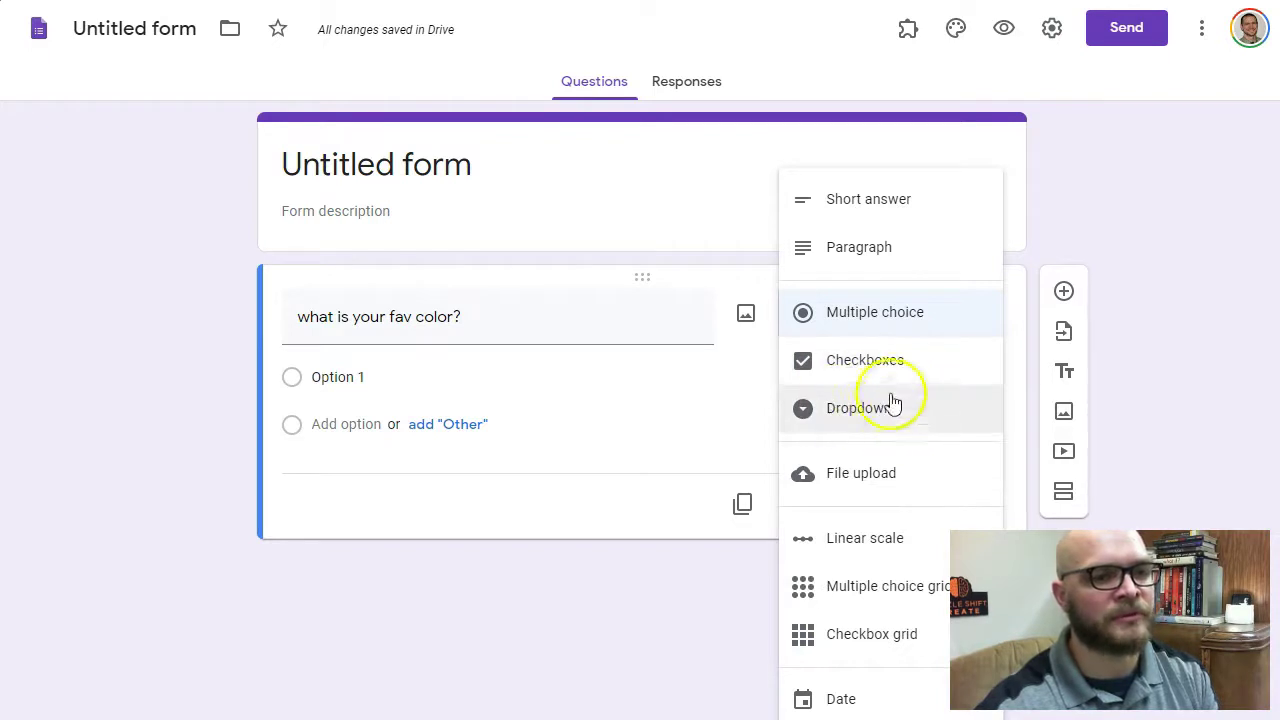
{"action": "left_click", "coordinate": [866, 205]}
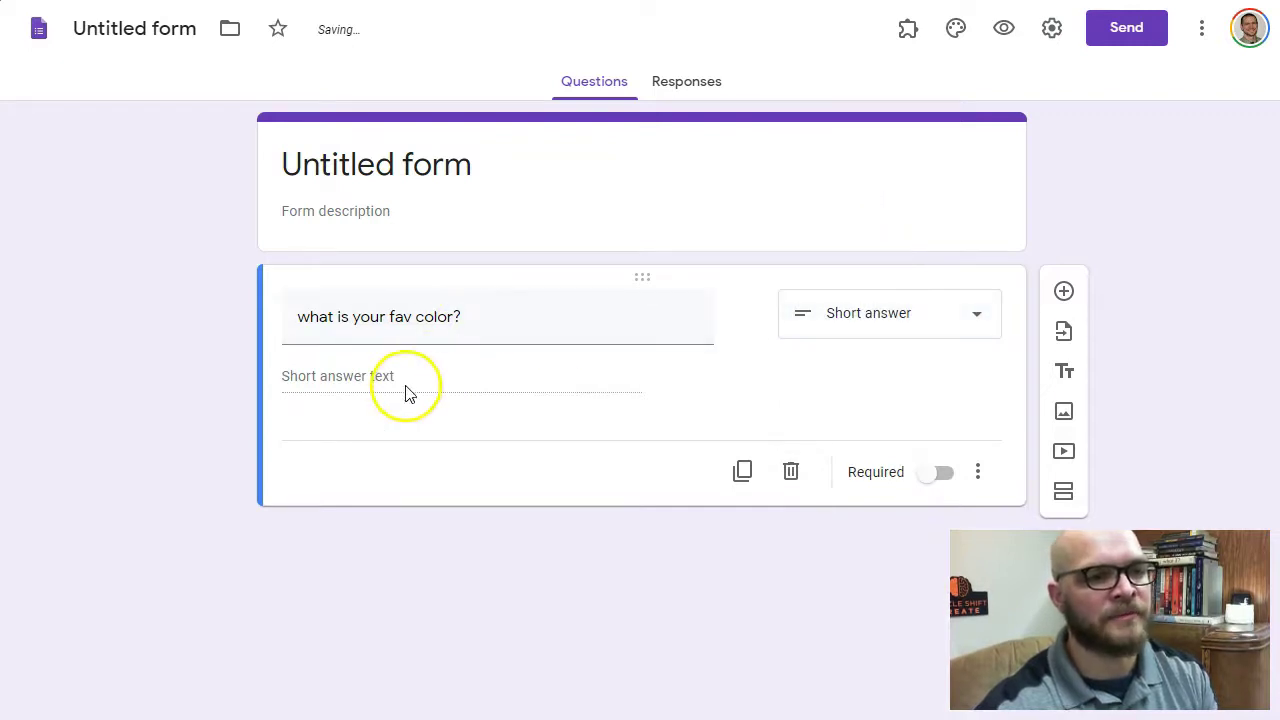
{"action": "left_click", "coordinate": [940, 476]}
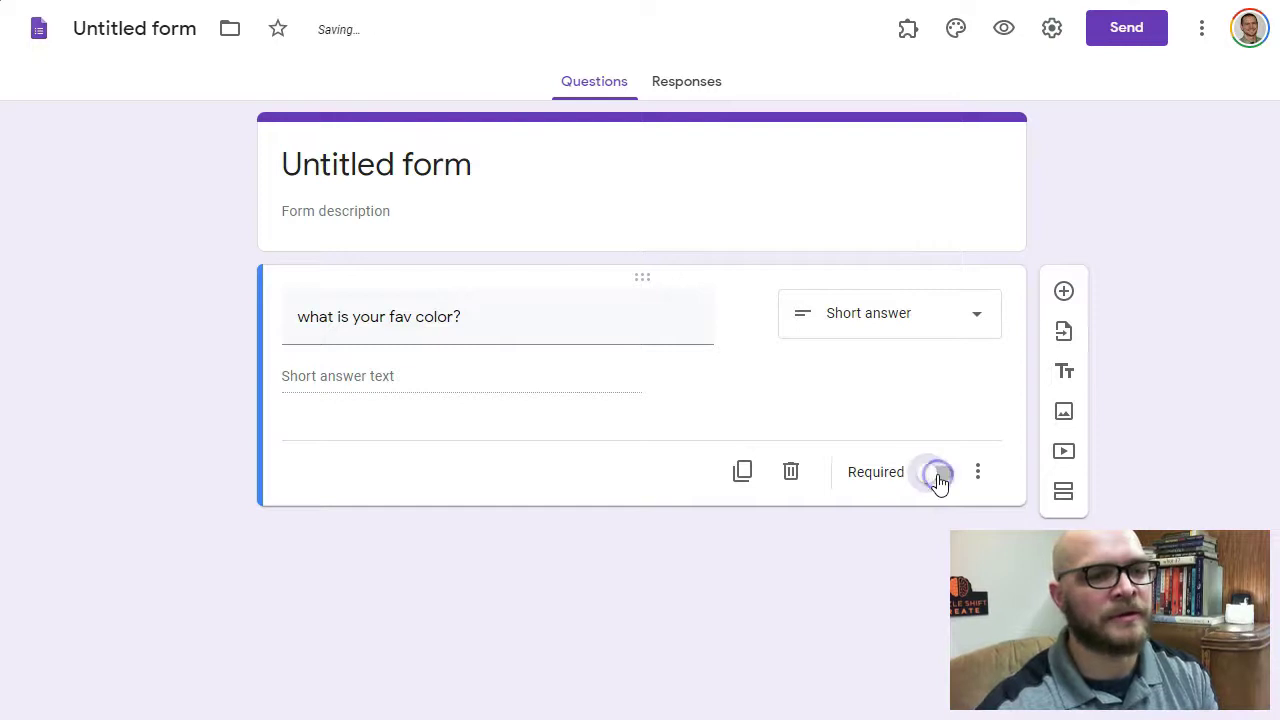
Step: Duplicate the color question, reword the copy as "what is your fav number?" and validate its response as Number, Is number
{"action": "left_click", "coordinate": [742, 472]}
{"action": "double_click", "coordinate": [437, 466]}
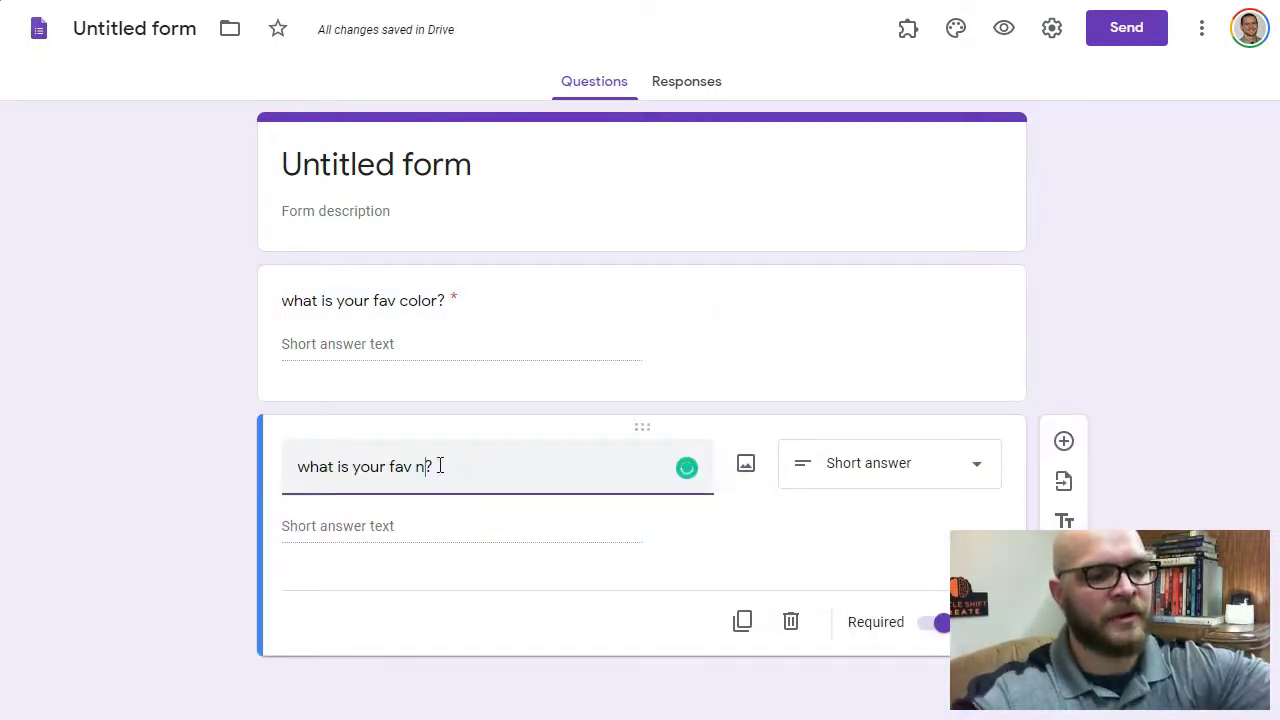
{"action": "type", "text": "number"}
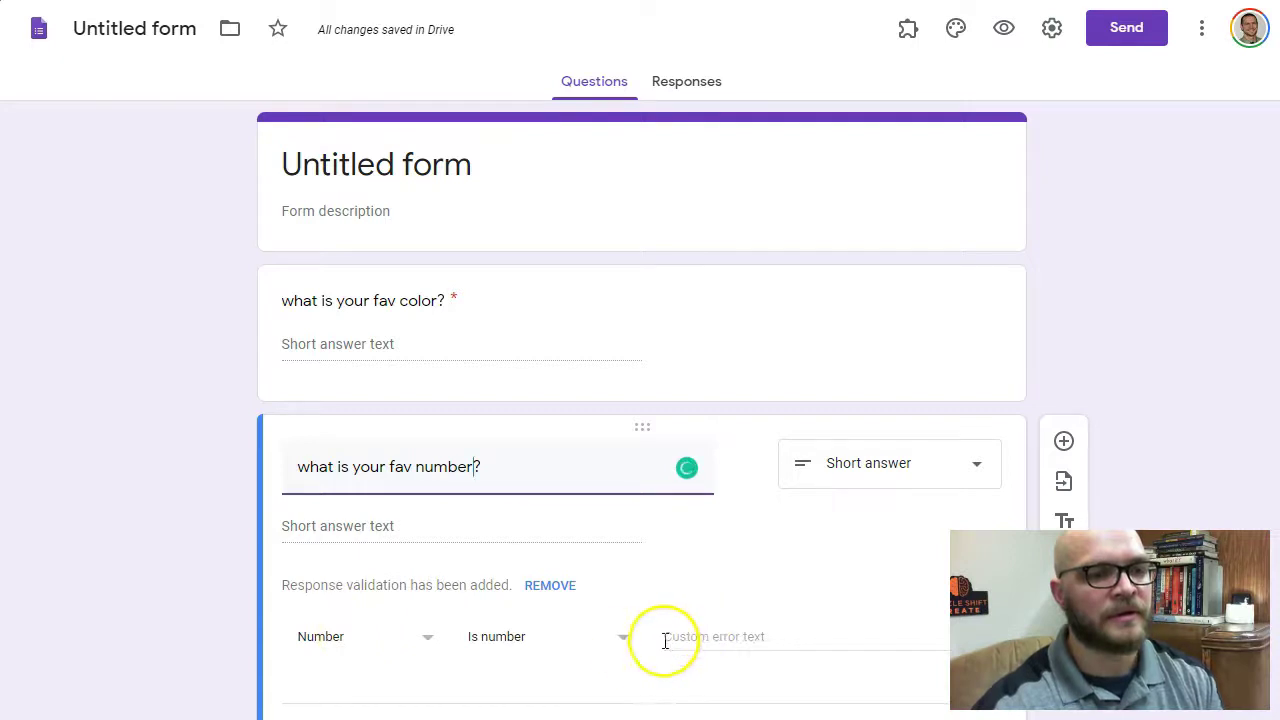
{"action": "left_click", "coordinate": [619, 650]}
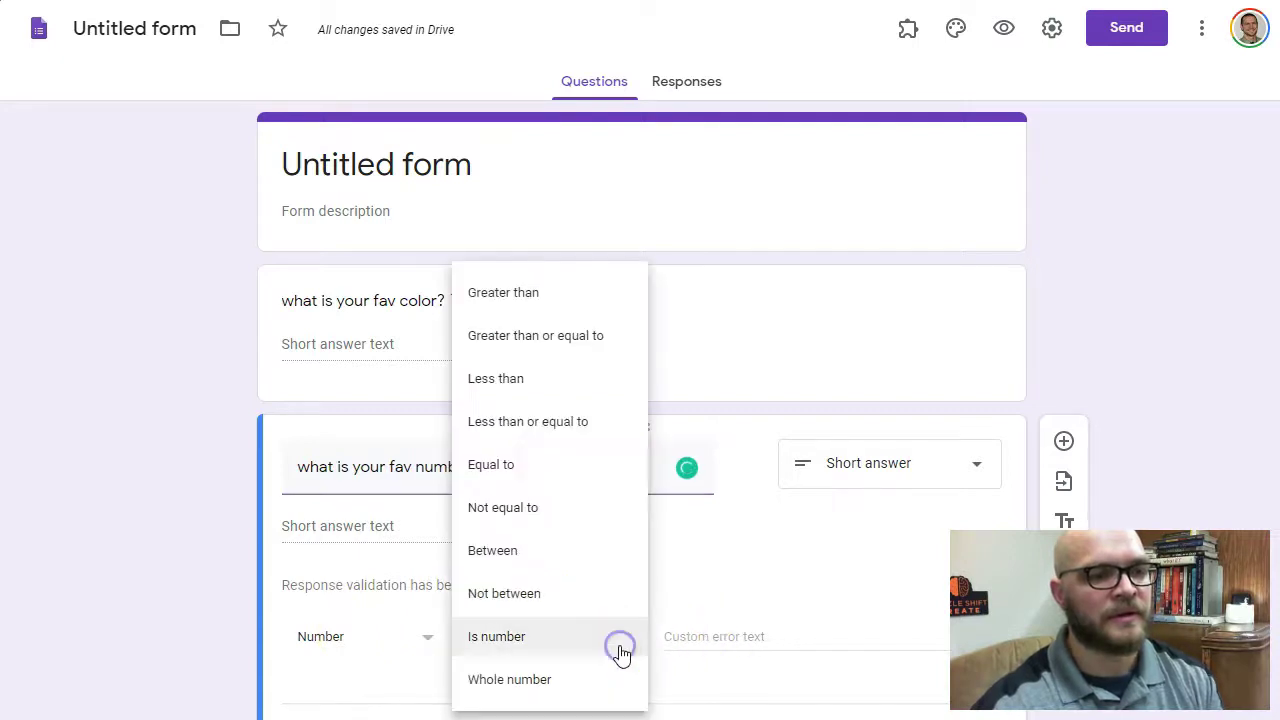
{"action": "left_click", "coordinate": [524, 648]}
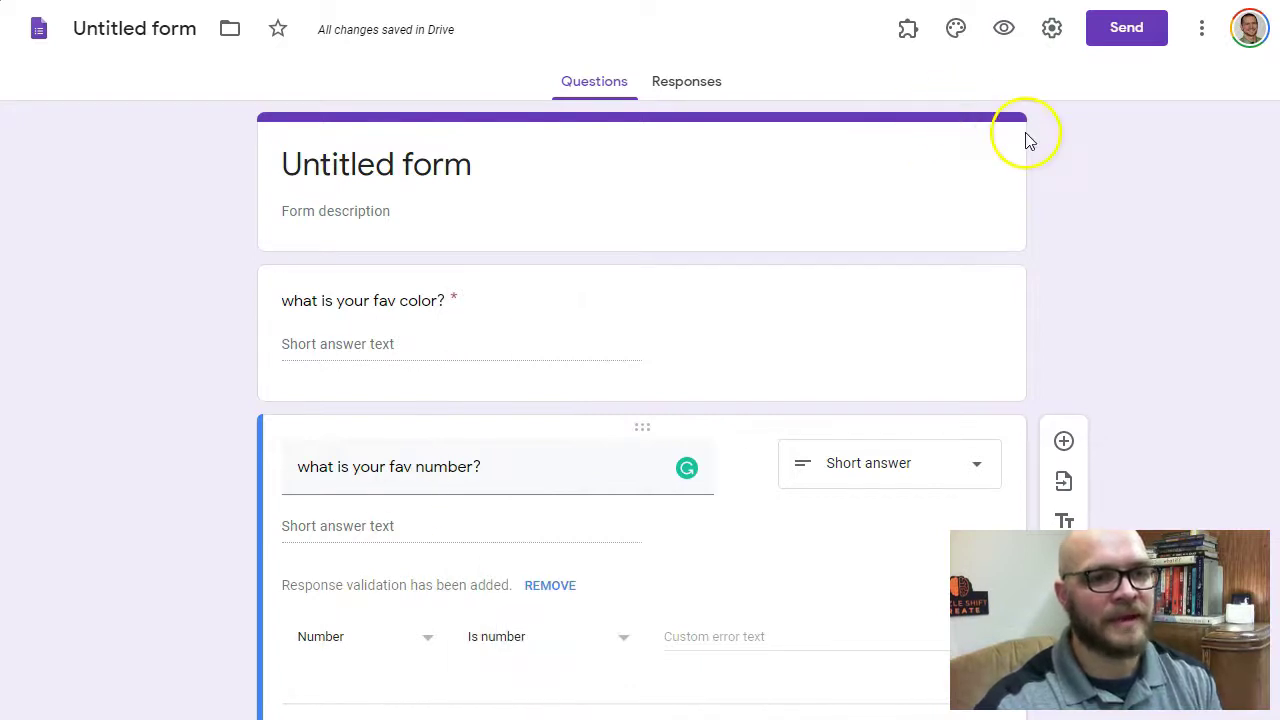
Step: Review the form's sending options without sending it
{"action": "left_click", "coordinate": [1128, 35]}
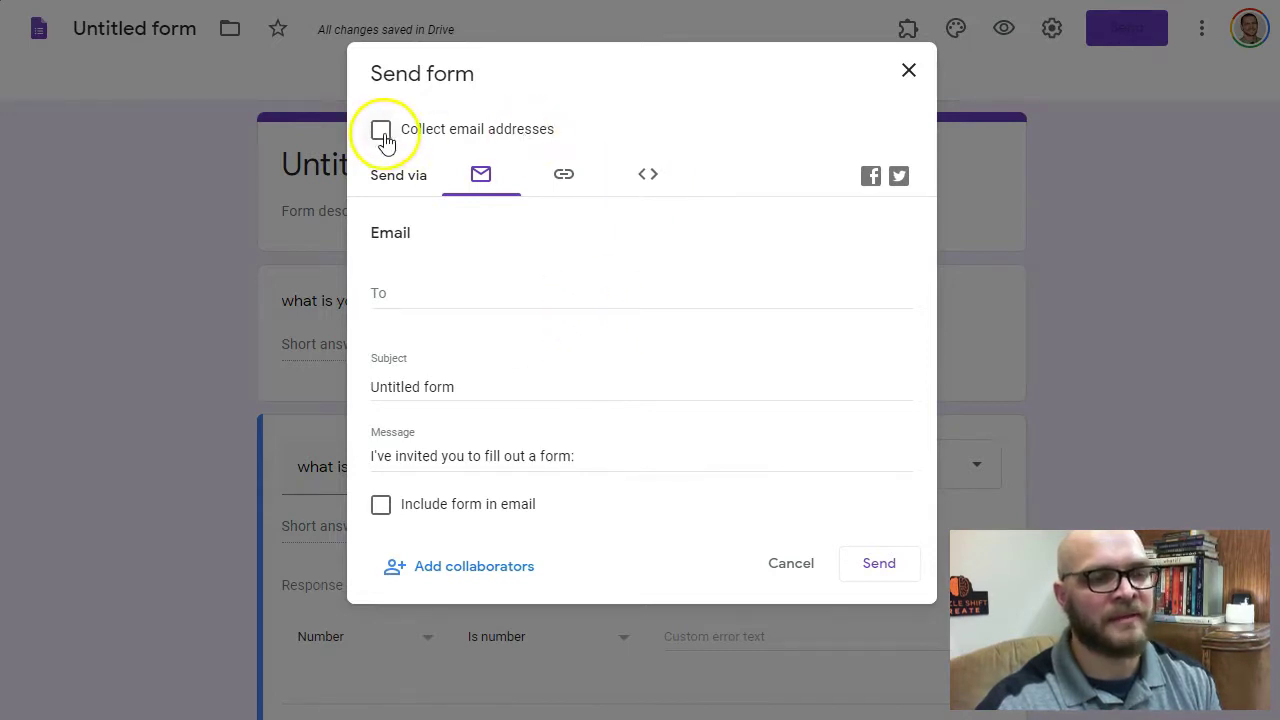
{"action": "left_click", "coordinate": [908, 75]}
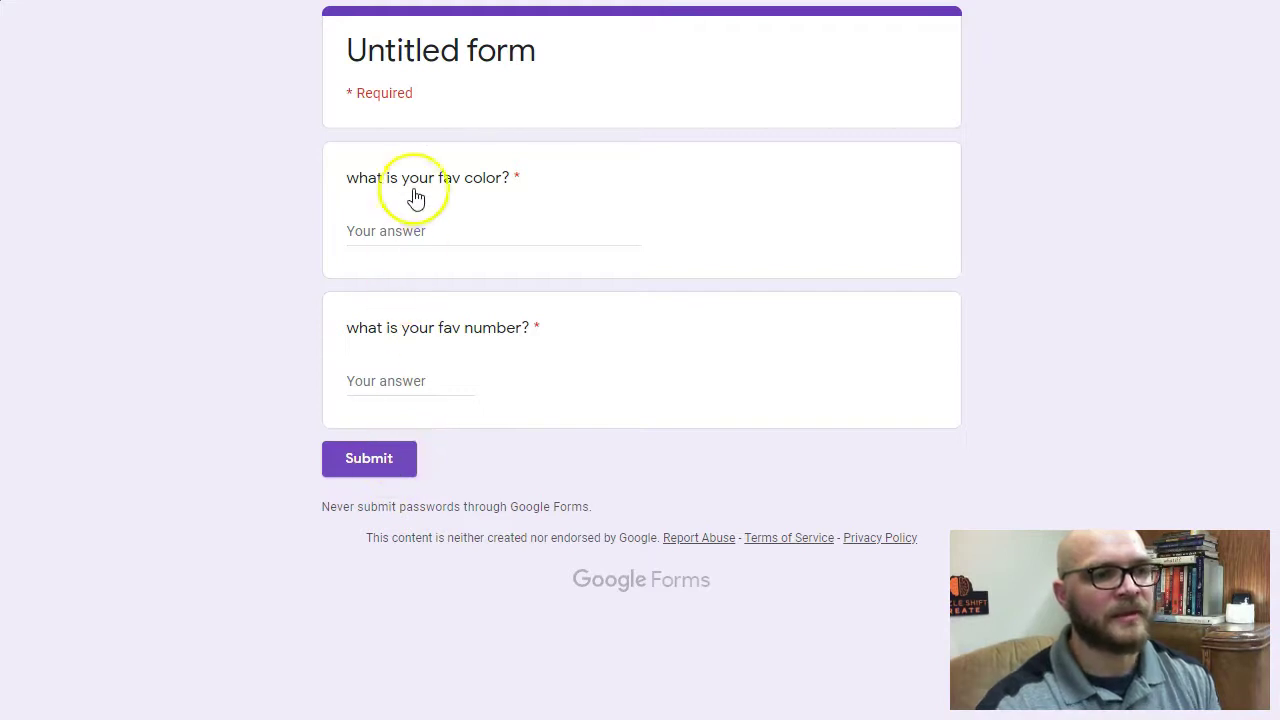
Step: Fill in the form preview with "green" as favorite color and 12 as favorite number, and submit the response
{"action": "left_click", "coordinate": [404, 233]}
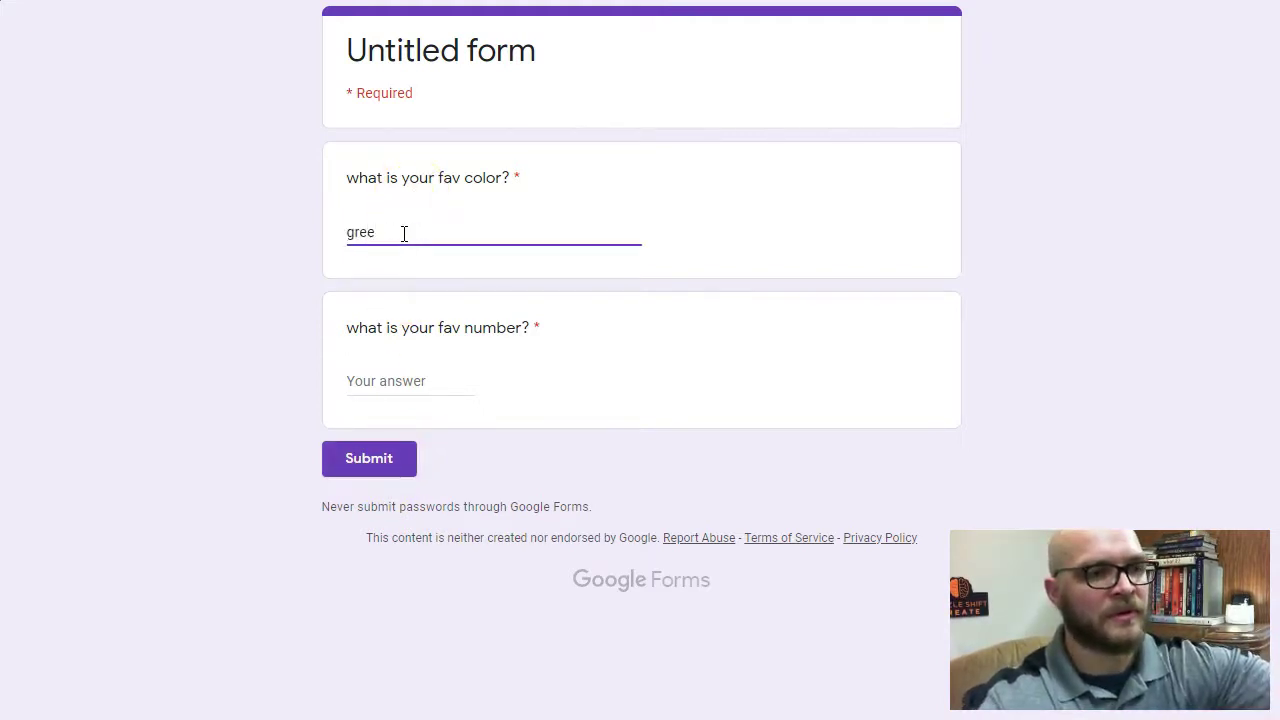
{"action": "left_click", "coordinate": [390, 381]}
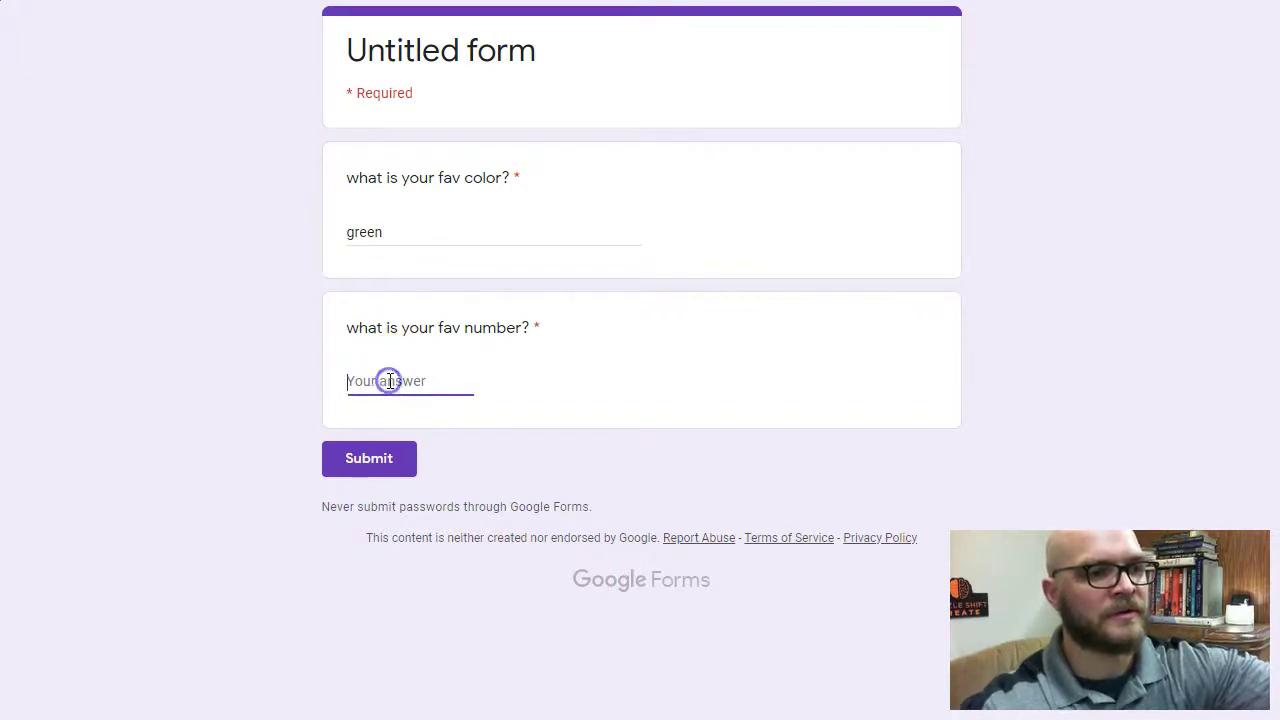
{"action": "type", "text": "12"}
{"action": "left_click", "coordinate": [367, 469]}
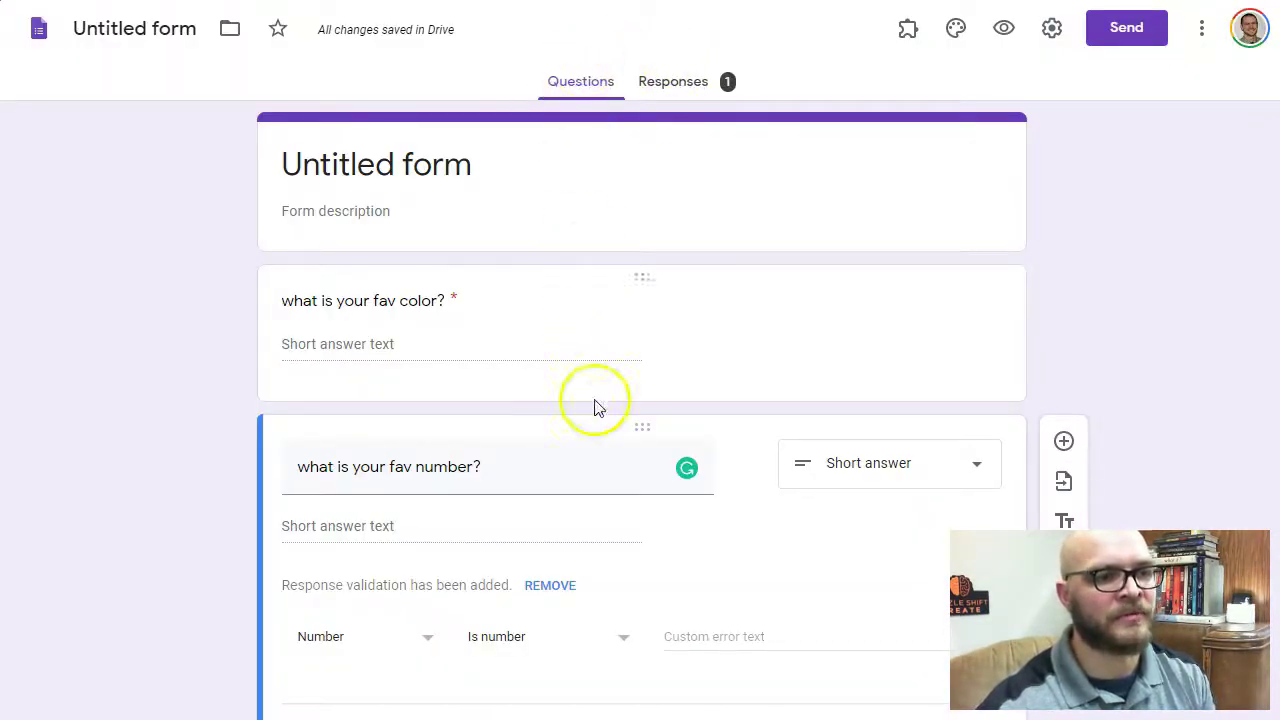
Step: Review the form's collected responses in the summary, per-question and individual views
{"action": "left_click", "coordinate": [656, 84]}
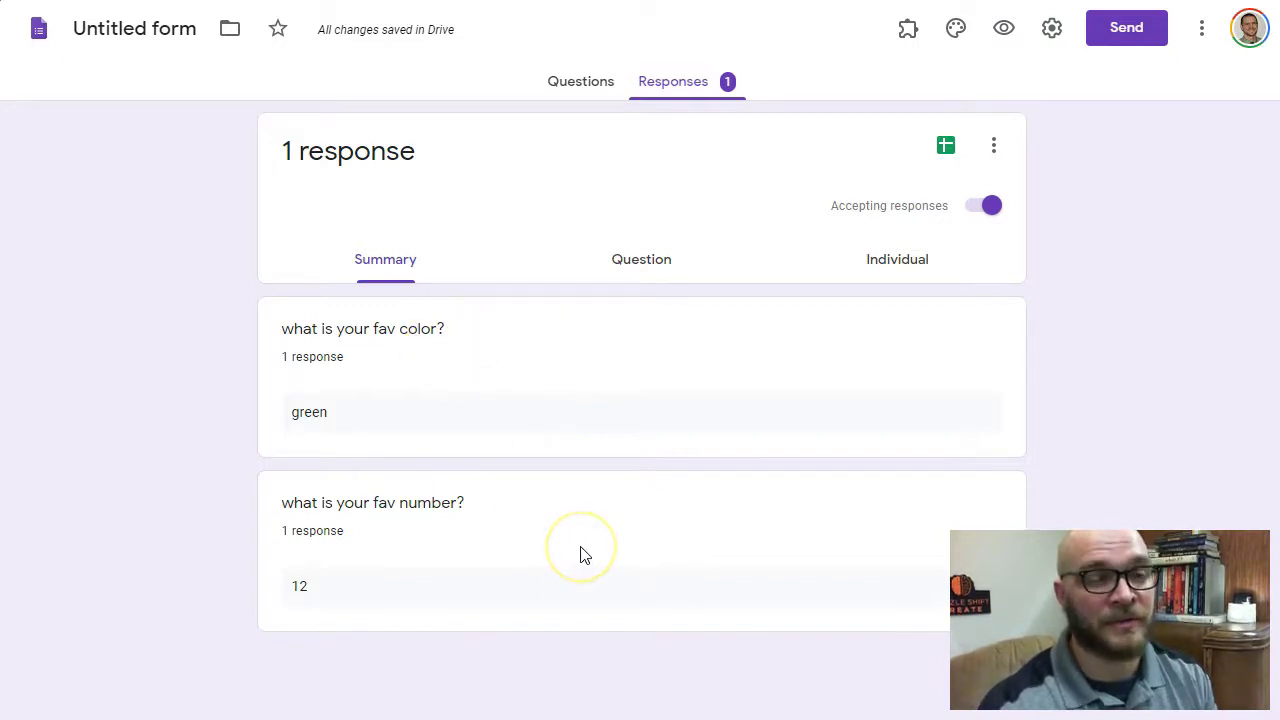
{"action": "left_click", "coordinate": [633, 268]}
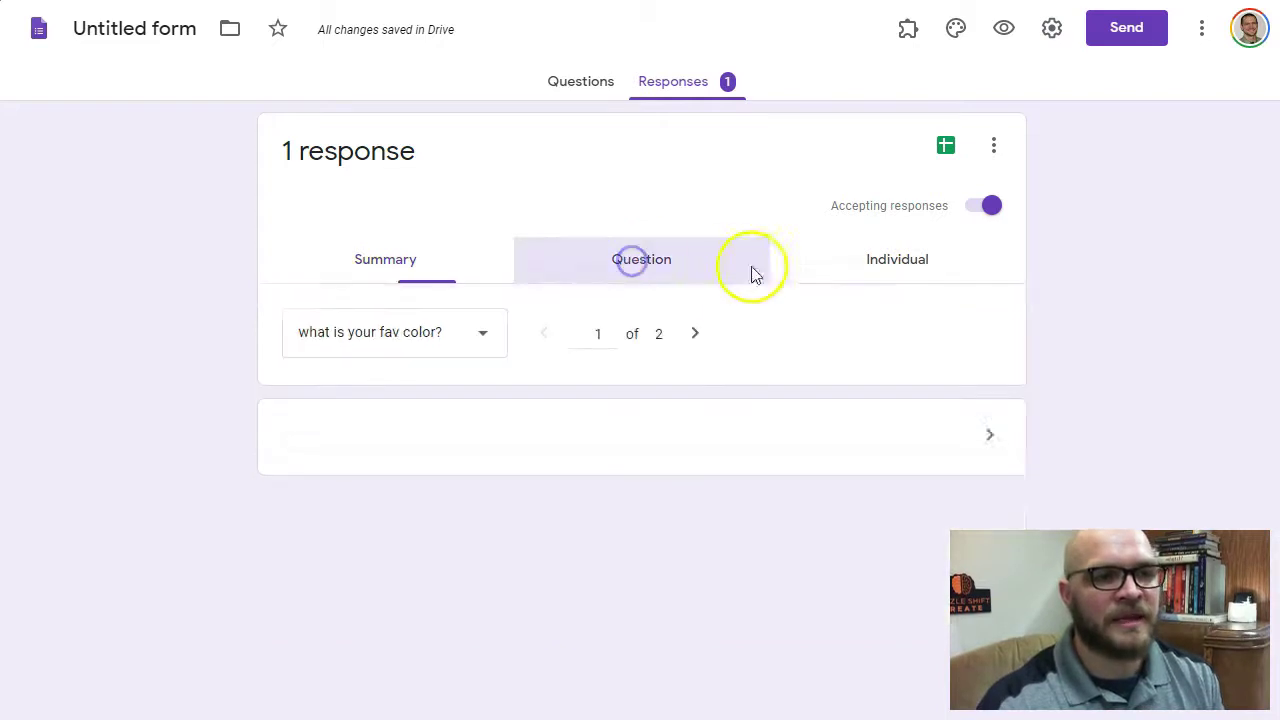
{"action": "left_click", "coordinate": [878, 268]}
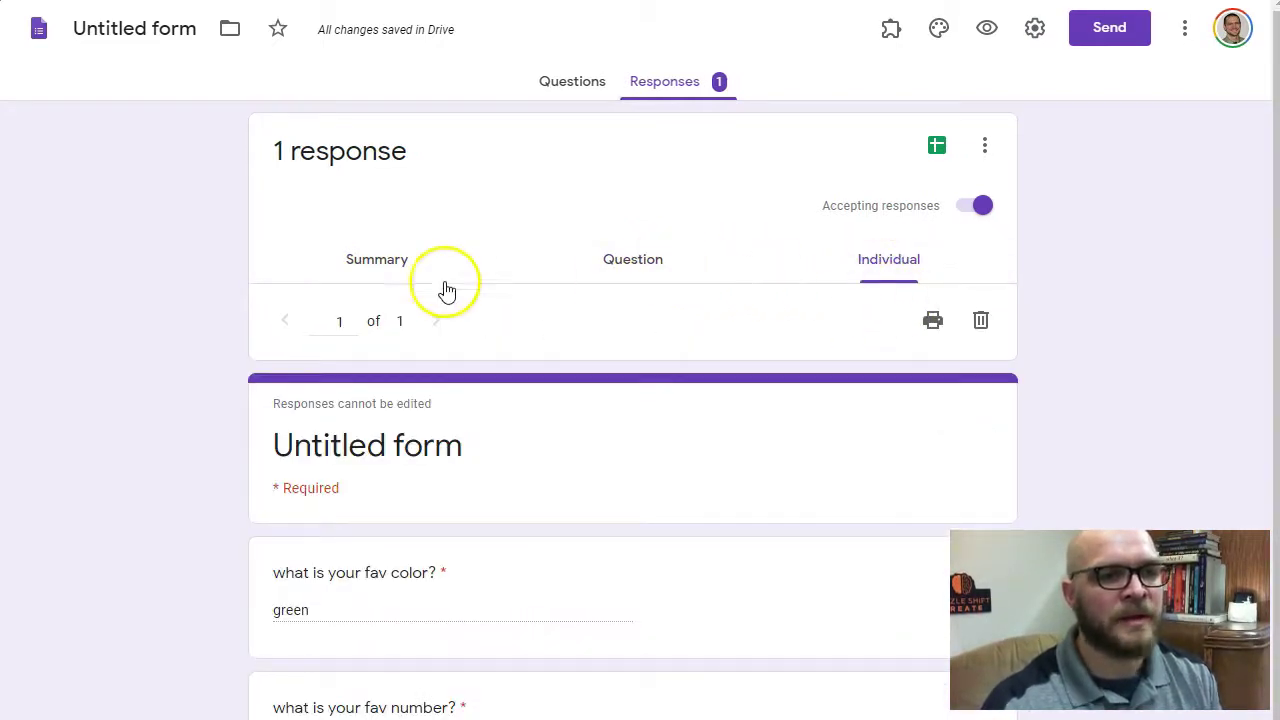
Step: Create a new spreadsheet linked to the form to collect its responses
{"action": "left_click", "coordinate": [937, 148]}
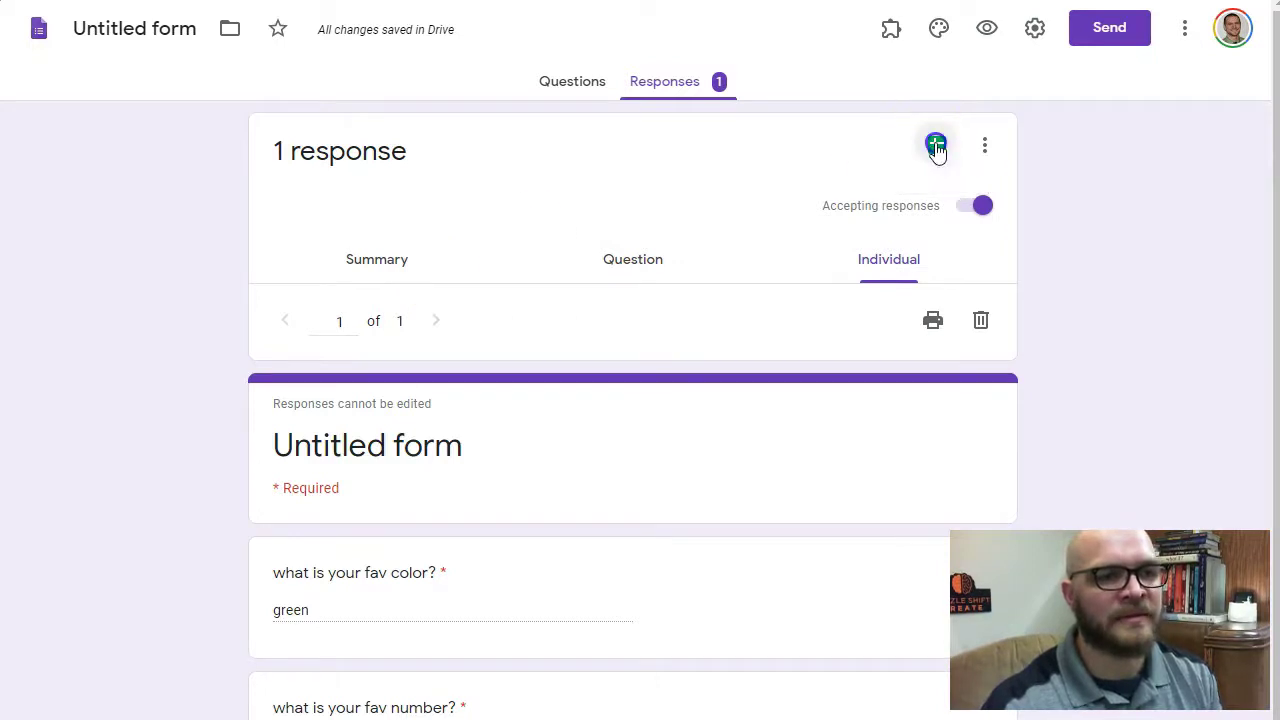
{"action": "left_click", "coordinate": [857, 274]}
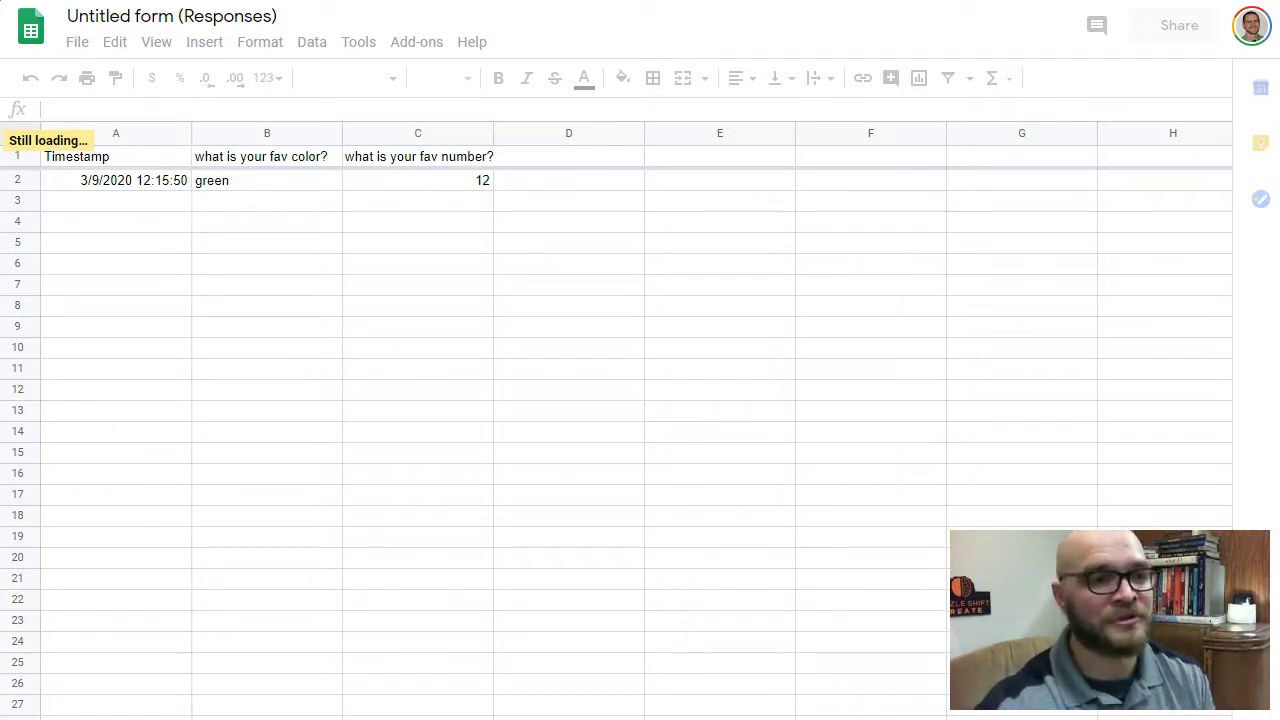
Step: Examine the color, number and timestamp columns of the response spreadsheet, and return to the form's responses
{"action": "left_click", "coordinate": [272, 215]}
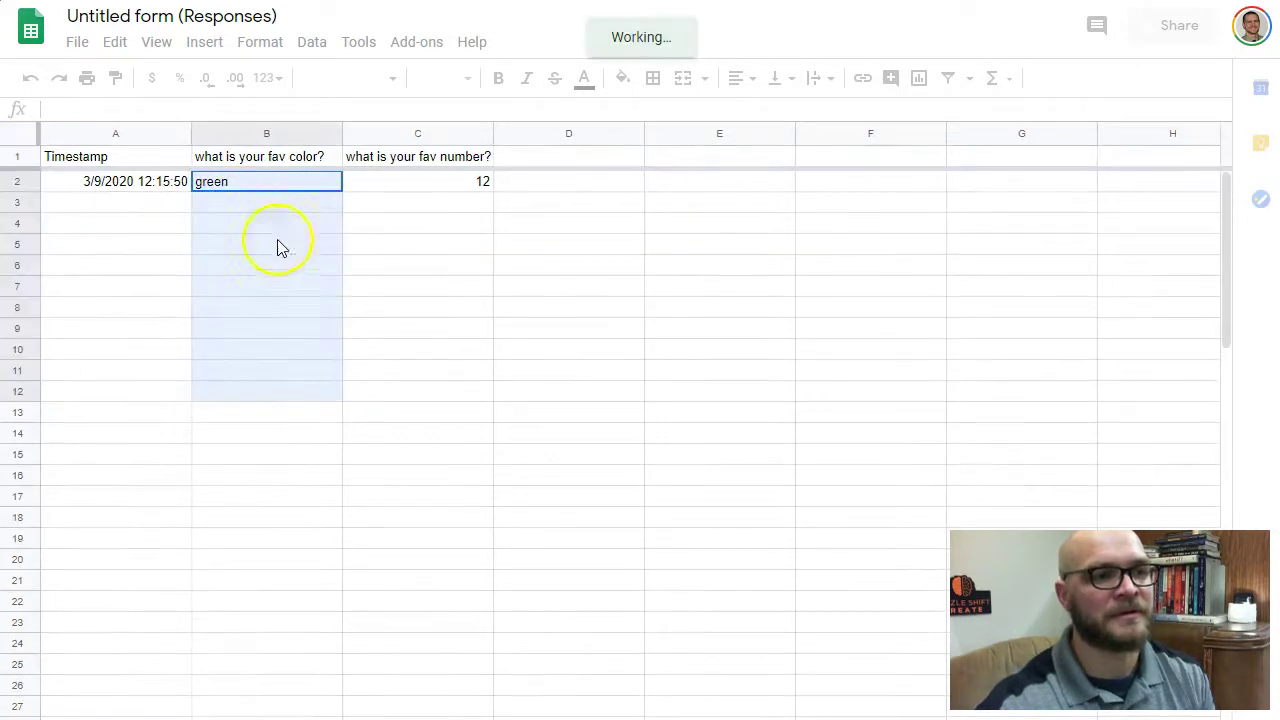
{"action": "left_click", "coordinate": [411, 184]}
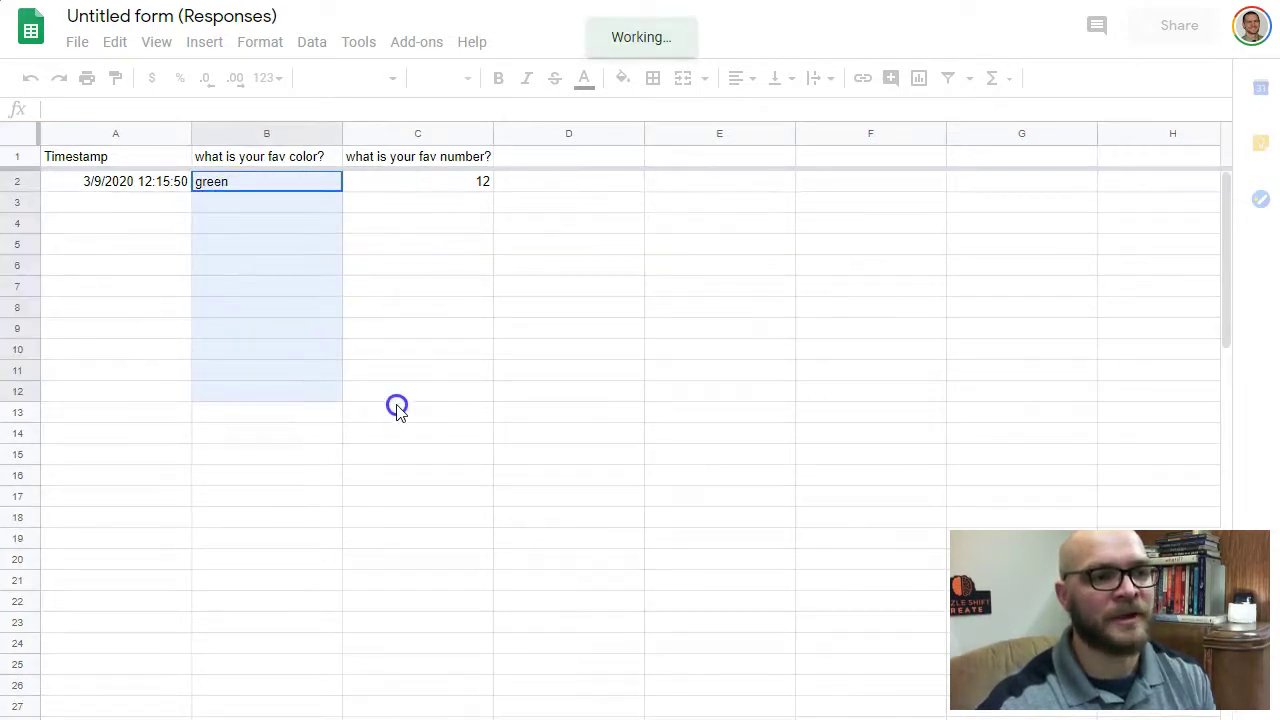
{"action": "left_click", "coordinate": [443, 200]}
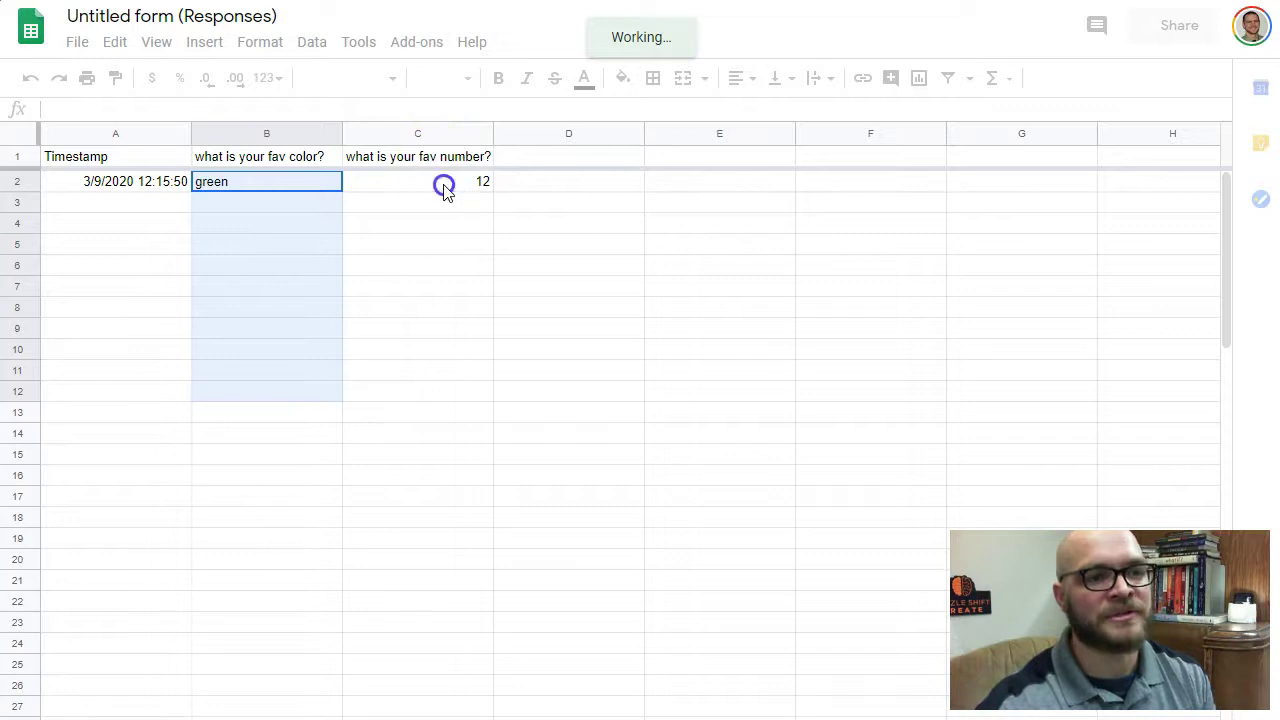
{"action": "left_click_drag", "start_coordinate": [444, 188], "coordinate": [426, 431]}
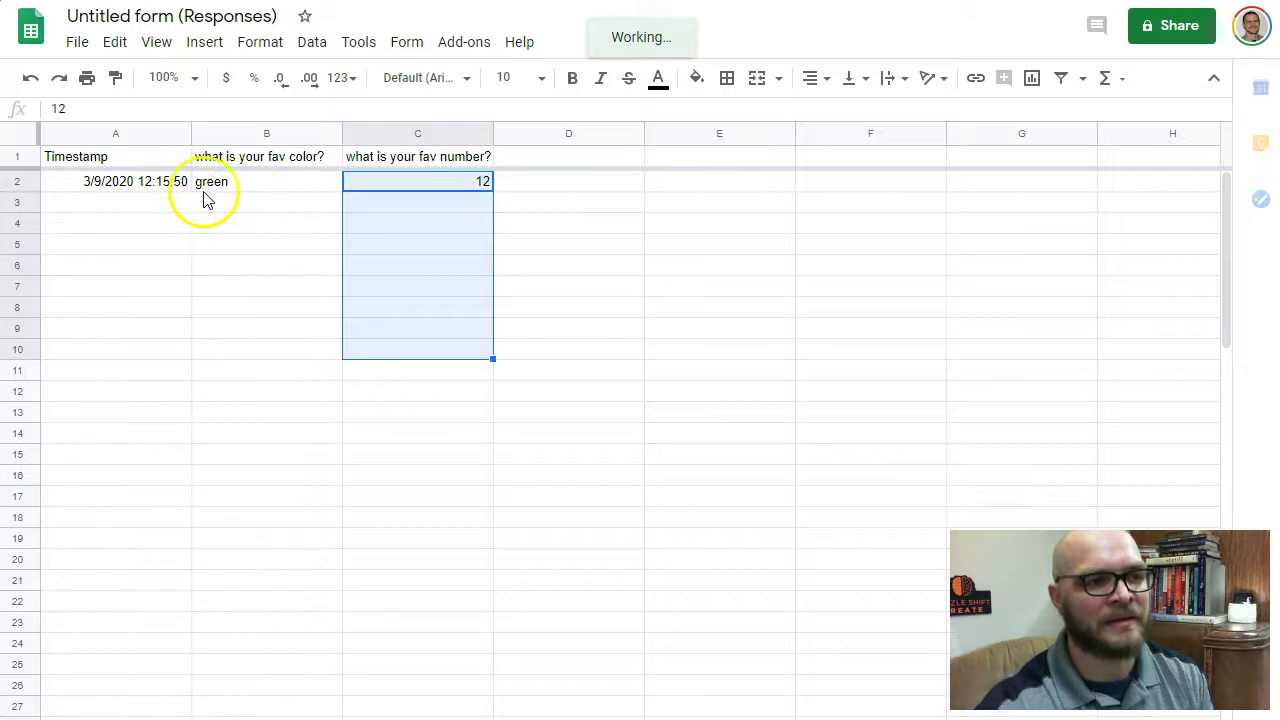
{"action": "left_click", "coordinate": [125, 185]}
{"action": "key", "text": "ctrl+shift+Tab"}
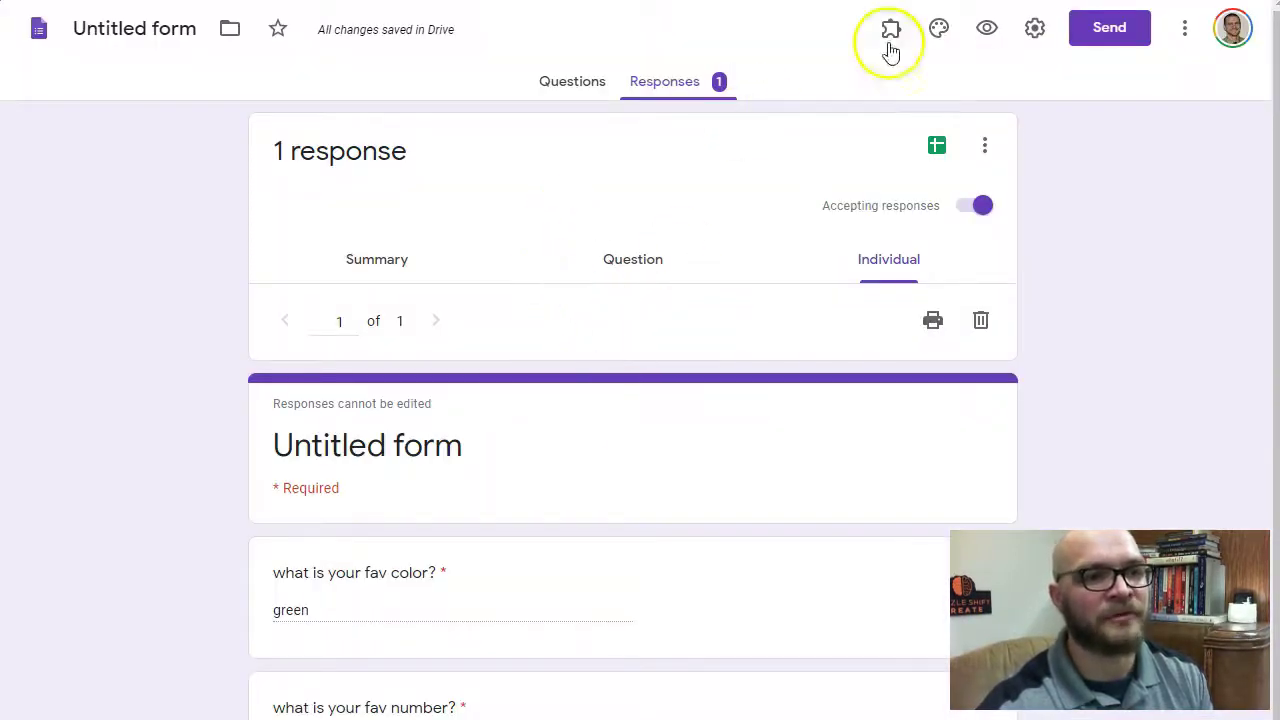
Step: Review the form's sending options without sending it, and view the summary of its responses
{"action": "left_click", "coordinate": [1122, 33]}
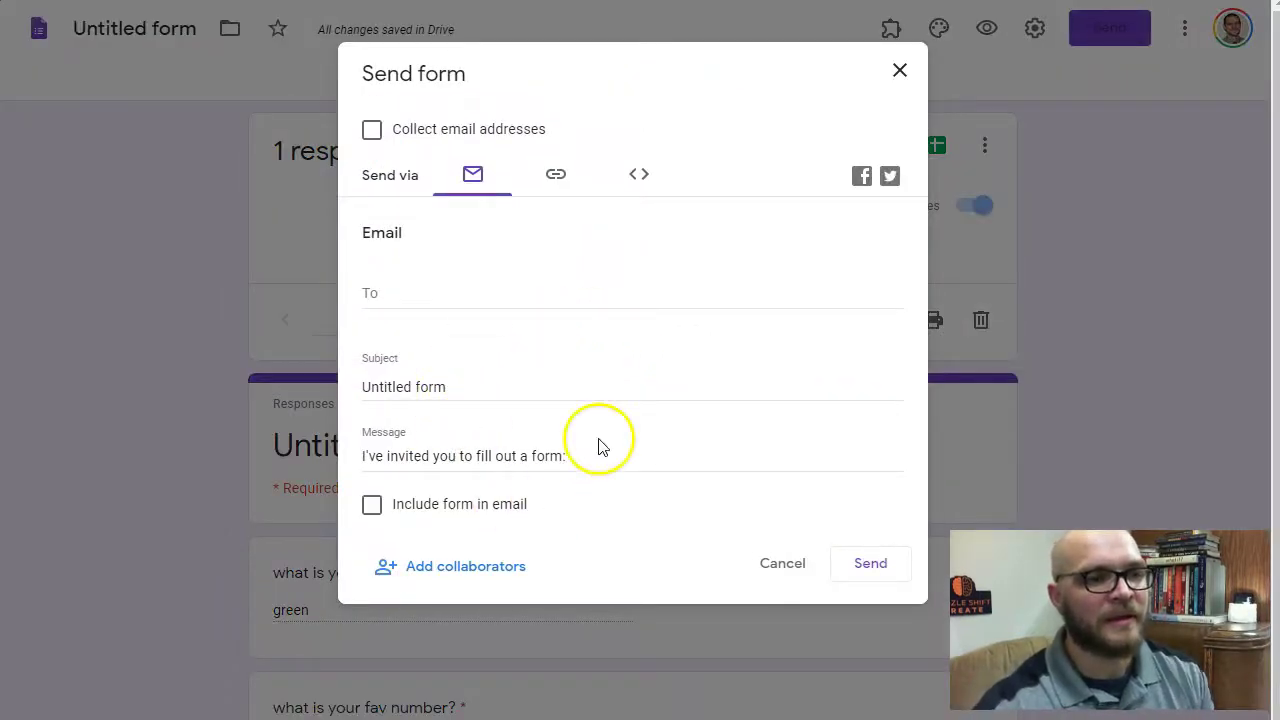
{"action": "left_click", "coordinate": [898, 84]}
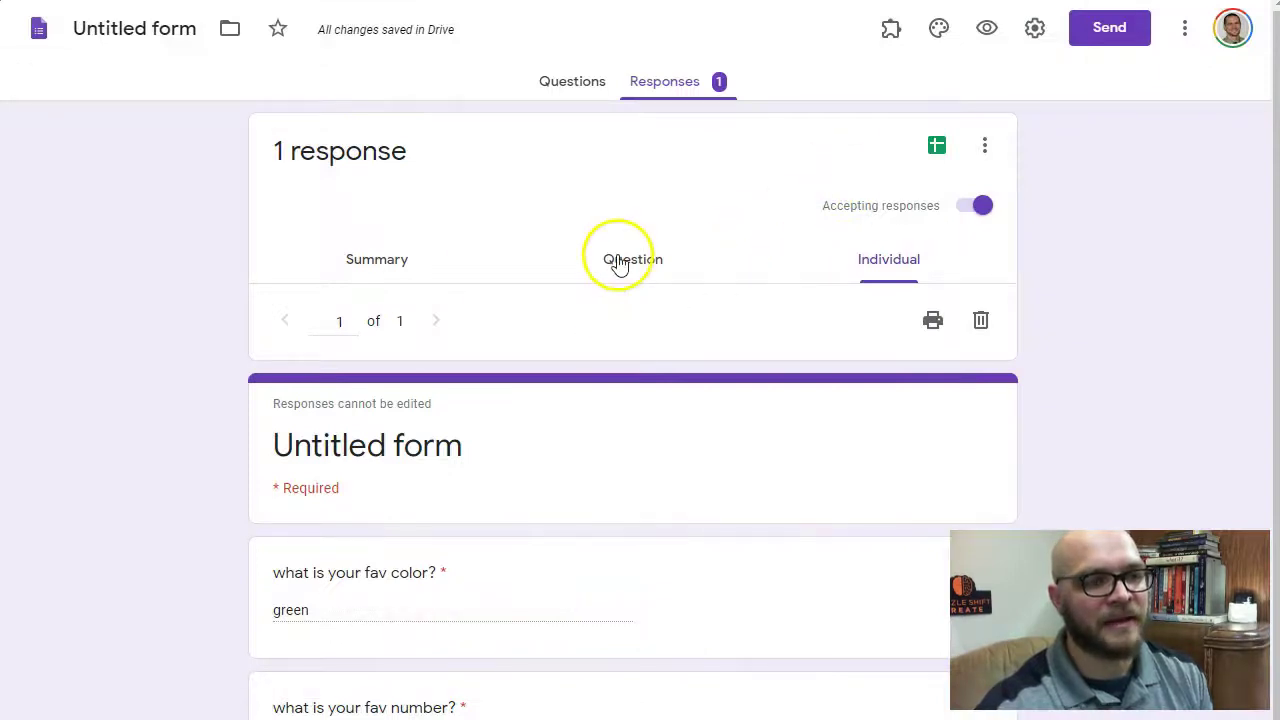
{"action": "left_click", "coordinate": [373, 268]}
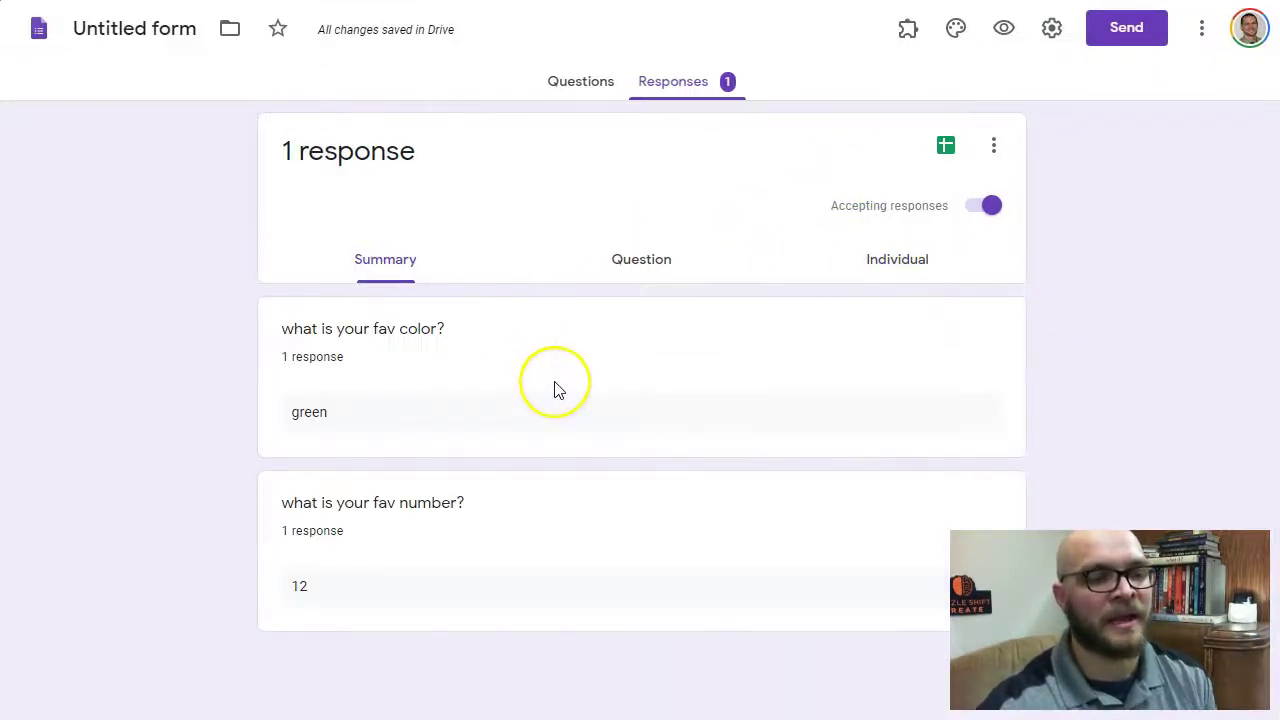
{"action": "left_click", "coordinate": [577, 543]}
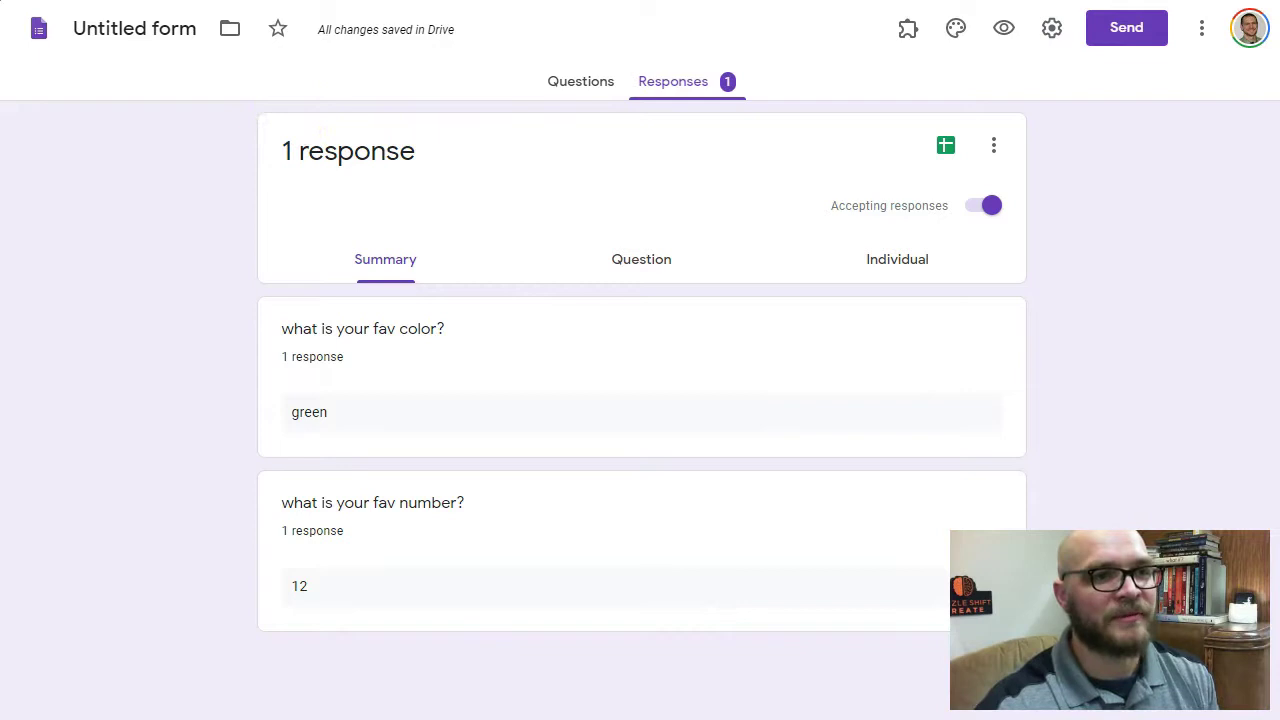
Step: Switch to the response spreadsheet, view the Start Mail Merge dialog of Yet Another Mail Merge, and close it without saving
{"action": "key", "text": "ctrl+Tab"}
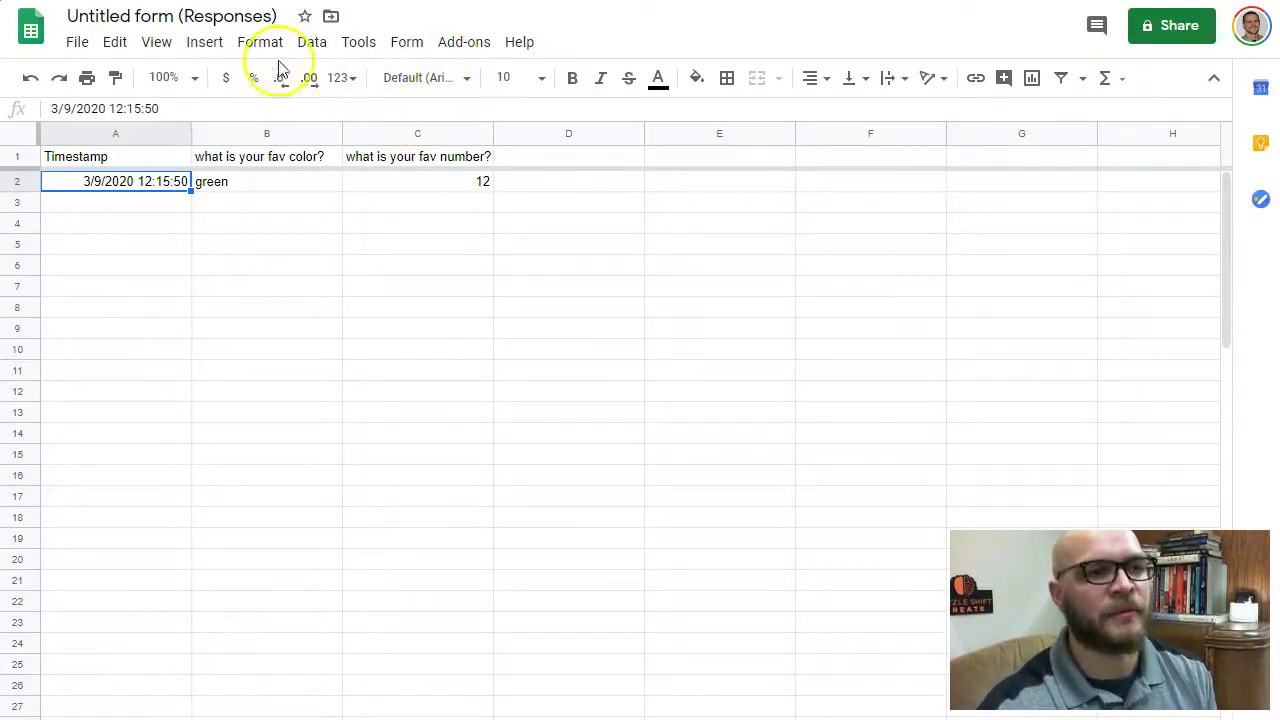
{"action": "left_click", "coordinate": [472, 45]}
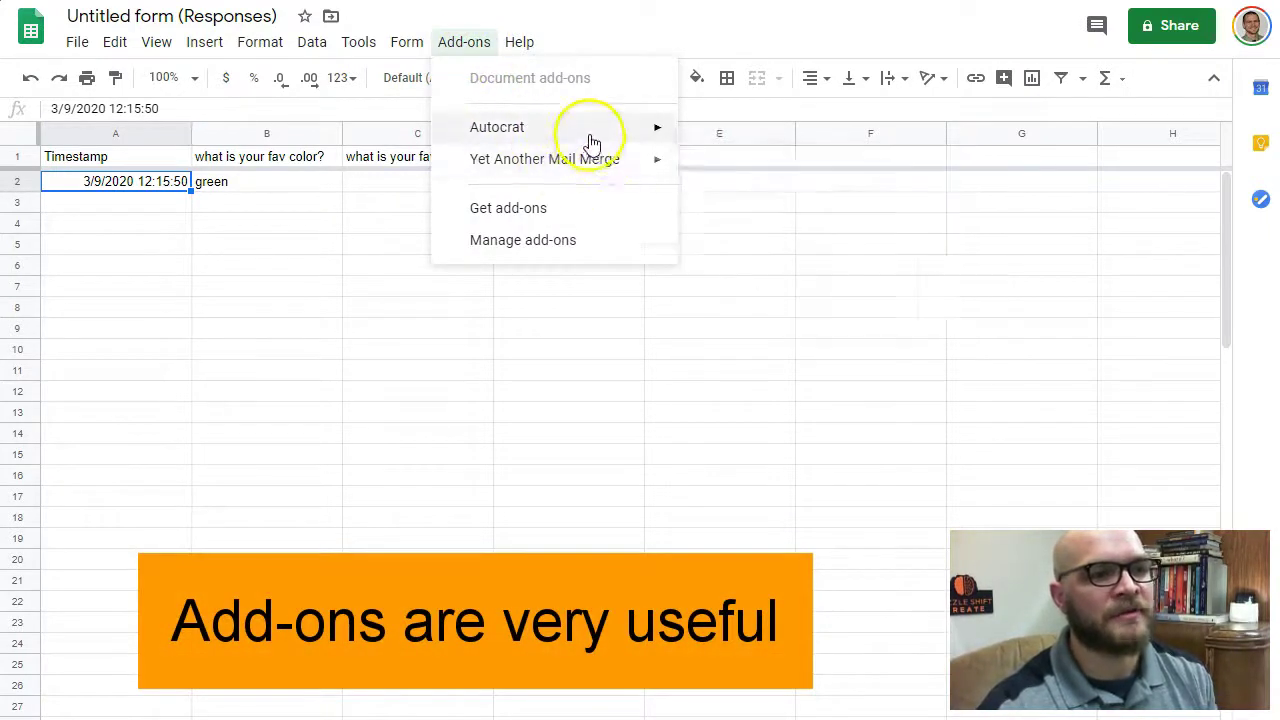
{"action": "mouse_move", "coordinate": [596, 166]}
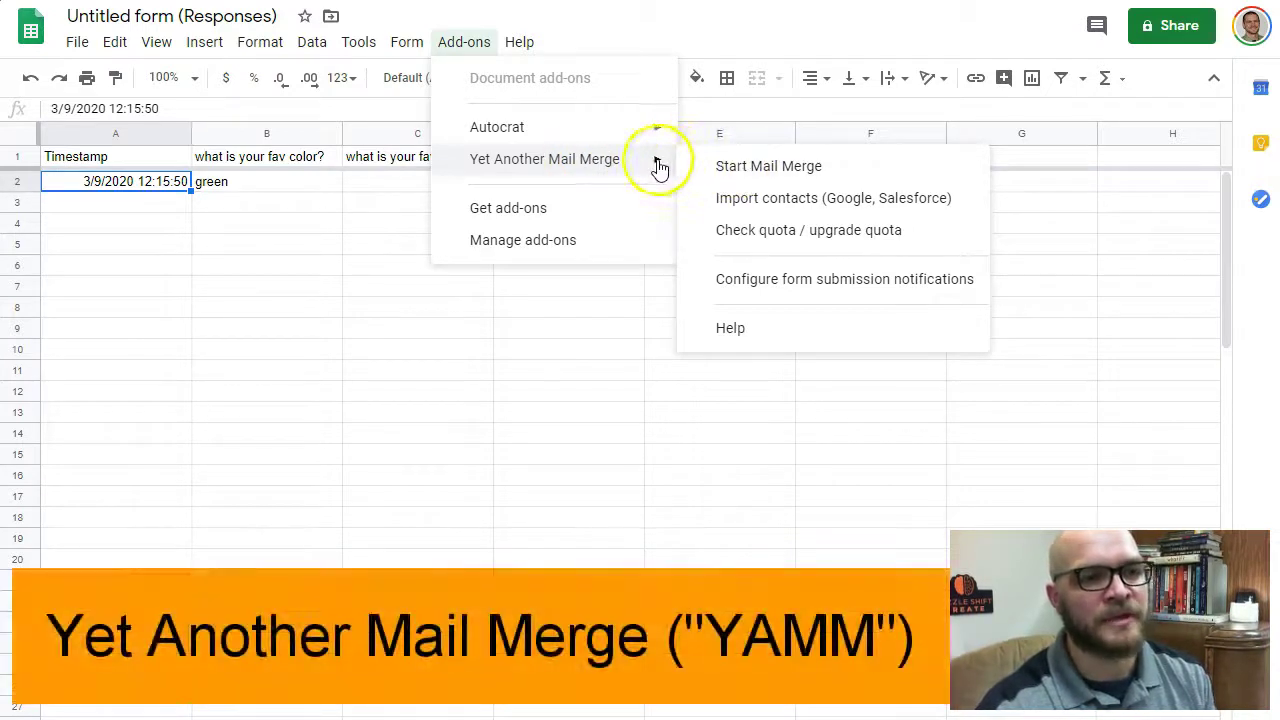
{"action": "left_click", "coordinate": [743, 177]}
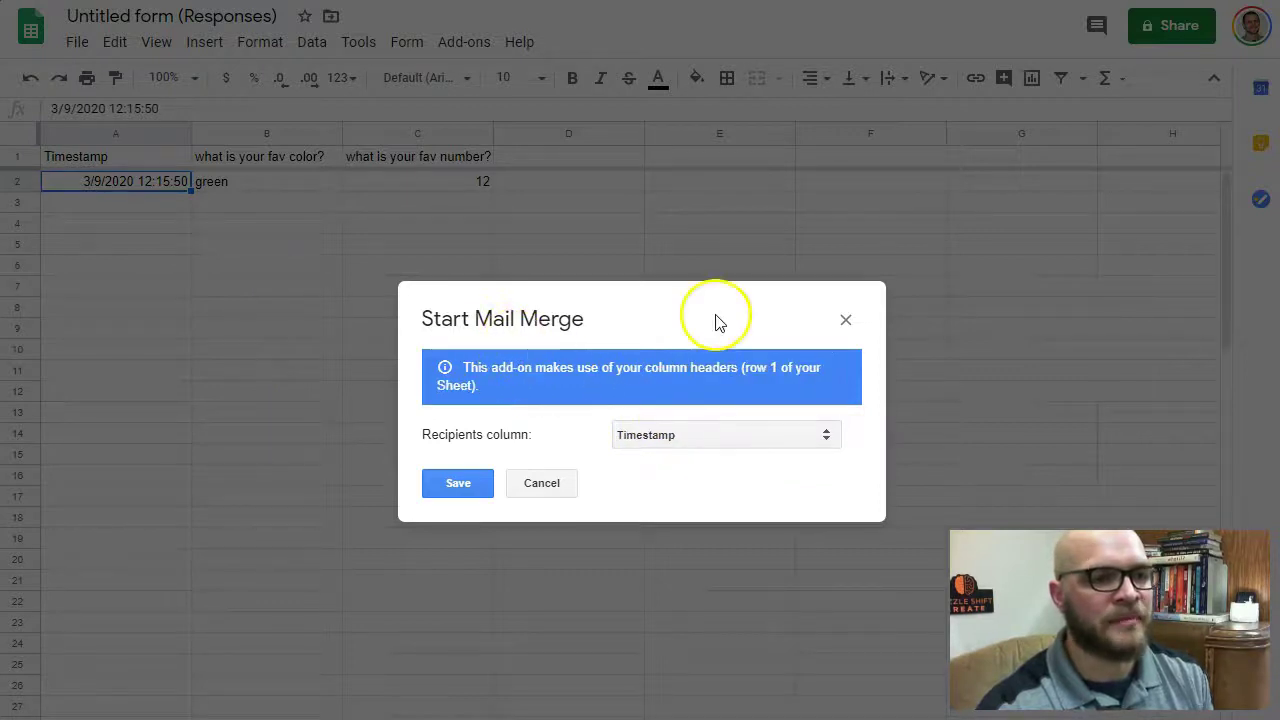
{"action": "left_click", "coordinate": [845, 319]}
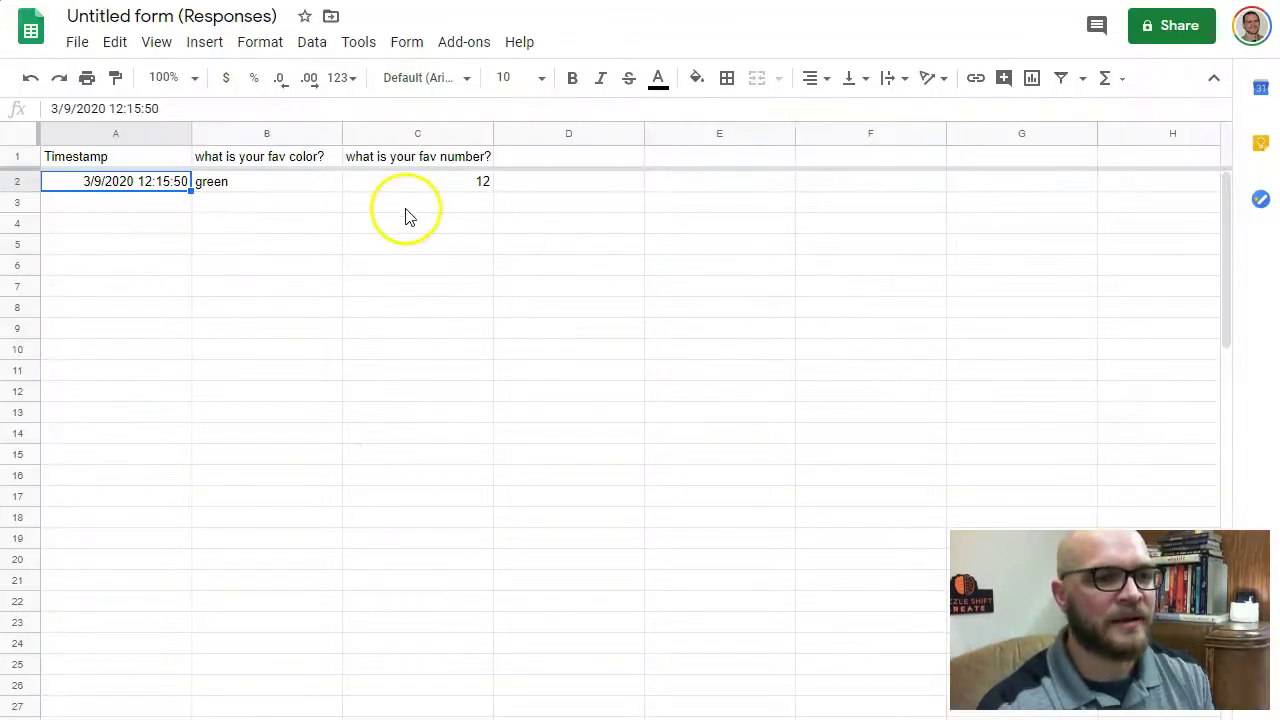
Step: Look over the commands offered by the Autocrat and Yet Another Mail Merge add-ons
{"action": "left_click", "coordinate": [463, 43]}
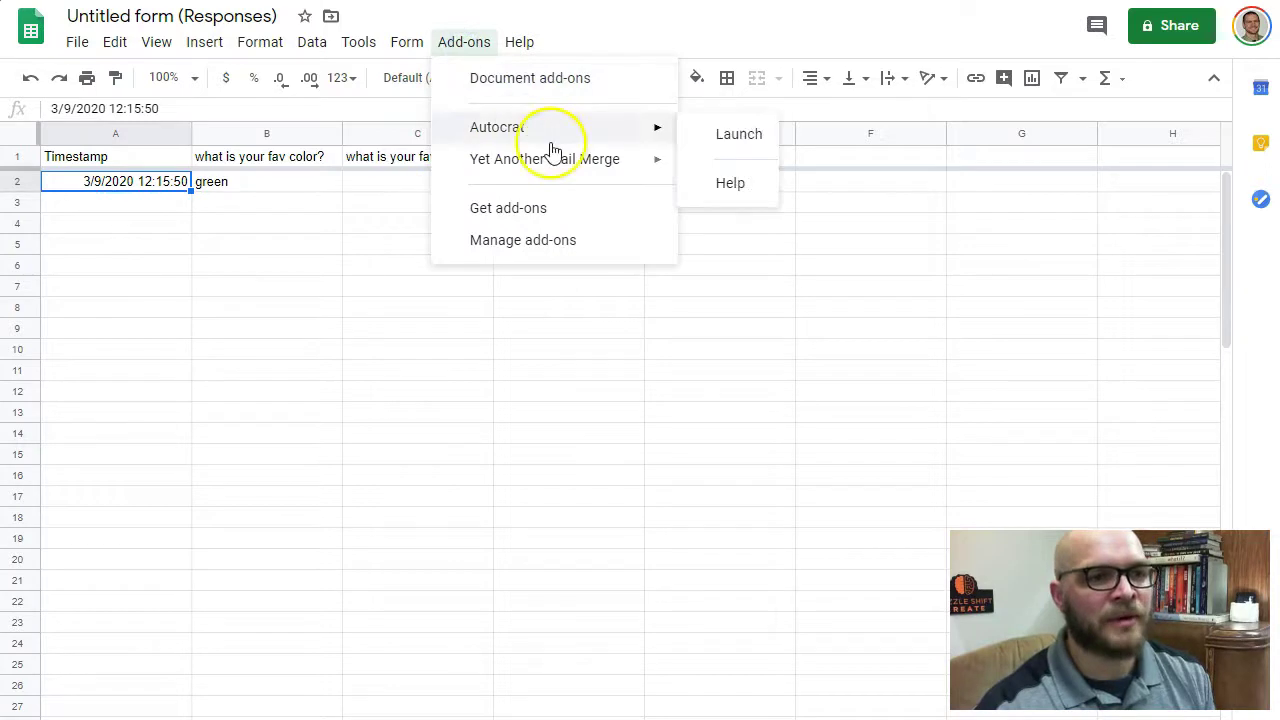
{"action": "mouse_move", "coordinate": [580, 166]}
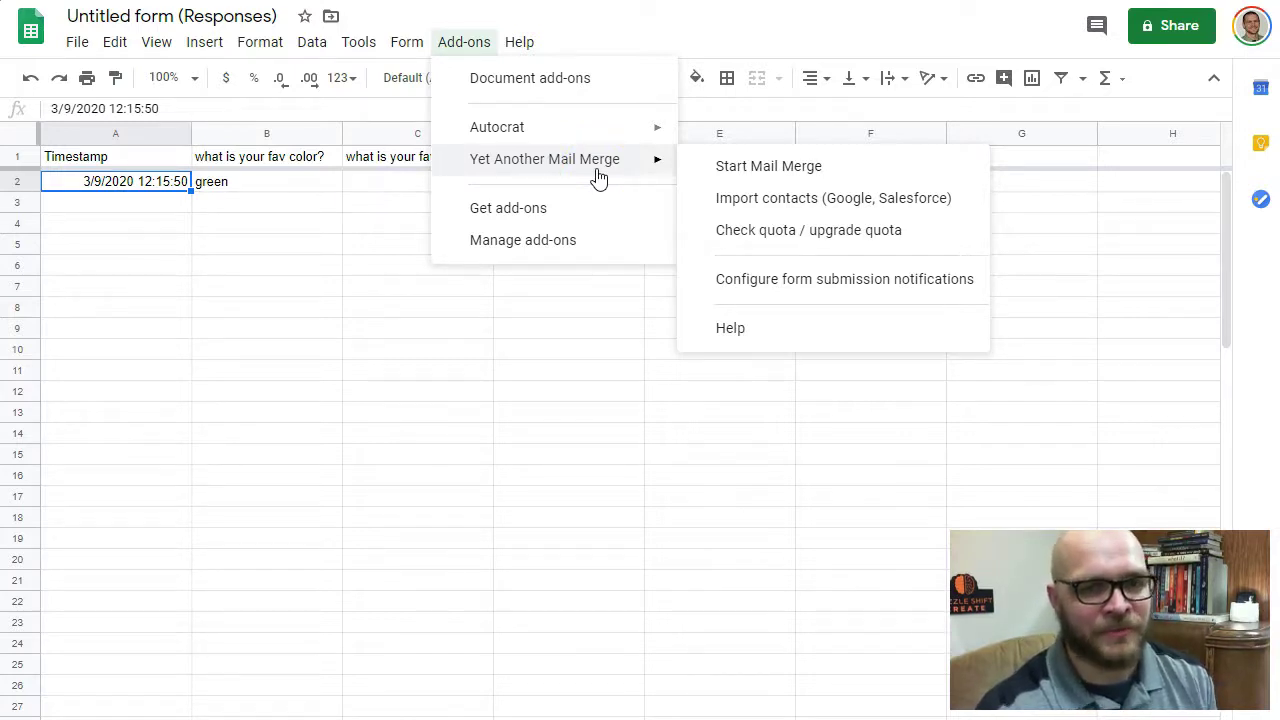
{"action": "left_click", "coordinate": [590, 176]}
Step: Examine the favorite color and favorite number headers and the answers below them in the response sheet
{"action": "left_click", "coordinate": [306, 165]}
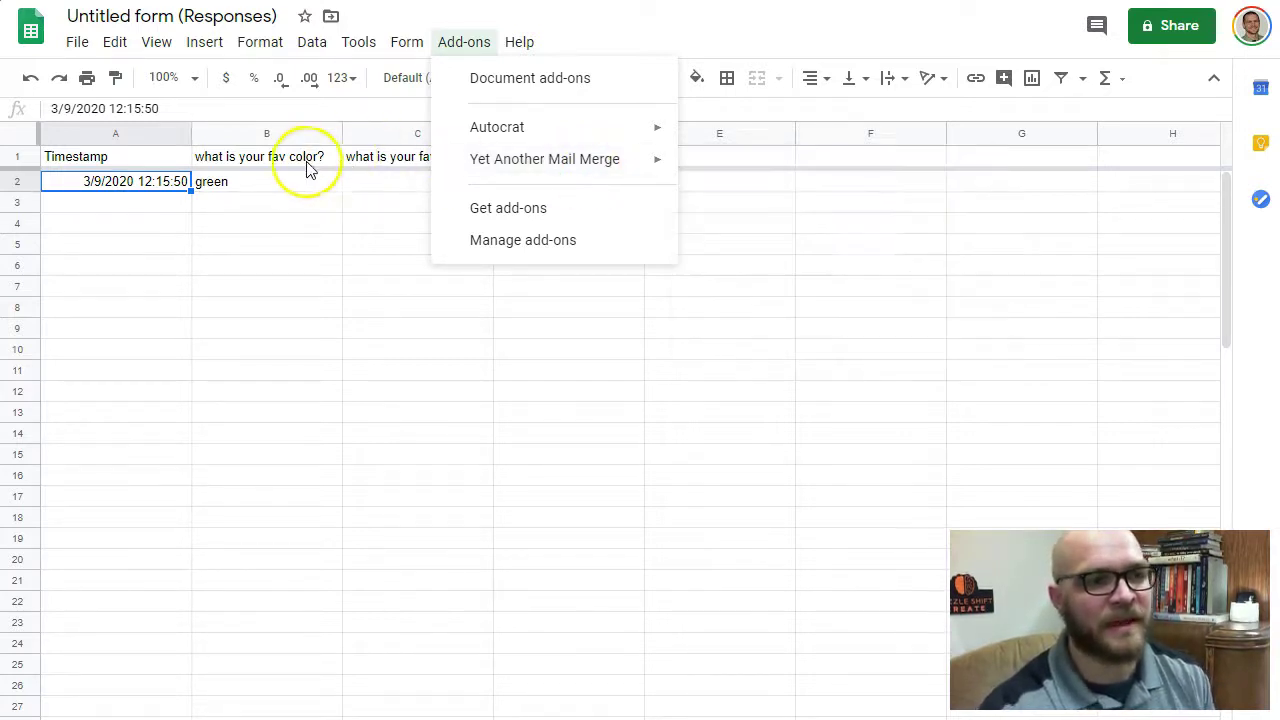
{"action": "left_click", "coordinate": [380, 165]}
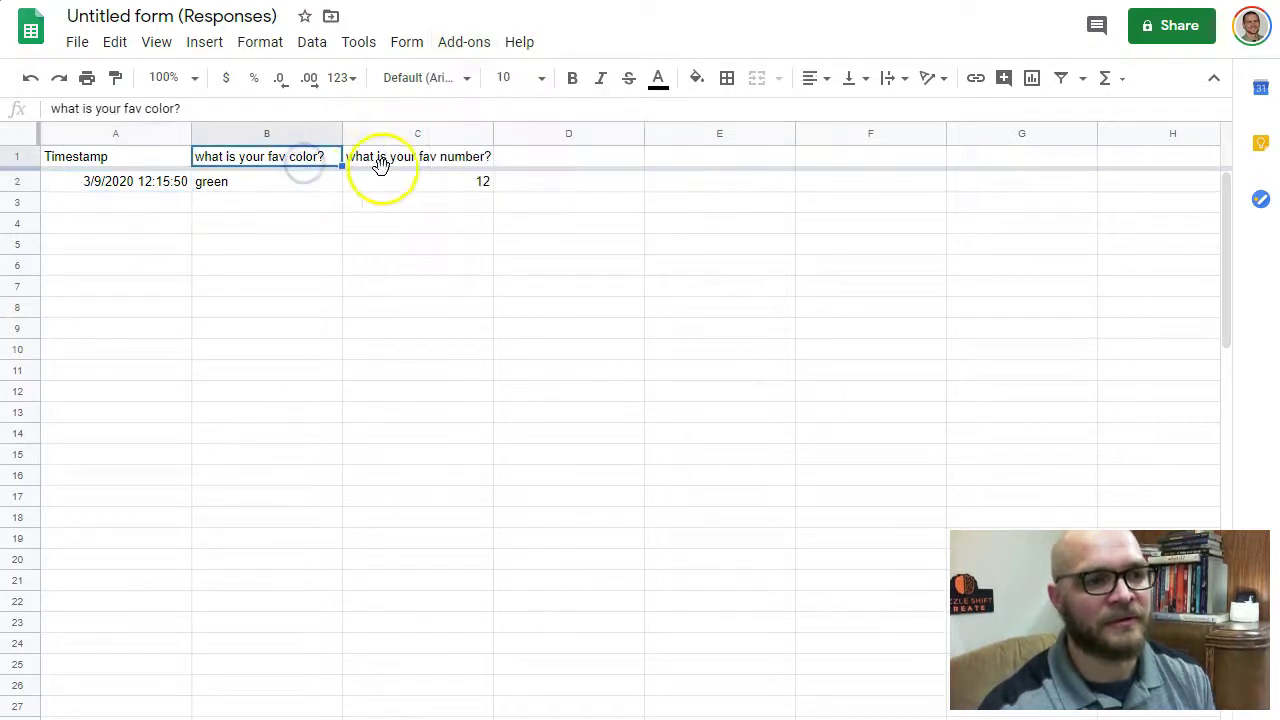
{"action": "left_click", "coordinate": [536, 161]}
{"action": "left_click", "coordinate": [306, 185]}
{"action": "left_click", "coordinate": [434, 180]}
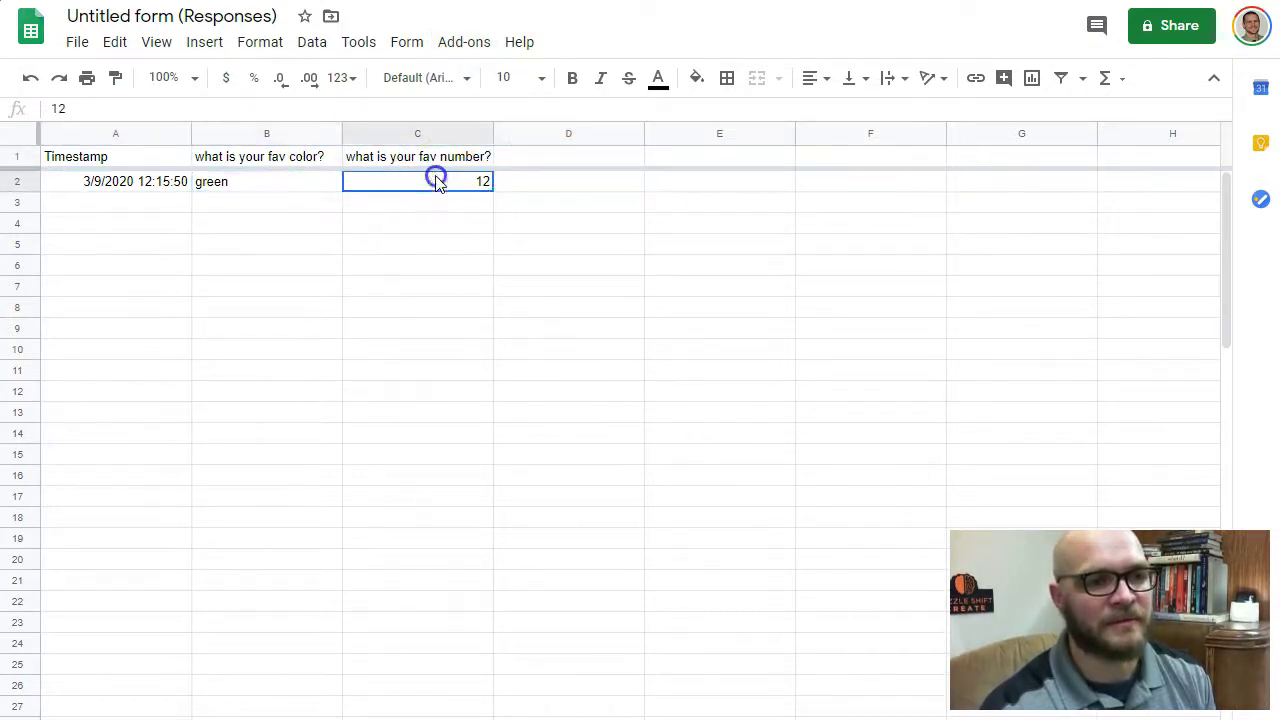
{"action": "left_click", "coordinate": [306, 264]}
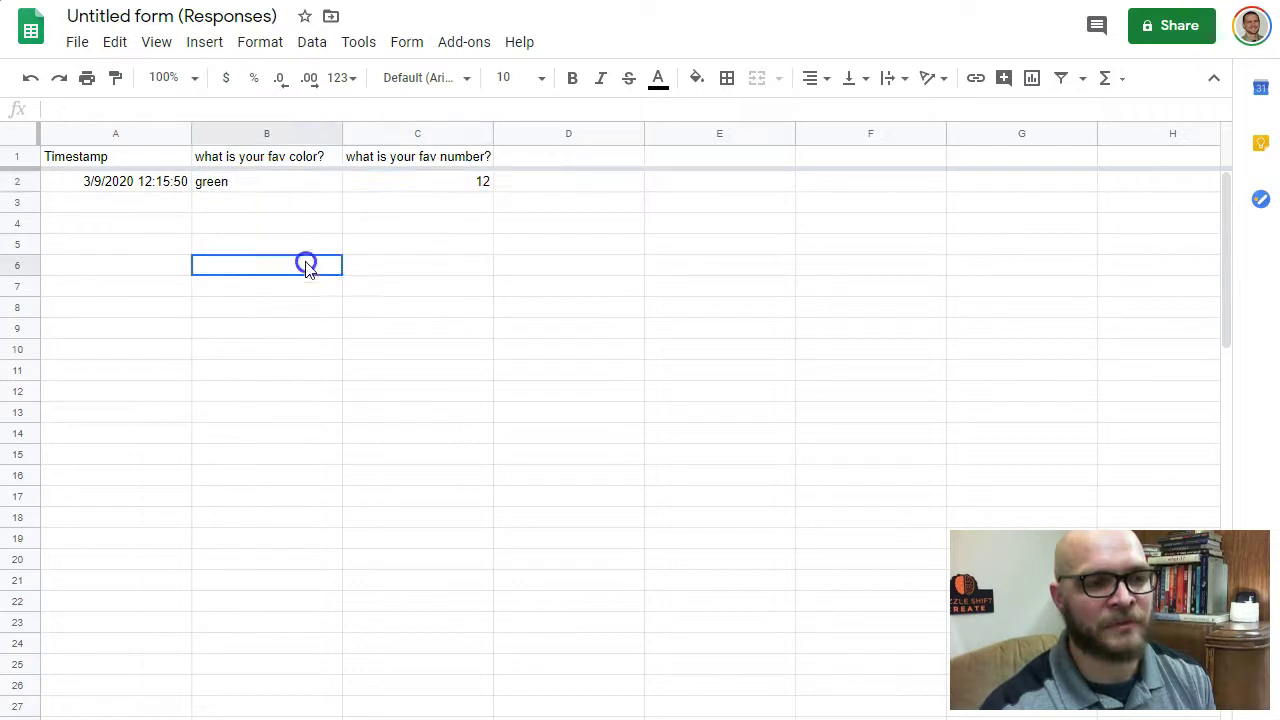
{"action": "left_click", "coordinate": [286, 165]}
{"action": "left_click", "coordinate": [396, 160]}
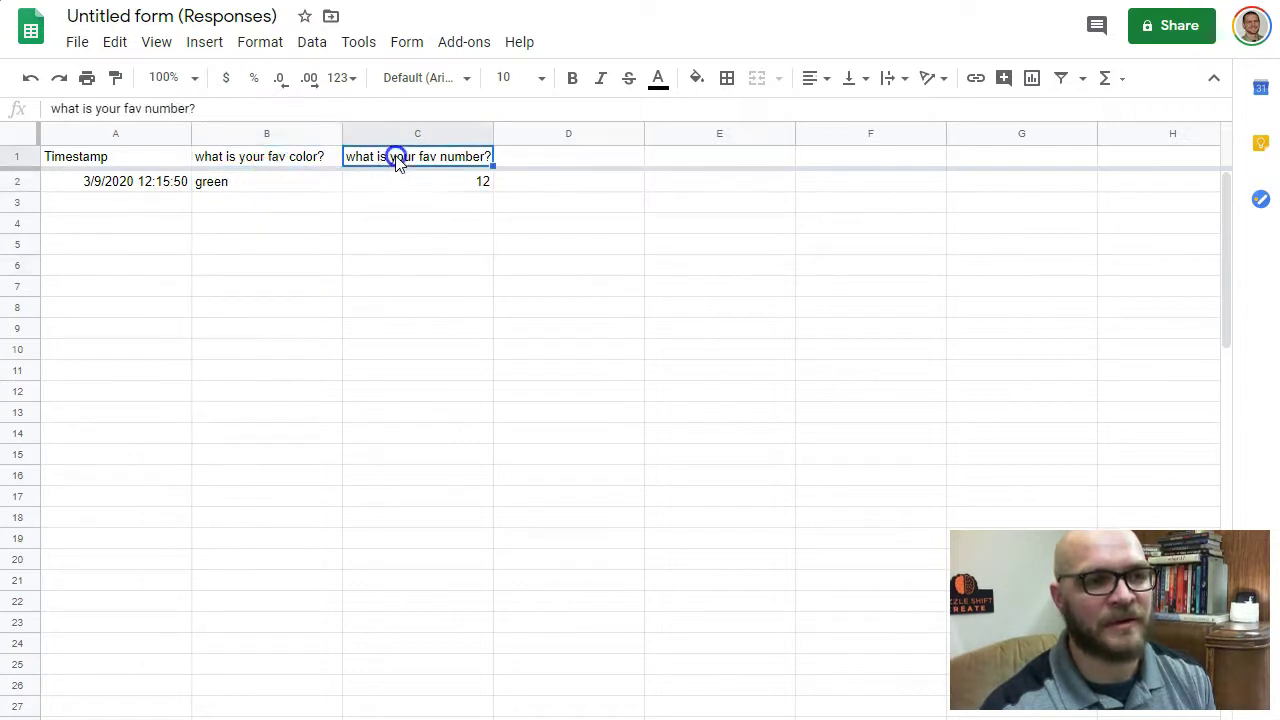
Step: View the Yet Another Mail Merge commands, and highlight the empty response cells B3:B15 and C3:C15
{"action": "left_click", "coordinate": [452, 43]}
{"action": "mouse_move", "coordinate": [586, 163]}
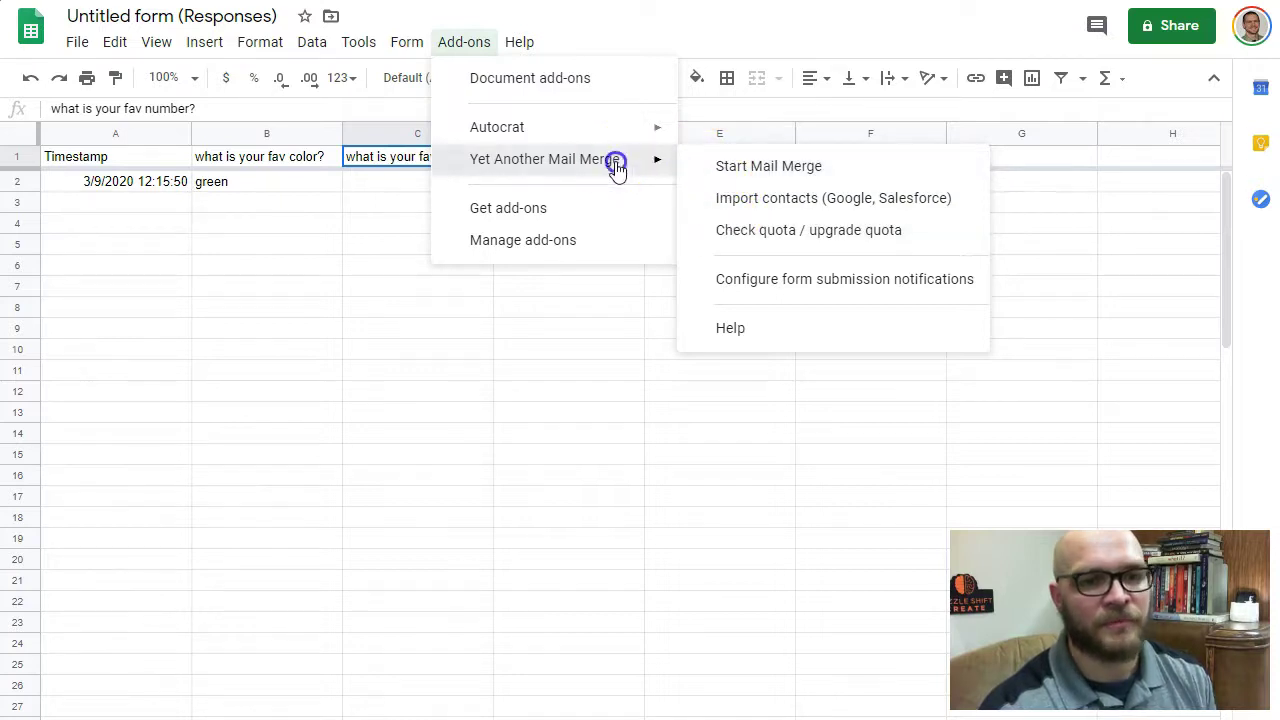
{"action": "left_click", "coordinate": [506, 316]}
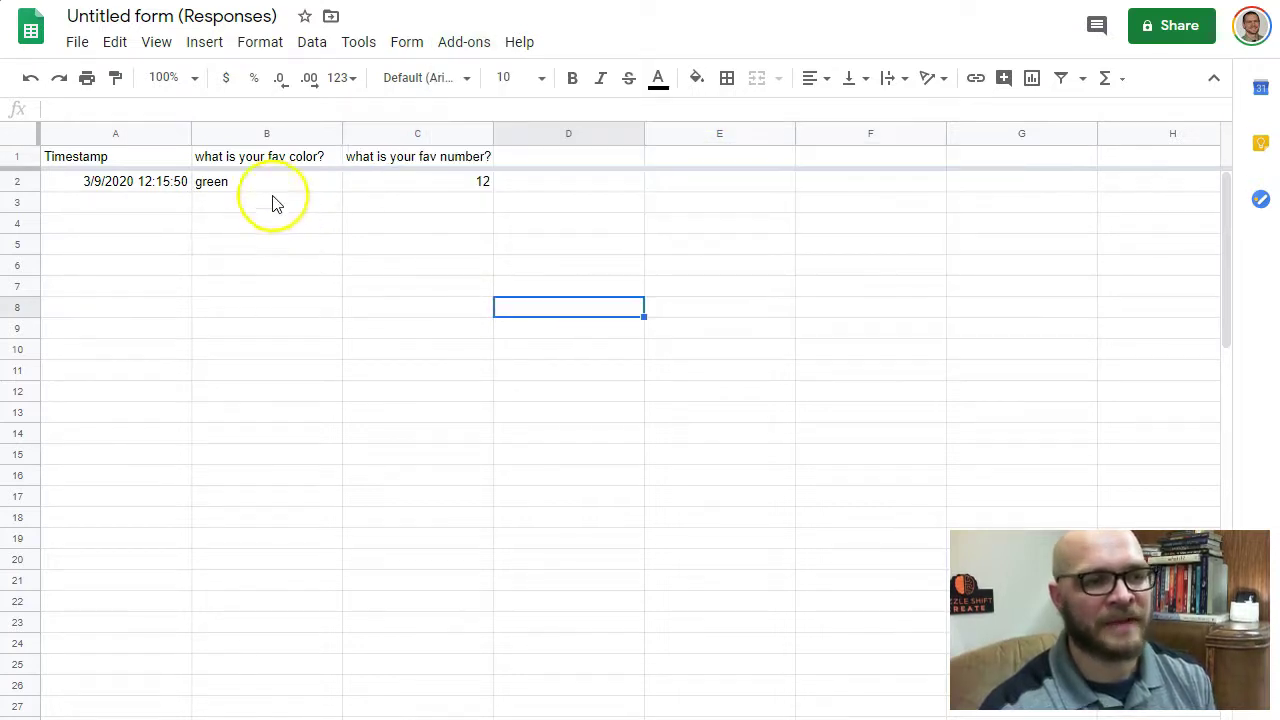
{"action": "left_click_drag", "start_coordinate": [271, 201], "coordinate": [238, 465]}
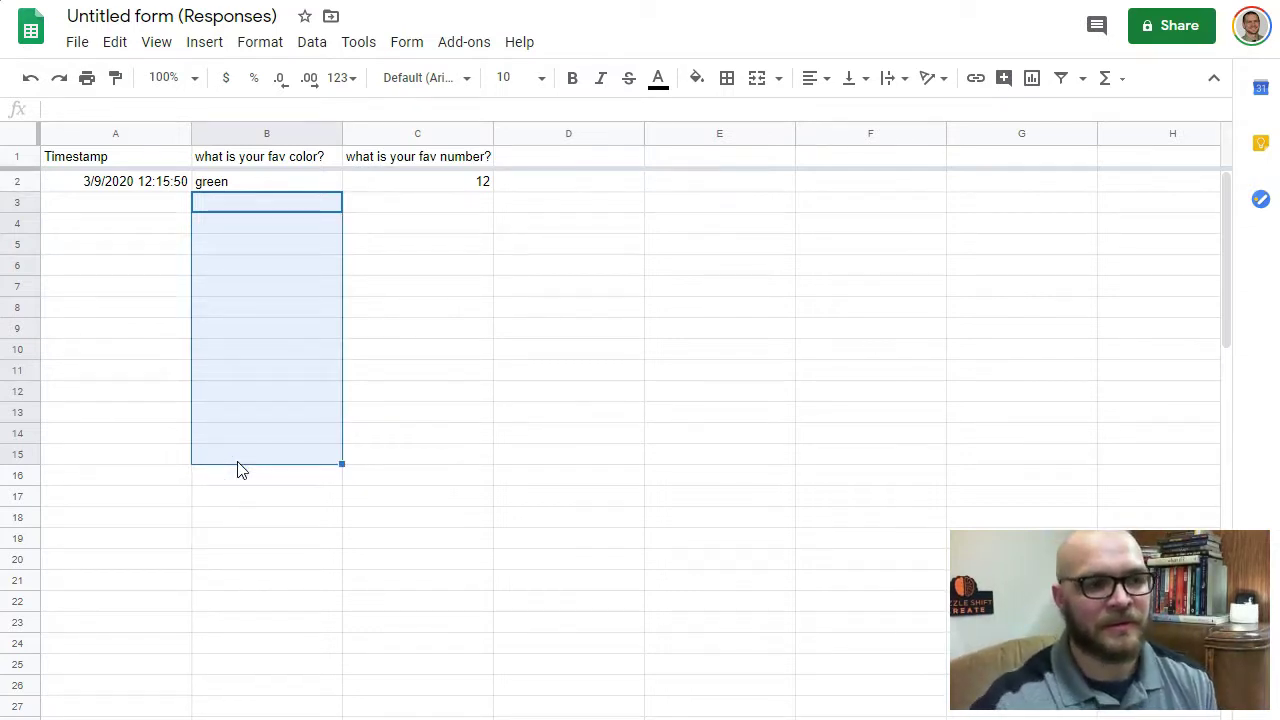
{"action": "double_click", "coordinate": [391, 208]}
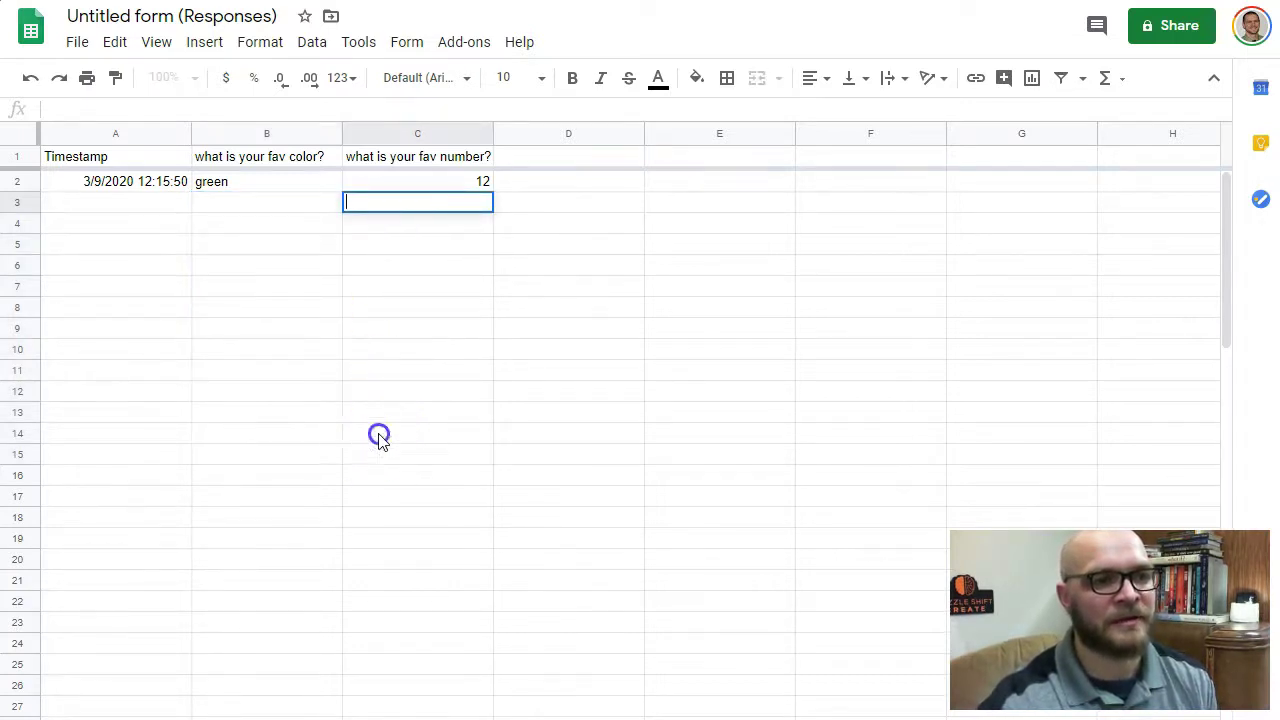
{"action": "left_click_drag", "start_coordinate": [379, 450], "coordinate": [380, 209]}
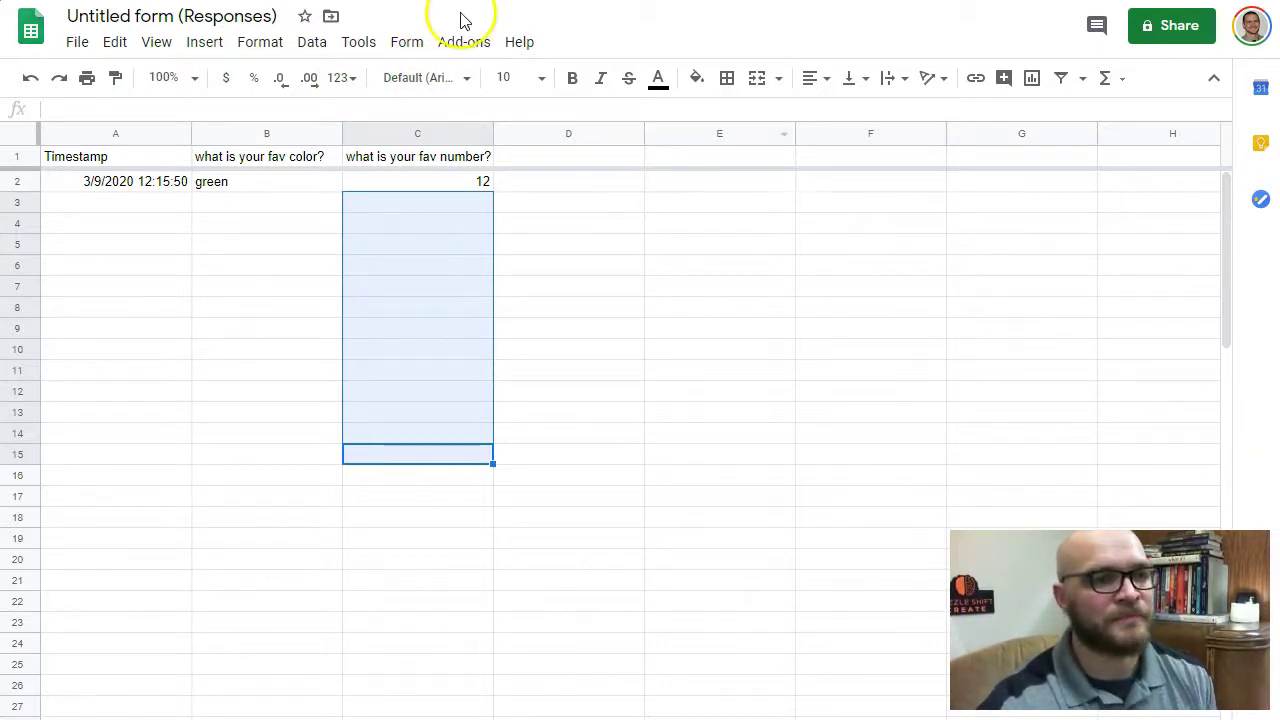
Step: Compare the Autocrat add-on's commands with those of Yet Another Mail Merge, and return to the sheet
{"action": "left_click", "coordinate": [450, 43]}
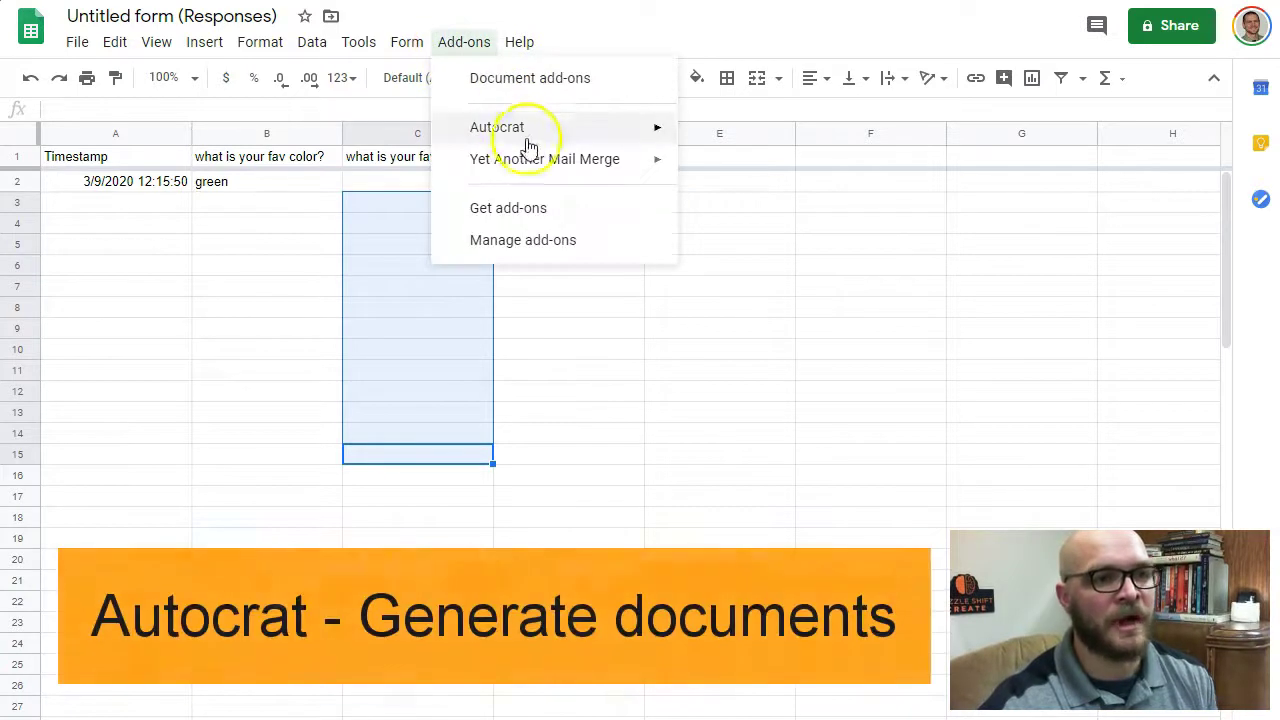
{"action": "mouse_move", "coordinate": [531, 134]}
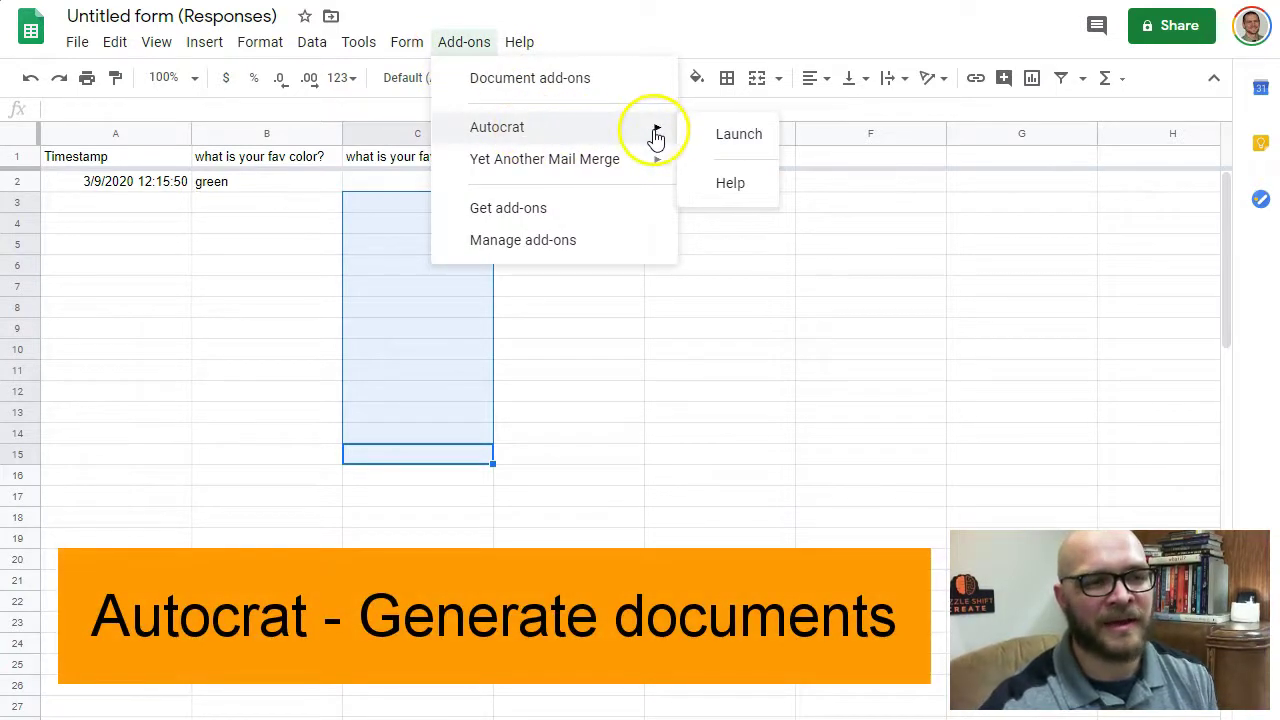
{"action": "mouse_move", "coordinate": [622, 160]}
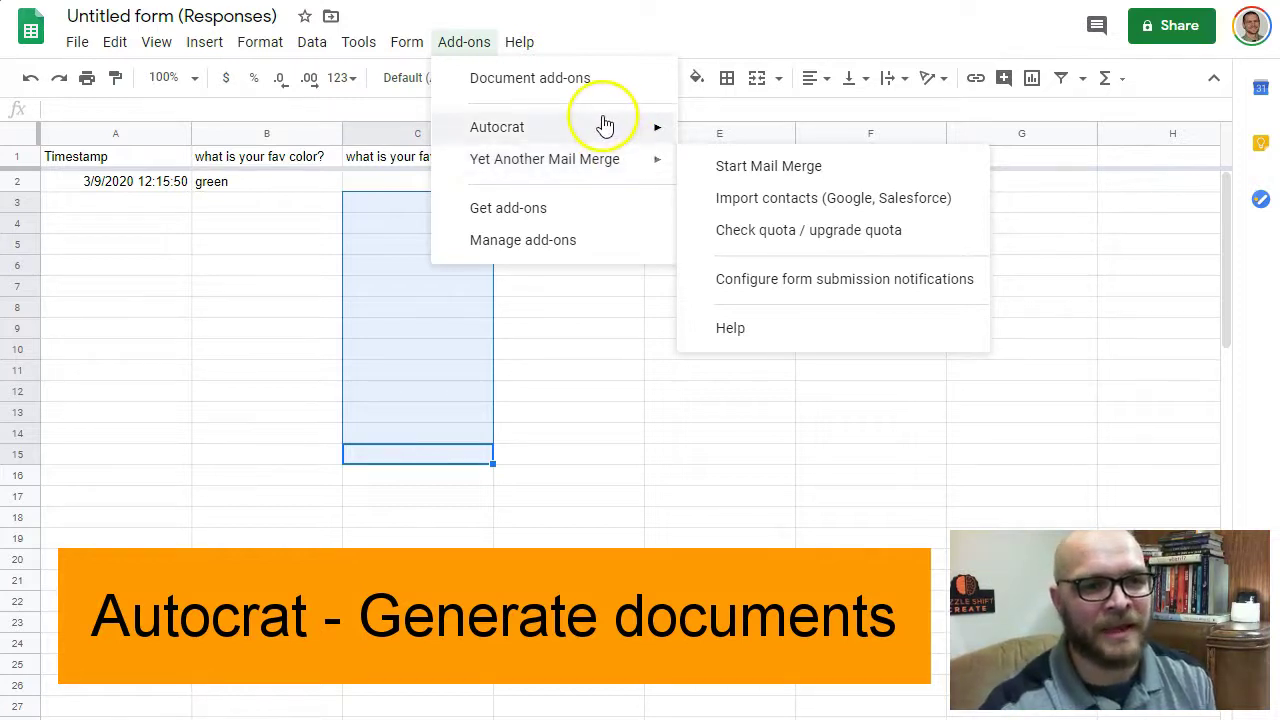
{"action": "mouse_move", "coordinate": [604, 128]}
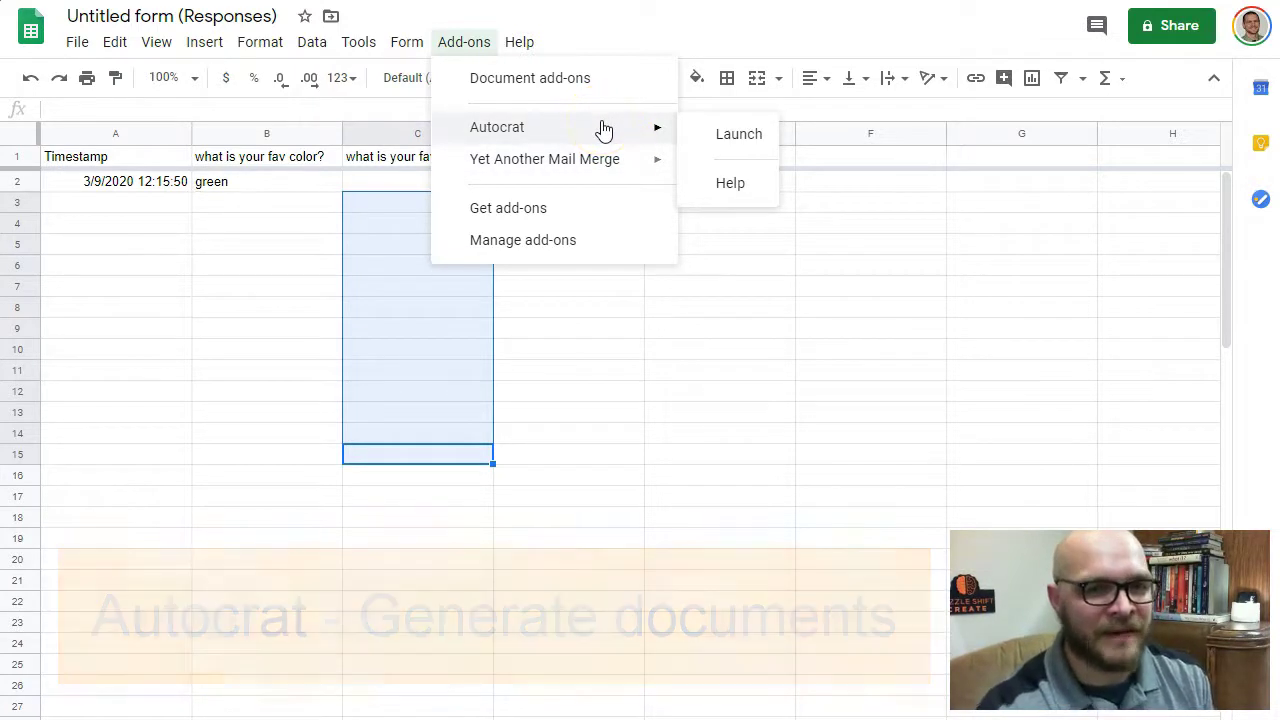
{"action": "left_click", "coordinate": [600, 437]}
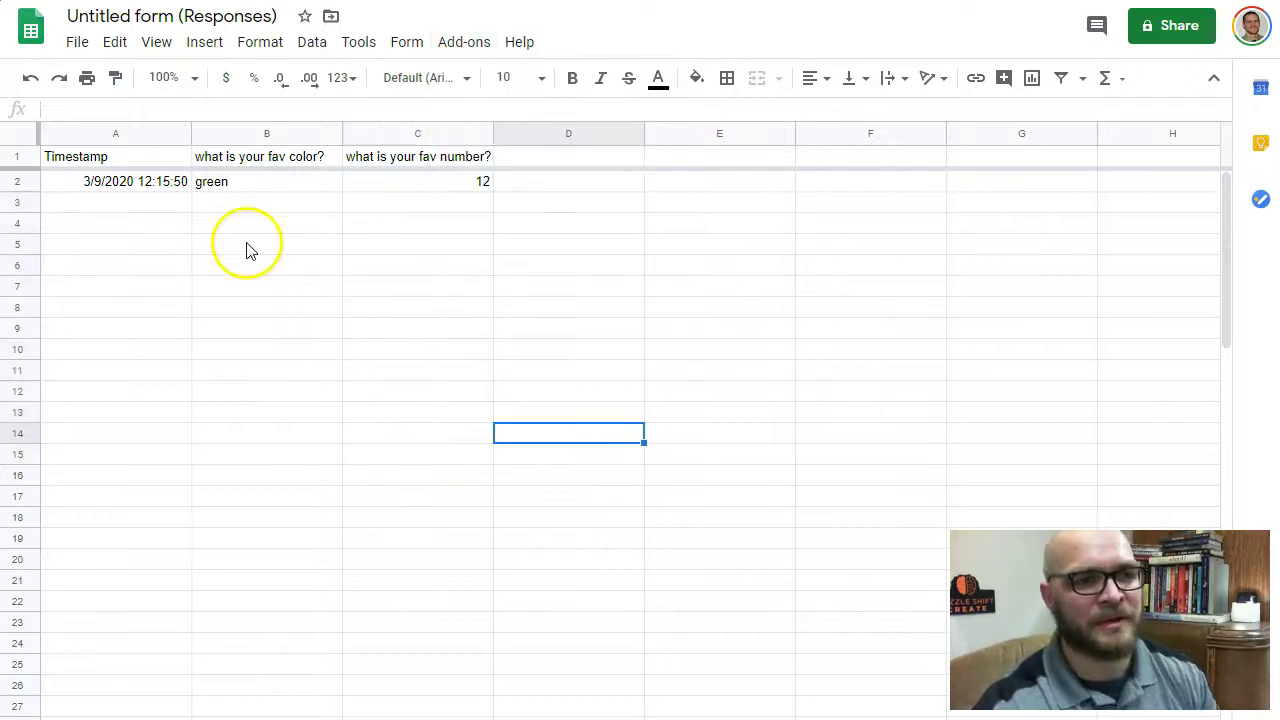
Step: Replace the color answer in B2 with "unit 1" and autofill the series down to row 18
{"action": "left_click", "coordinate": [243, 188]}
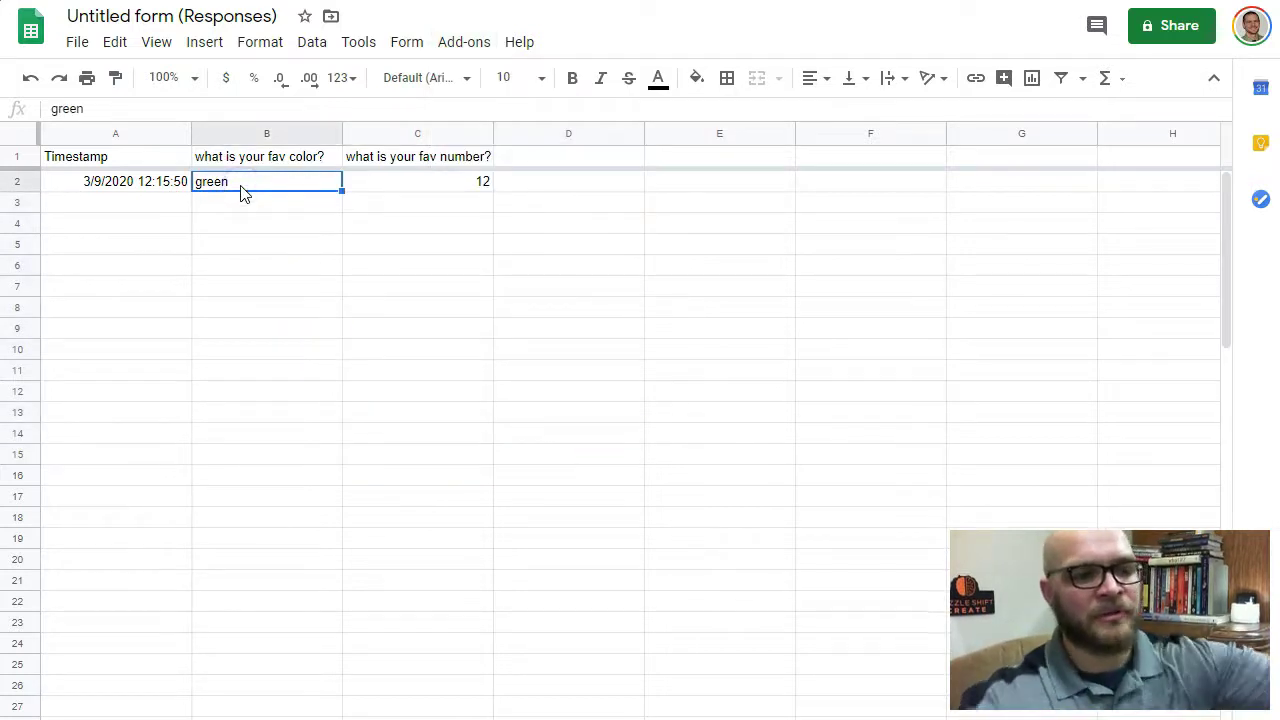
{"action": "type", "text": "unit 1"}
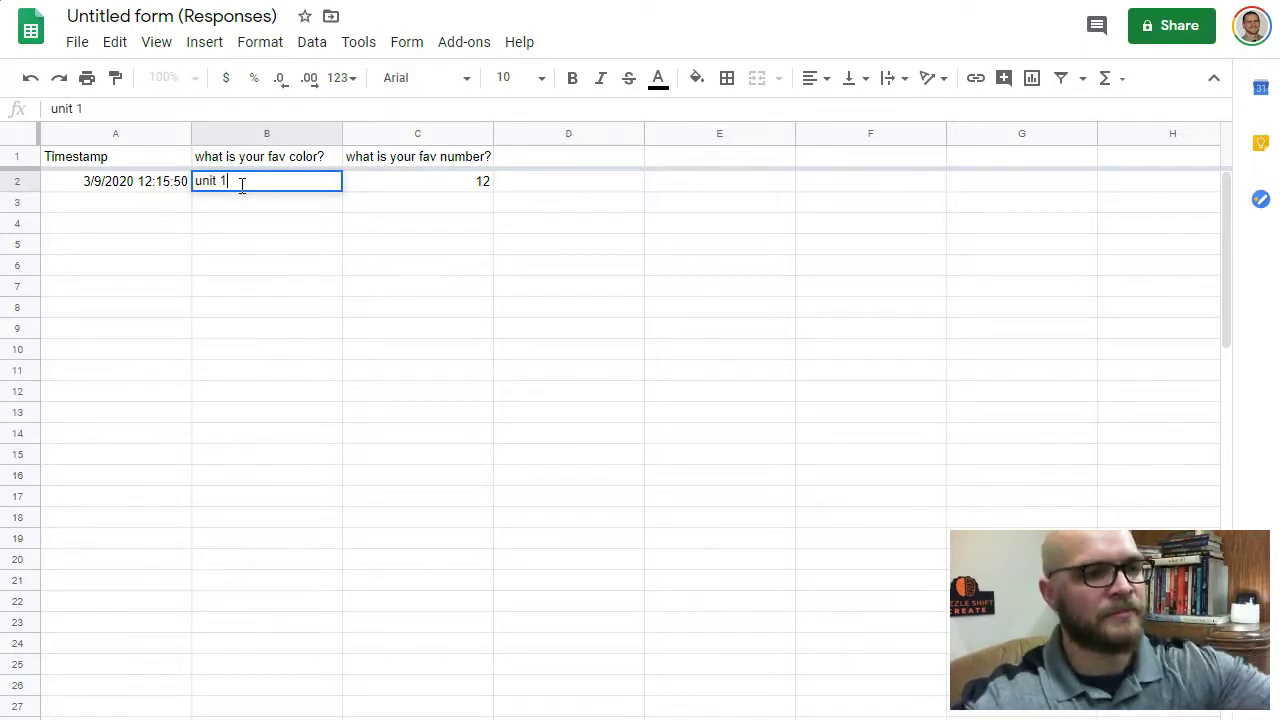
{"action": "key", "text": "Return"}
{"action": "left_click", "coordinate": [247, 182]}
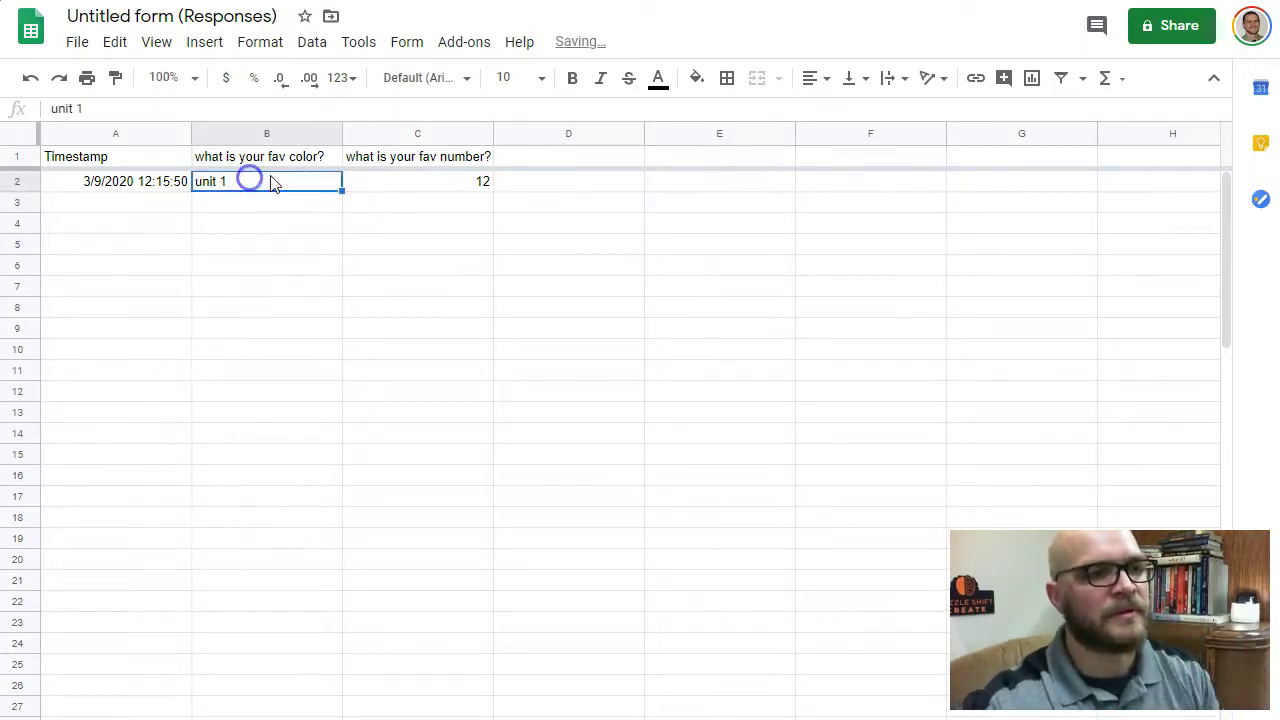
{"action": "left_click", "coordinate": [342, 188]}
{"action": "left_click_drag", "start_coordinate": [342, 188], "coordinate": [292, 520]}
Step: Replace the number answer in C2 with "standard 1" and autofill the series down to row 18
{"action": "left_click", "coordinate": [437, 191]}
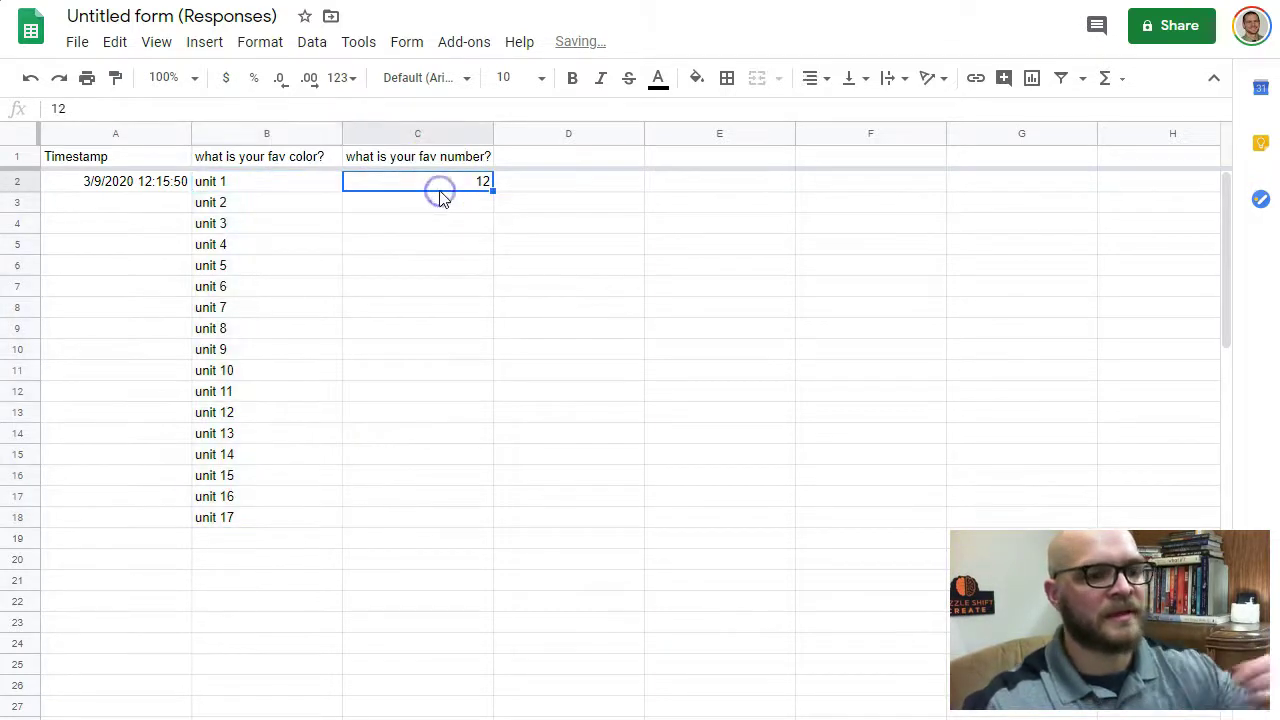
{"action": "type", "text": "standard"}
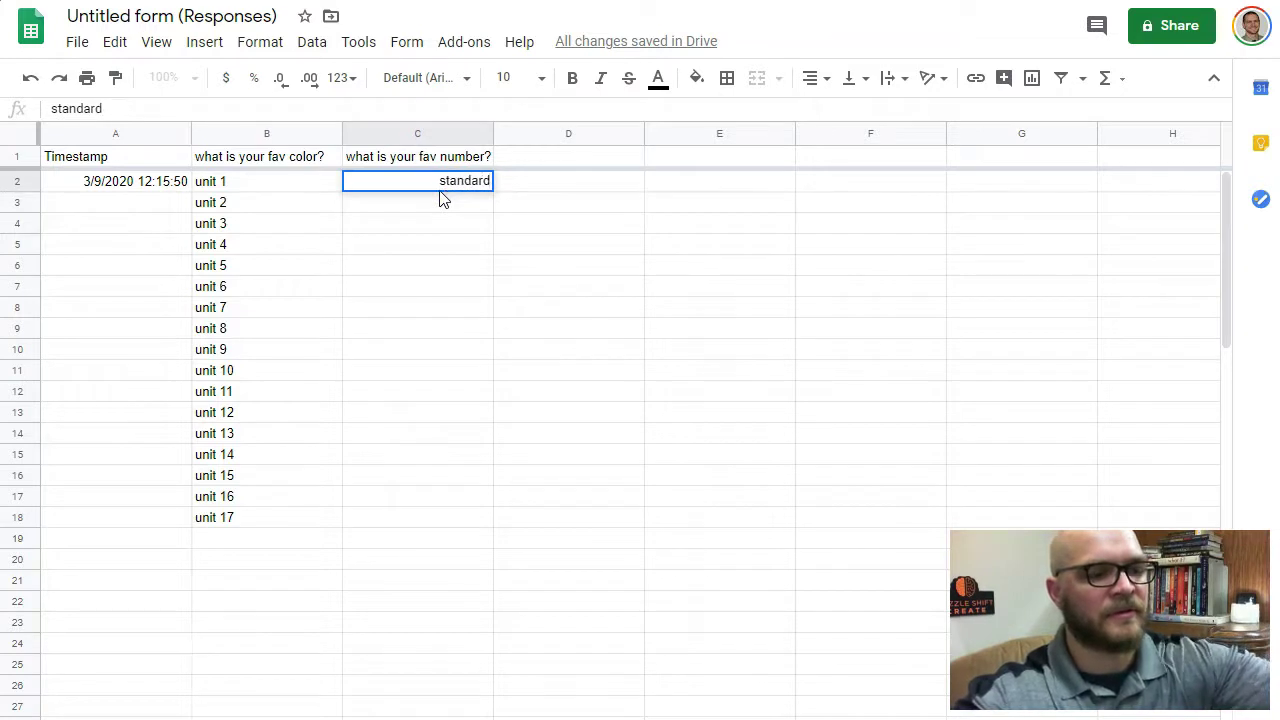
Step: Enter "benchmark1" in D2 and autofill the series down to row 18
{"action": "left_click", "coordinate": [556, 183]}
{"action": "type", "text": "b"}
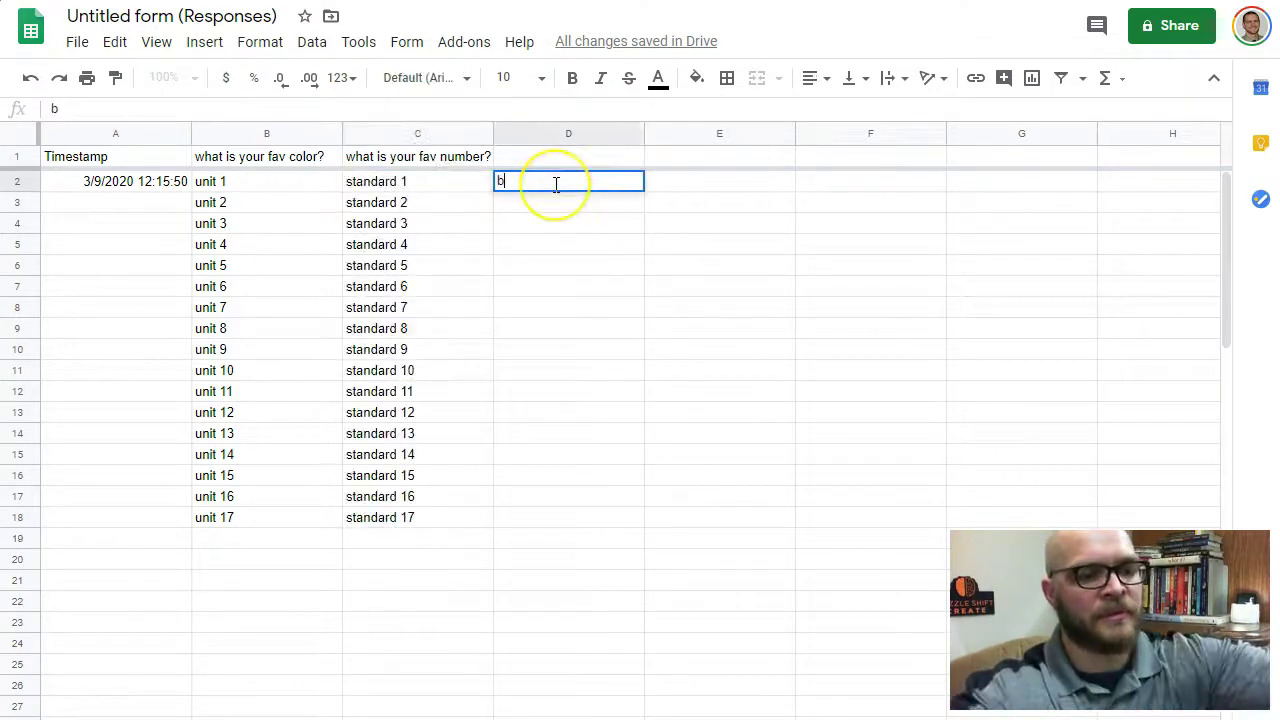
{"action": "type", "text": "enchmark1"}
{"action": "right_click", "coordinate": [572, 200]}
{"action": "left_click", "coordinate": [572, 196]}
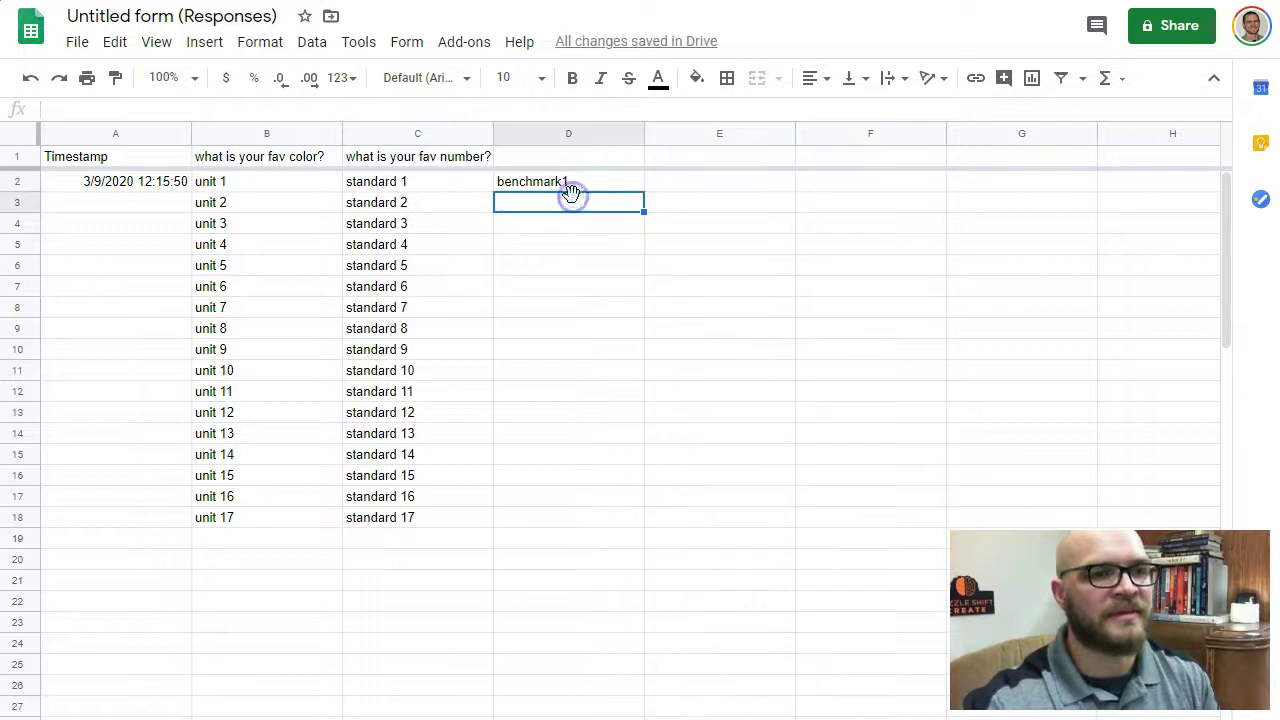
{"action": "left_click", "coordinate": [580, 188]}
{"action": "double_click", "coordinate": [641, 190]}
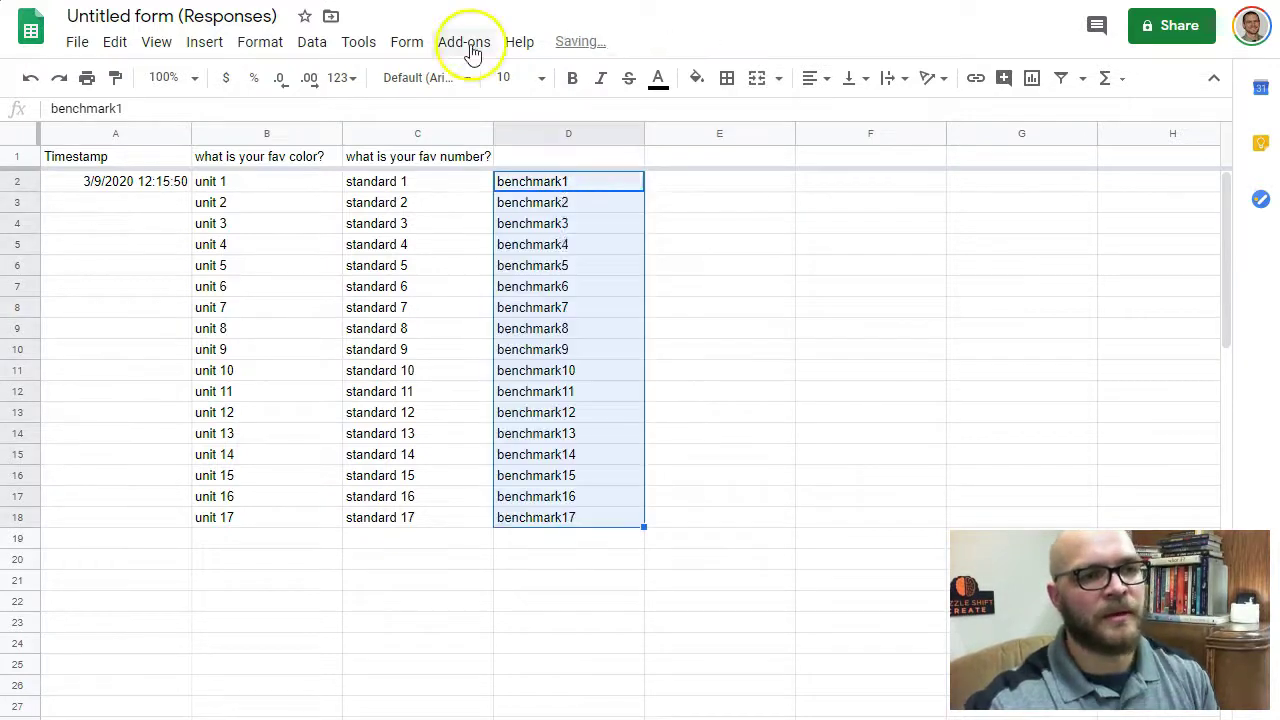
Step: Replace the headers in B1 and C1 with "unit" and "standard", and enter the header "benchmark" in D1
{"action": "left_click", "coordinate": [464, 45]}
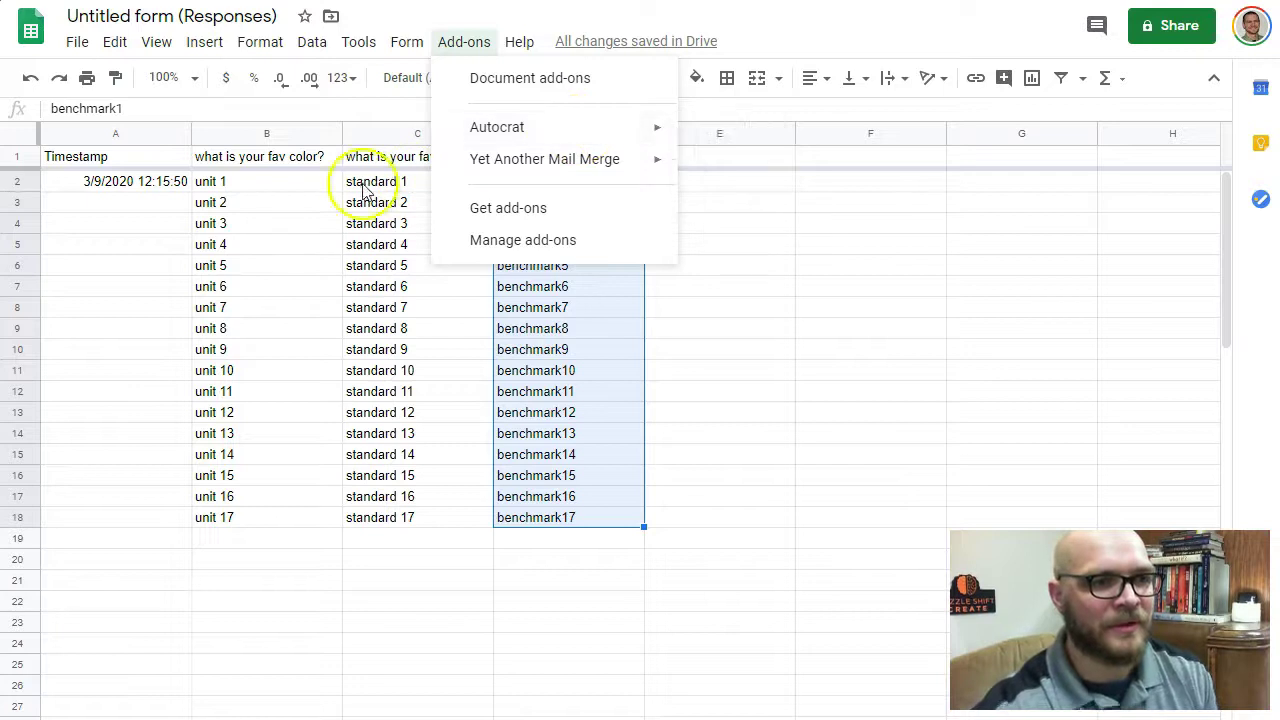
{"action": "left_click", "coordinate": [279, 185]}
{"action": "left_click", "coordinate": [266, 166]}
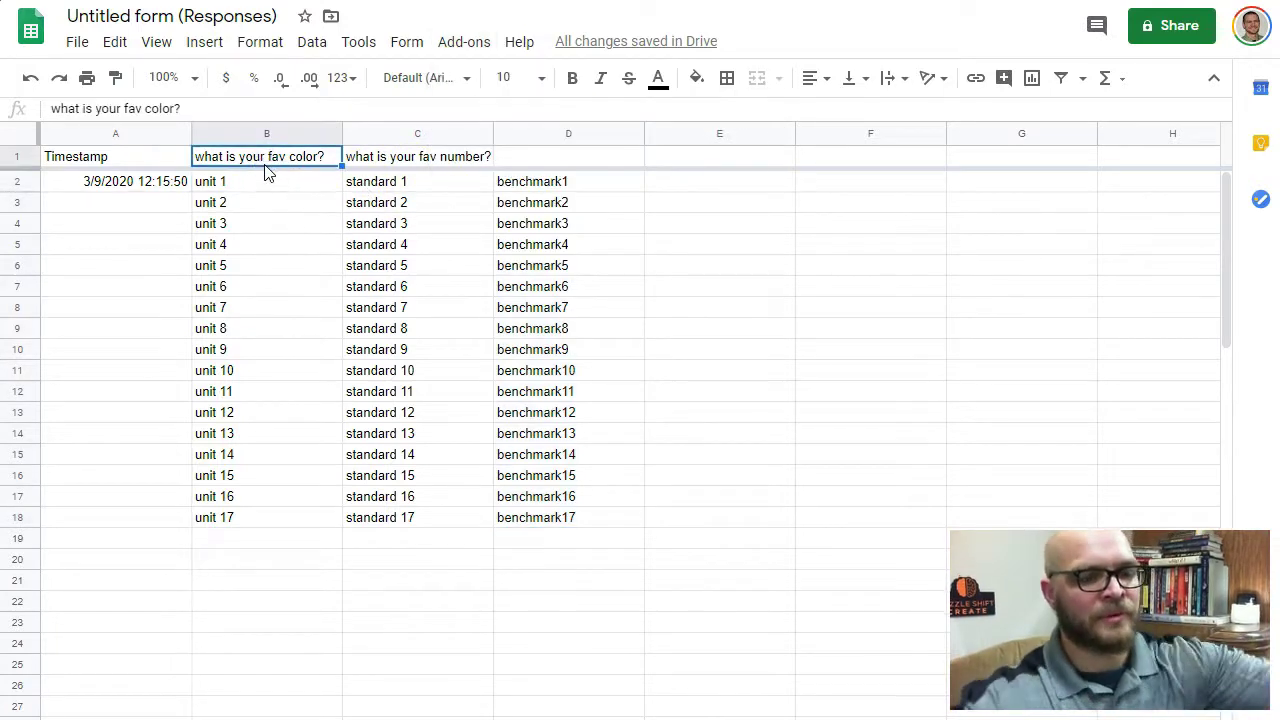
{"action": "type", "text": "unit"}
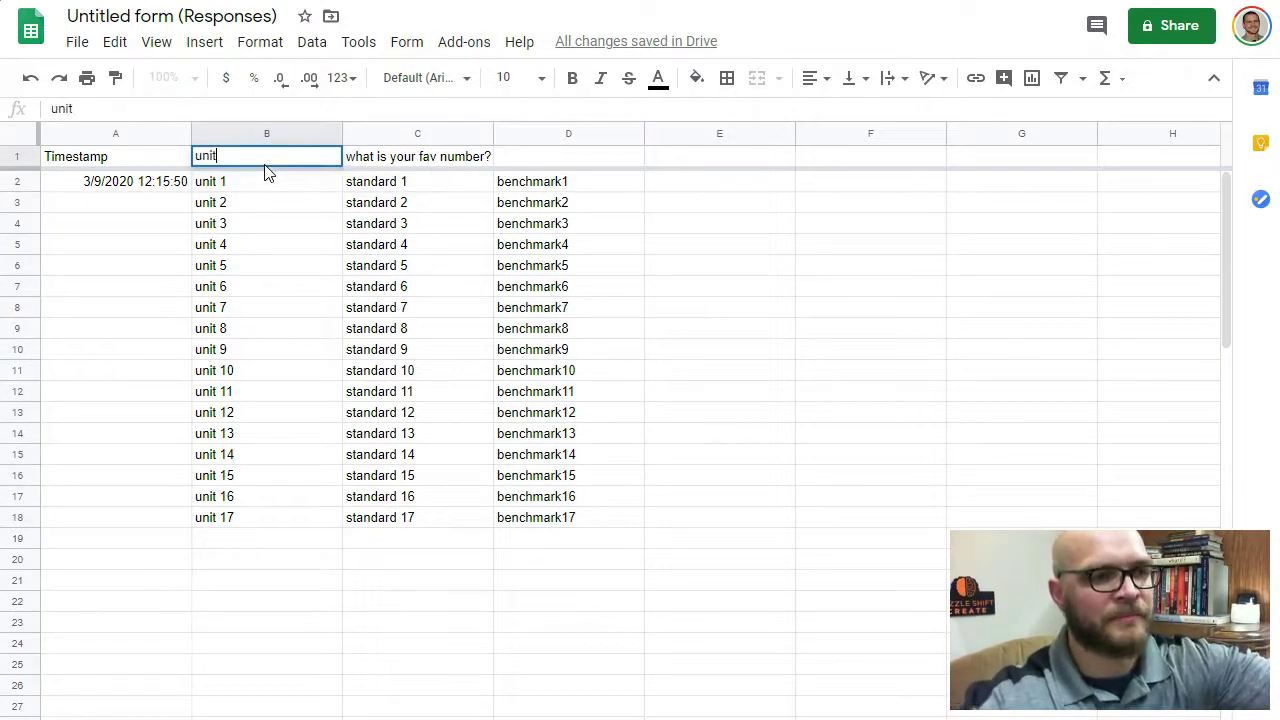
{"action": "left_click", "coordinate": [366, 160]}
{"action": "type", "text": "sta"}
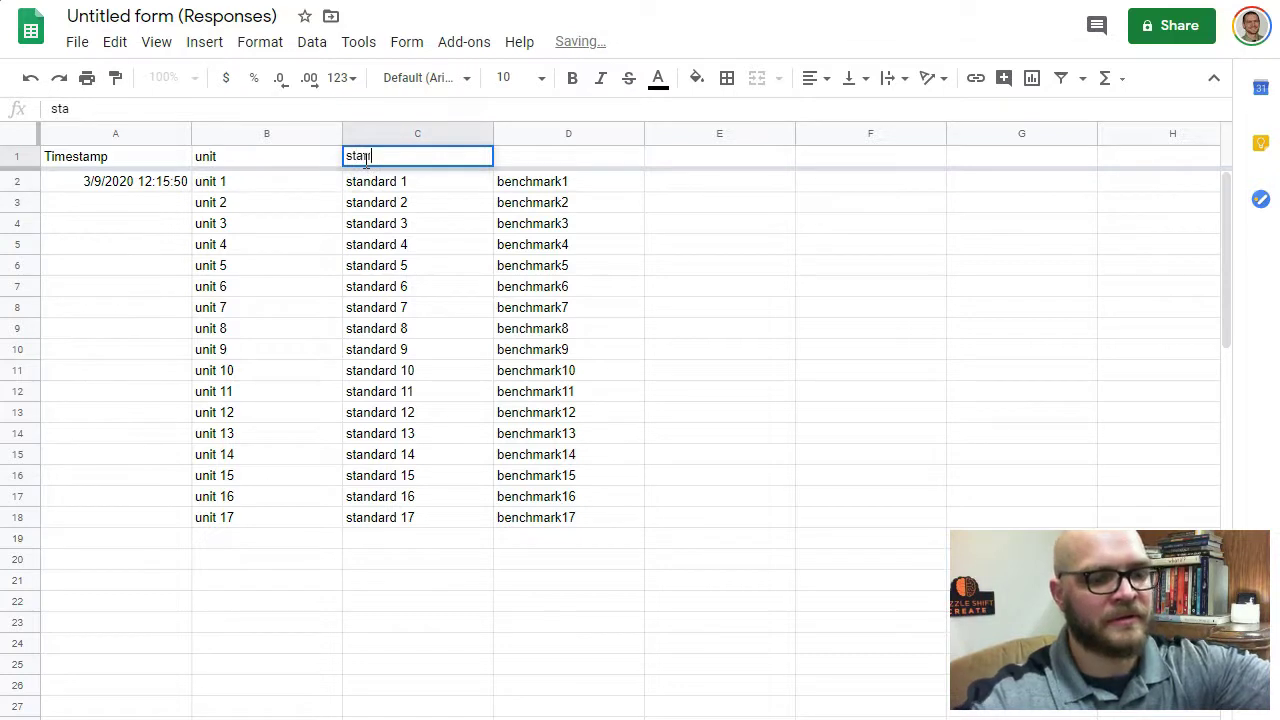
{"action": "type", "text": "ndard"}
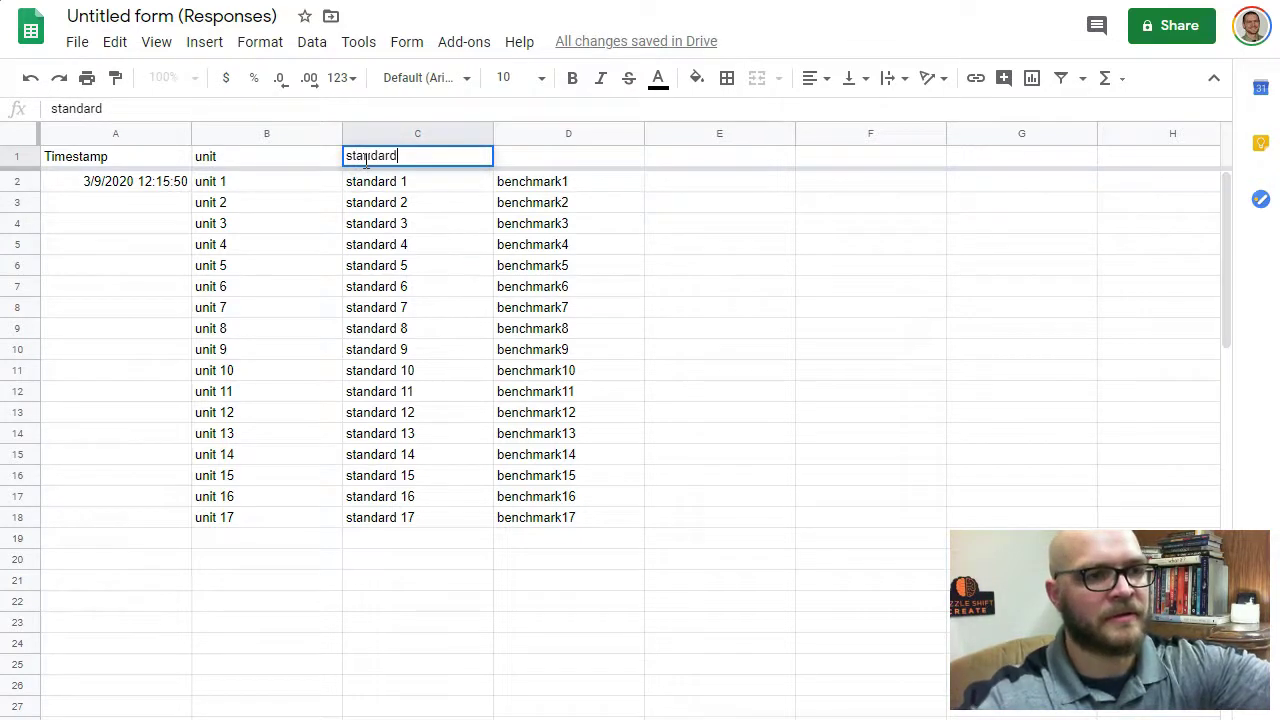
{"action": "left_click", "coordinate": [516, 157]}
{"action": "type", "text": "benchman"}
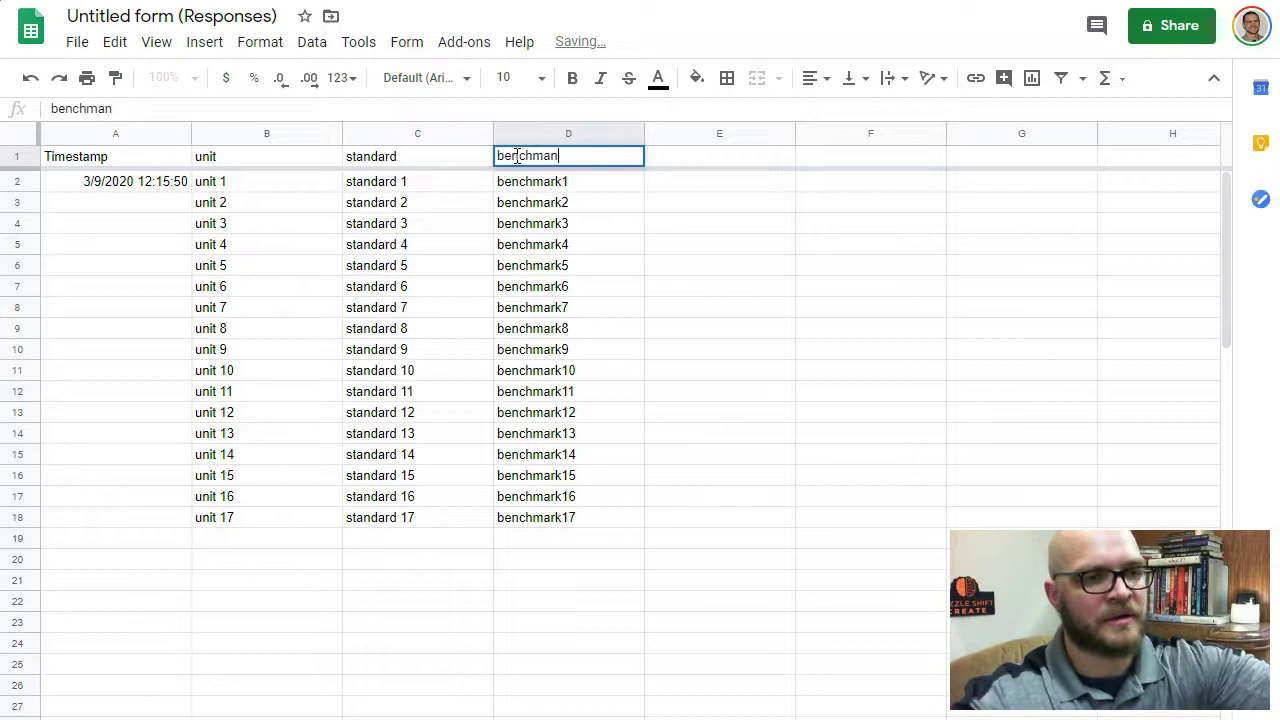
{"action": "type", "text": "t"}
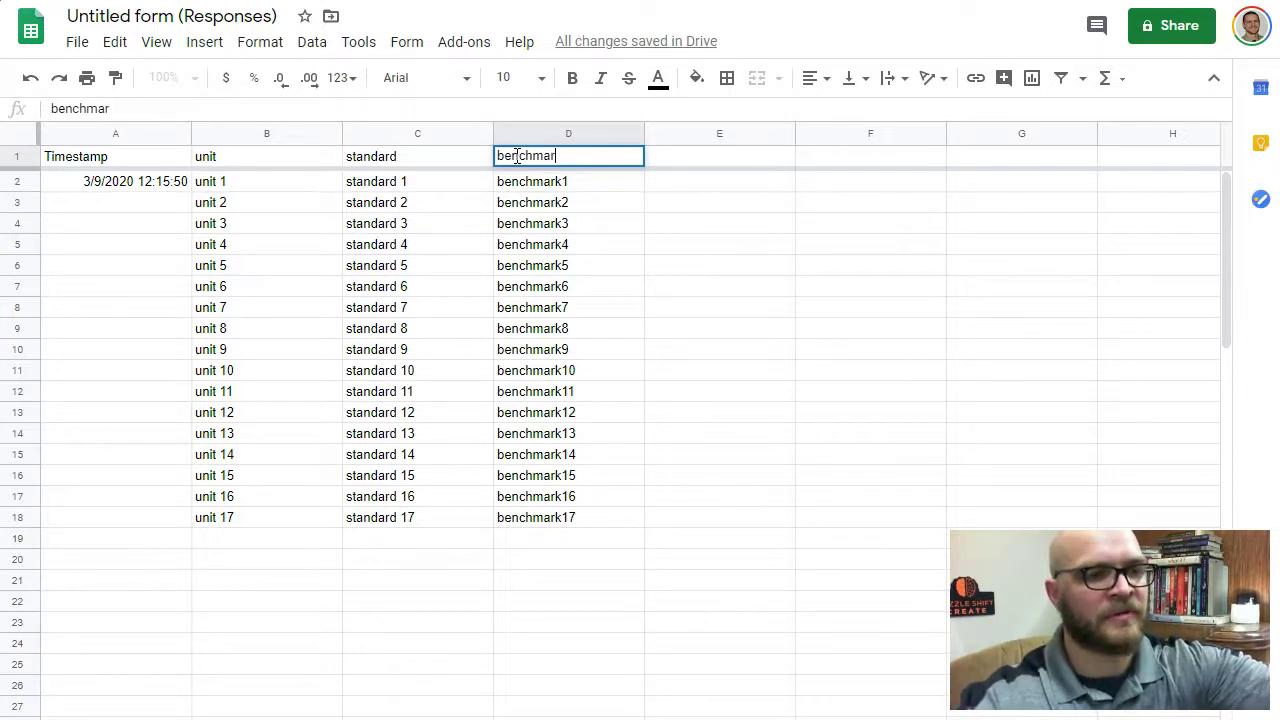
{"action": "left_click", "coordinate": [303, 251]}
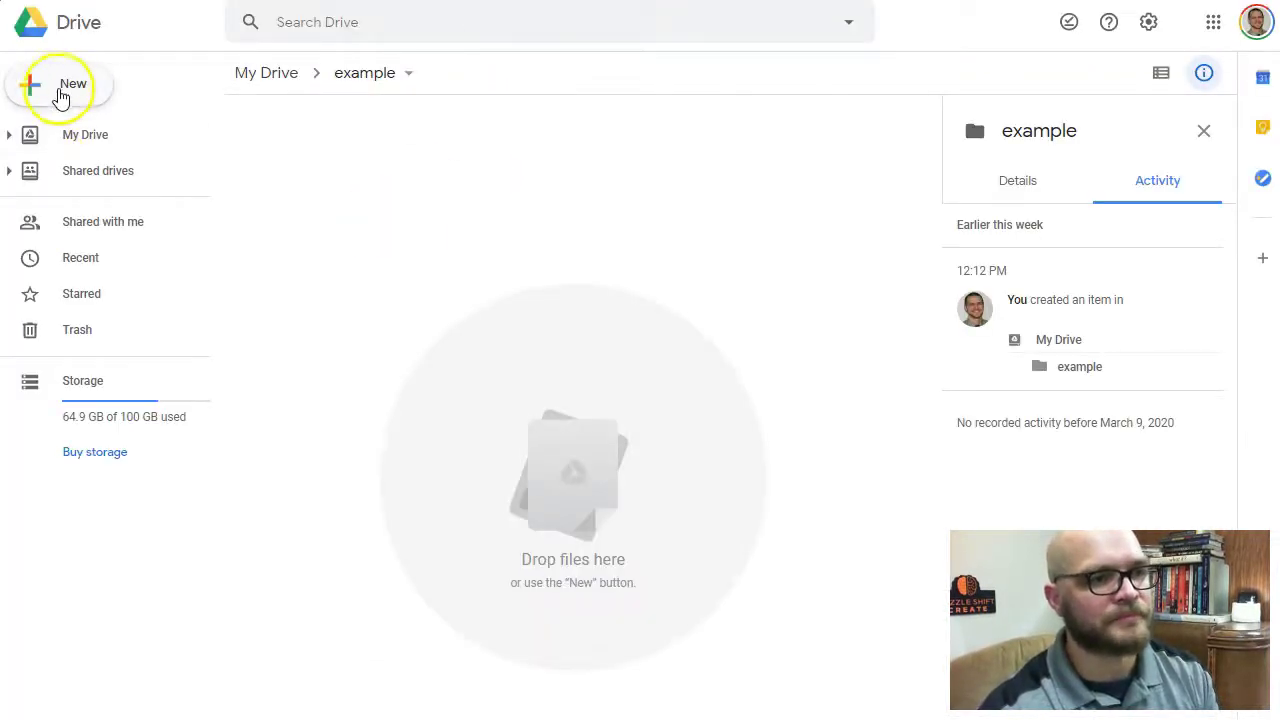
Step: In Google Drive's example folder, create a new Google Docs document and enter the merge tag <<unit>> at font size 60, leaving a blank line below
{"action": "left_click", "coordinate": [57, 90]}
{"action": "left_click", "coordinate": [96, 204]}
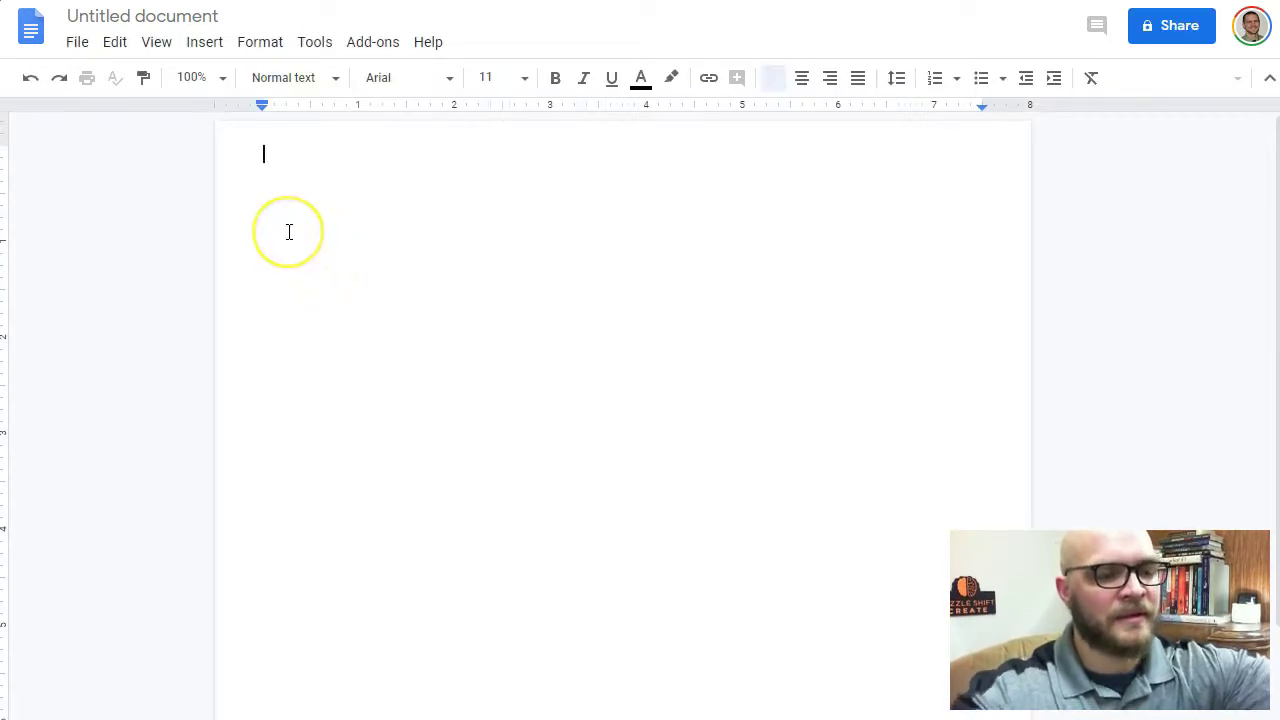
{"action": "left_click", "coordinate": [531, 80]}
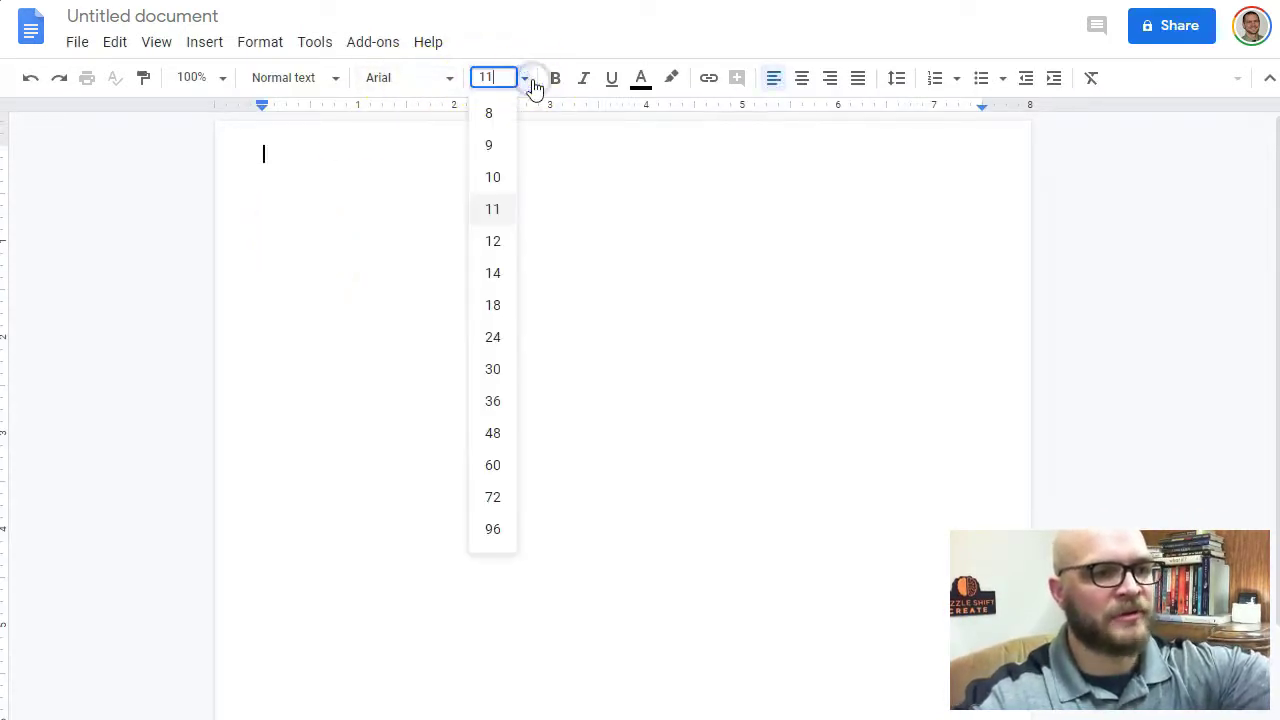
{"action": "left_click", "coordinate": [493, 465]}
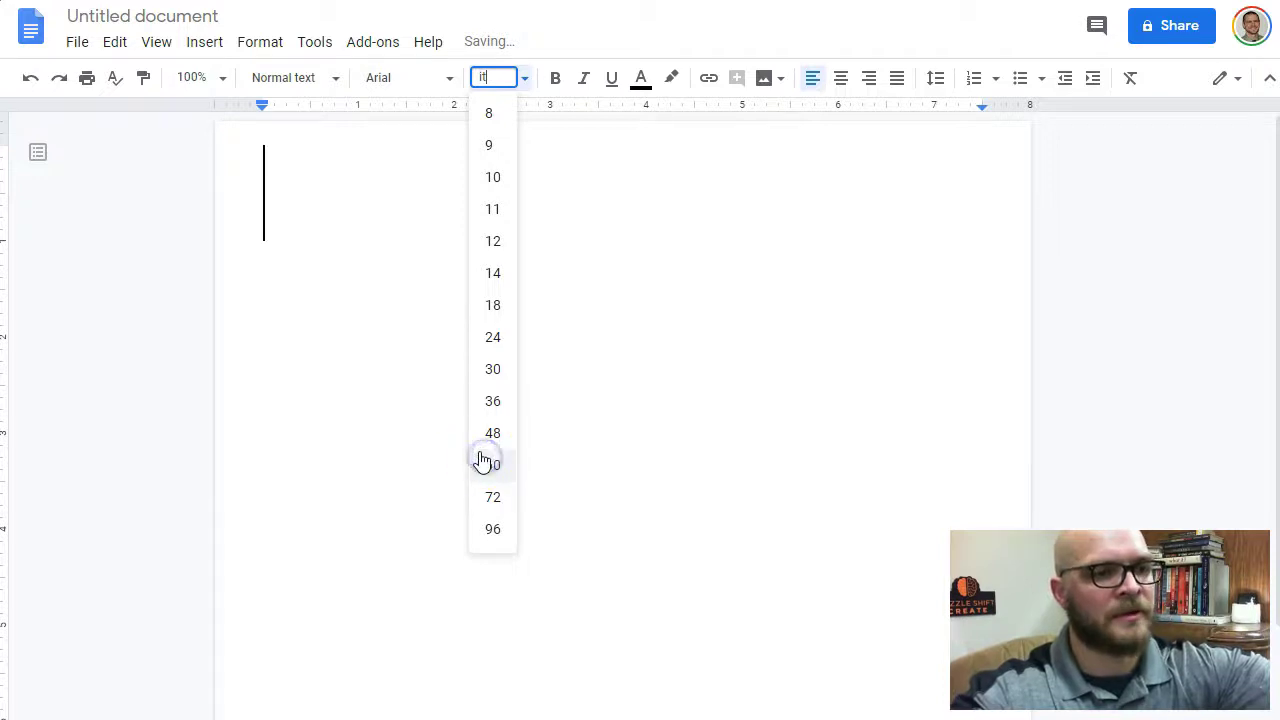
{"action": "left_click", "coordinate": [403, 349]}
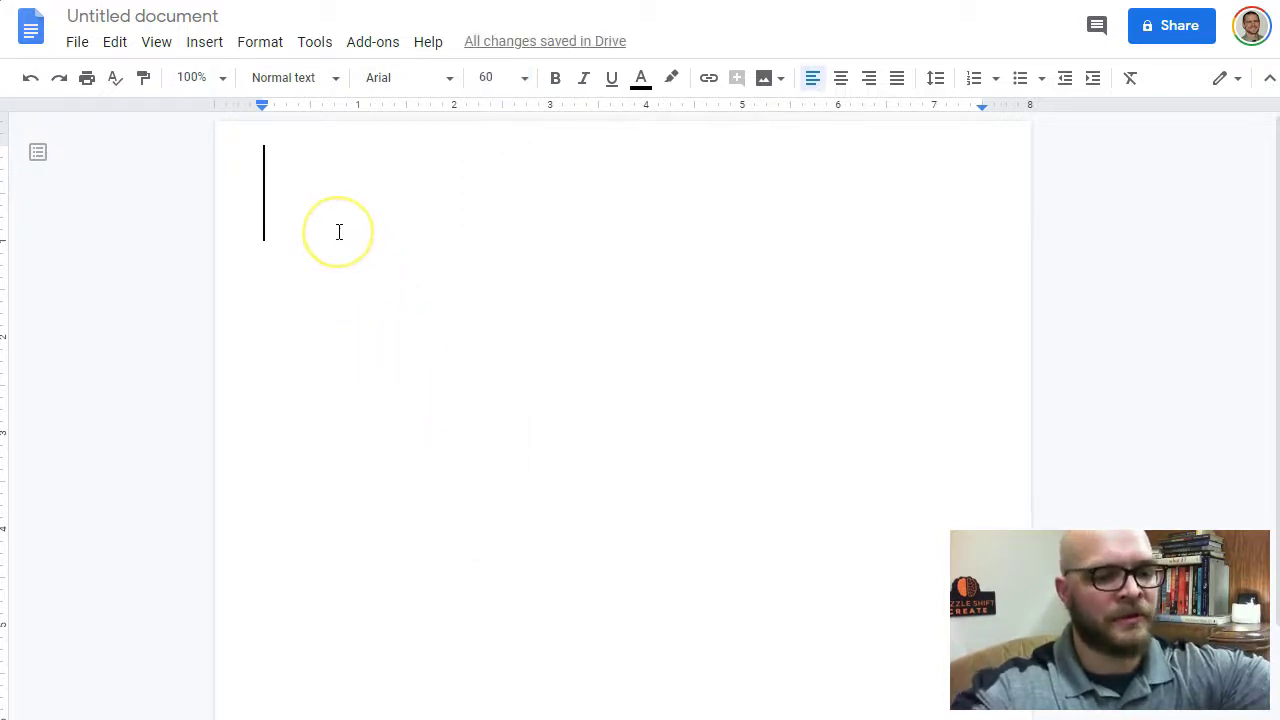
{"action": "triple_click", "coordinate": [339, 232]}
{"action": "type", "text": "<<"}
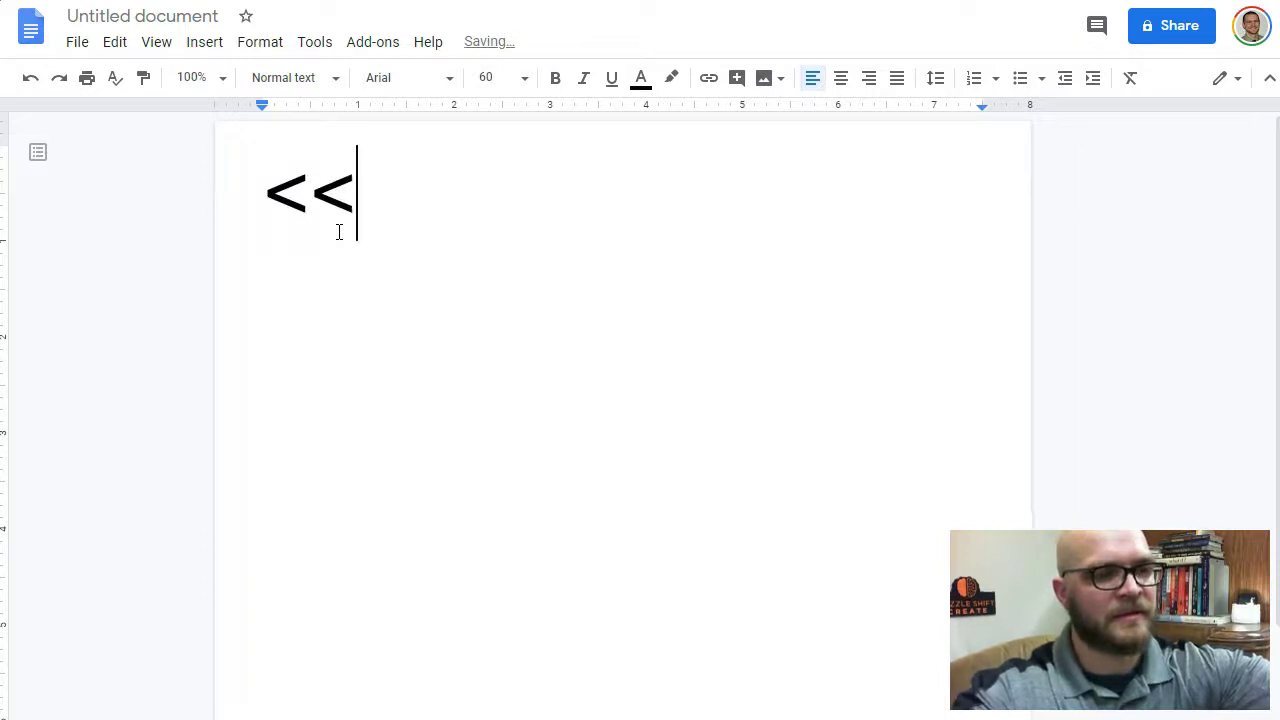
{"action": "type", "text": "unit"}
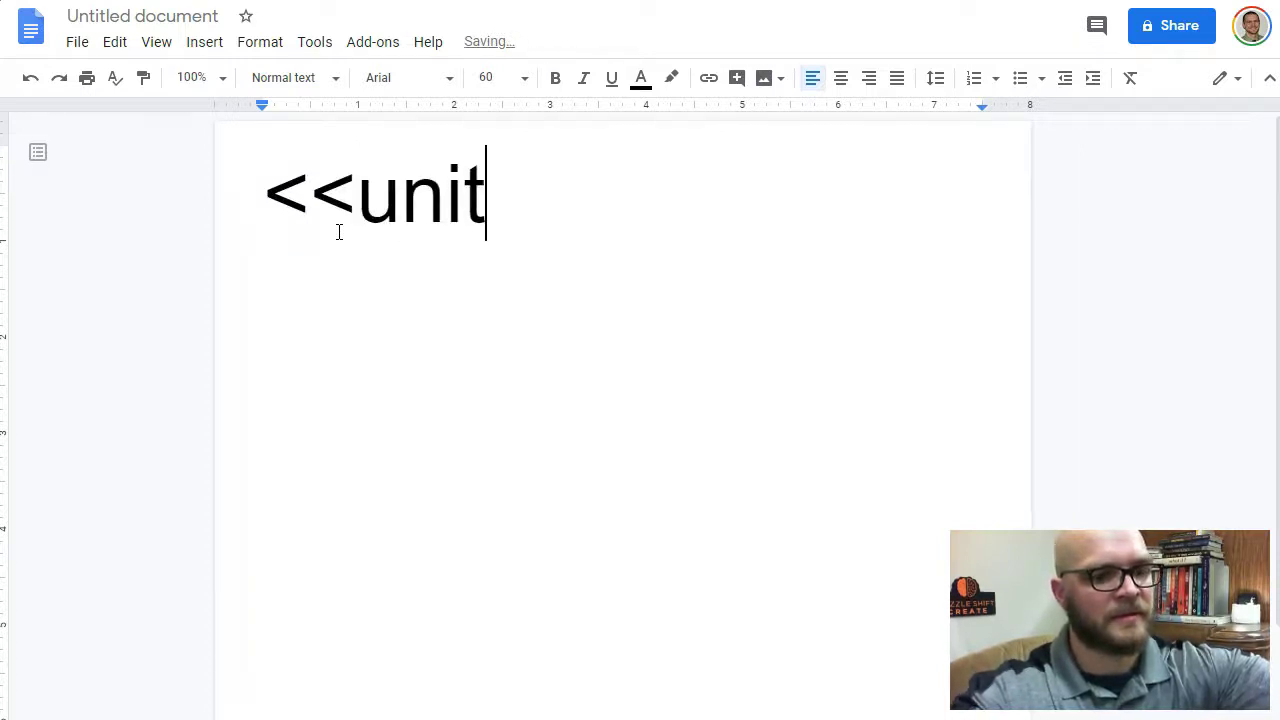
{"action": "type", "text": ">>"}
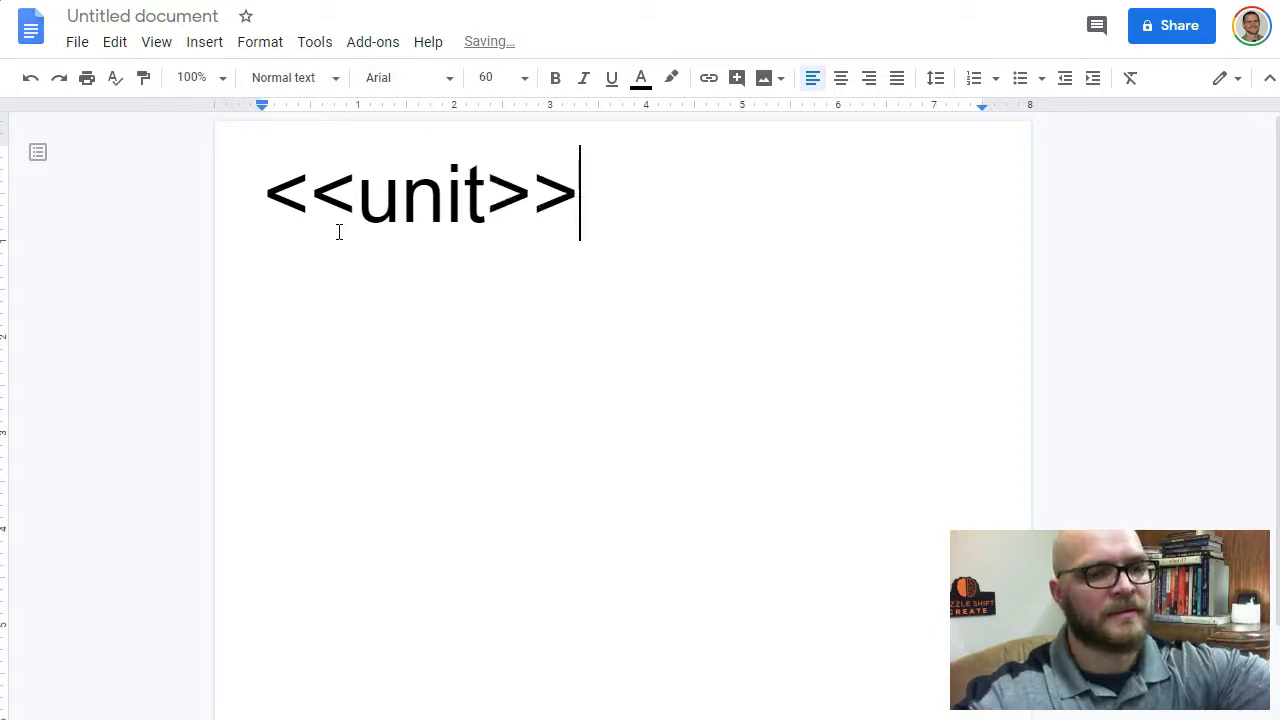
{"action": "key", "text": "Return"}
{"action": "key", "text": "Return"}
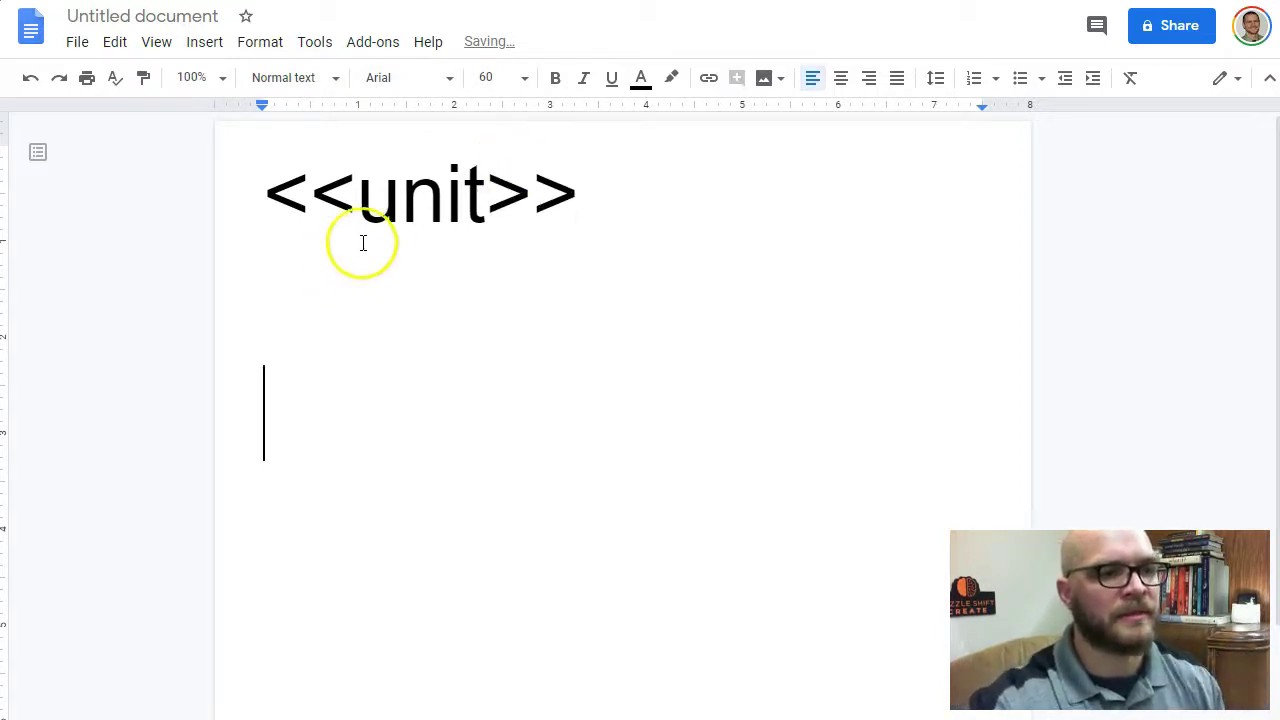
Step: Enter the merge tags <<standard>> and <<benchmark>> on separate lines below the unit tag at font size 24
{"action": "left_click", "coordinate": [524, 78]}
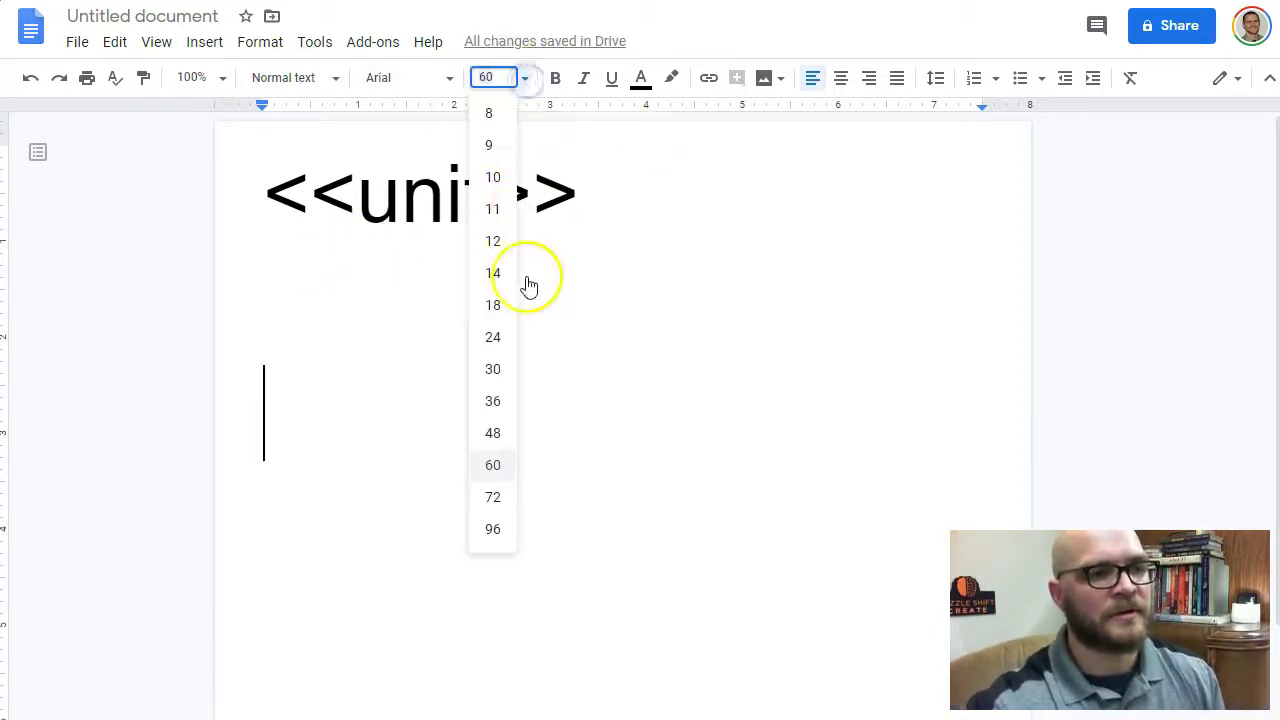
{"action": "left_click", "coordinate": [490, 337]}
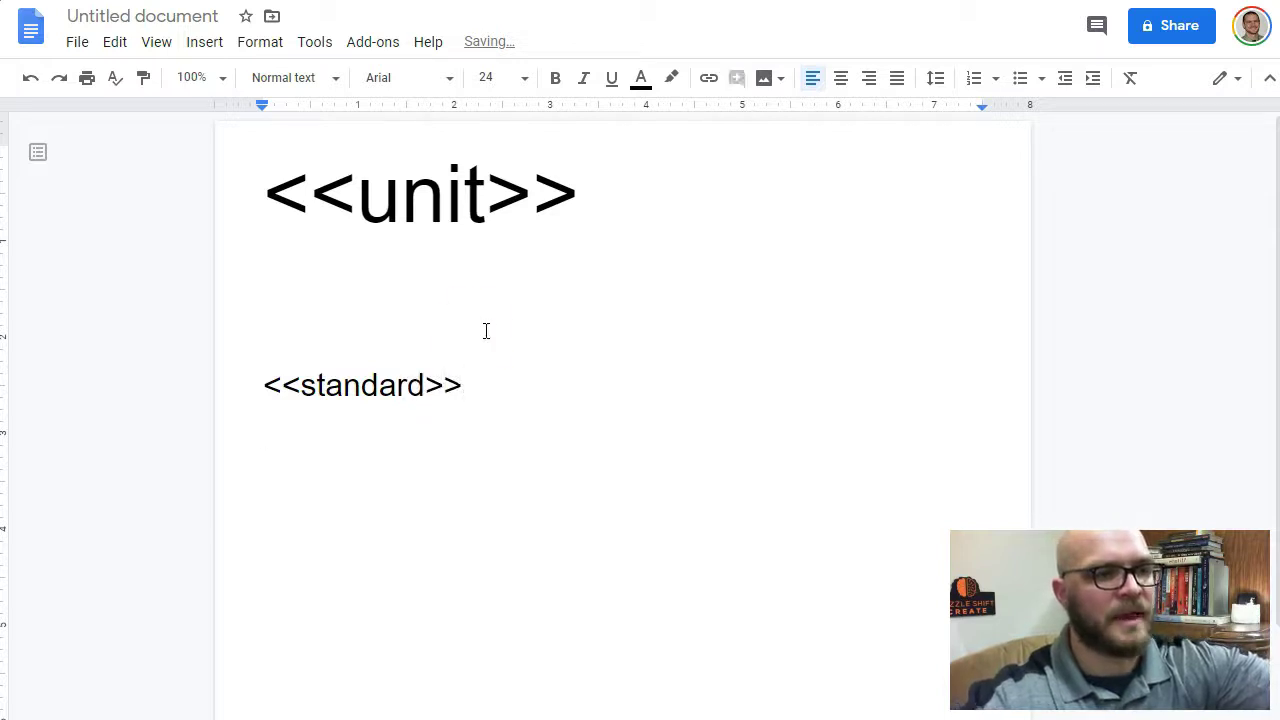
{"action": "left_click", "coordinate": [466, 330]}
{"action": "key", "text": "Return"}
{"action": "type", "text": "<<benchmark>>"}
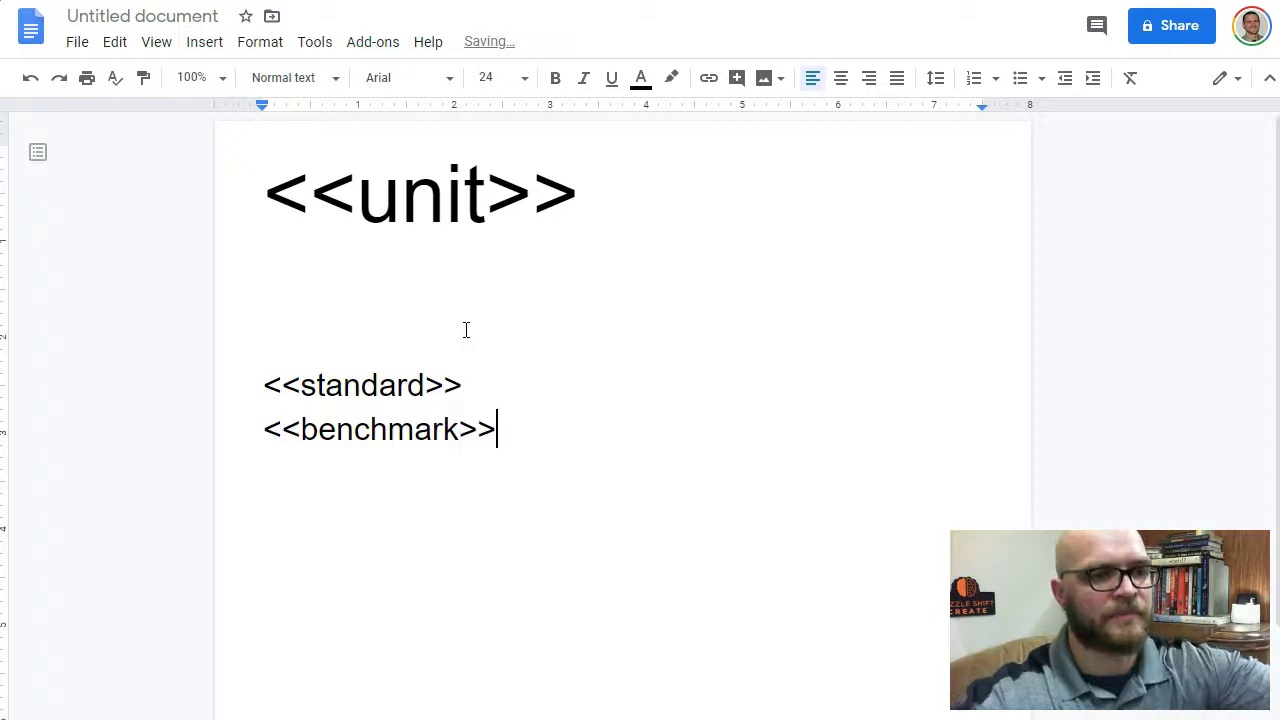
Step: Color the <<benchmark>> line red and underline it
{"action": "double_click", "coordinate": [421, 429]}
{"action": "left_click", "coordinate": [425, 430]}
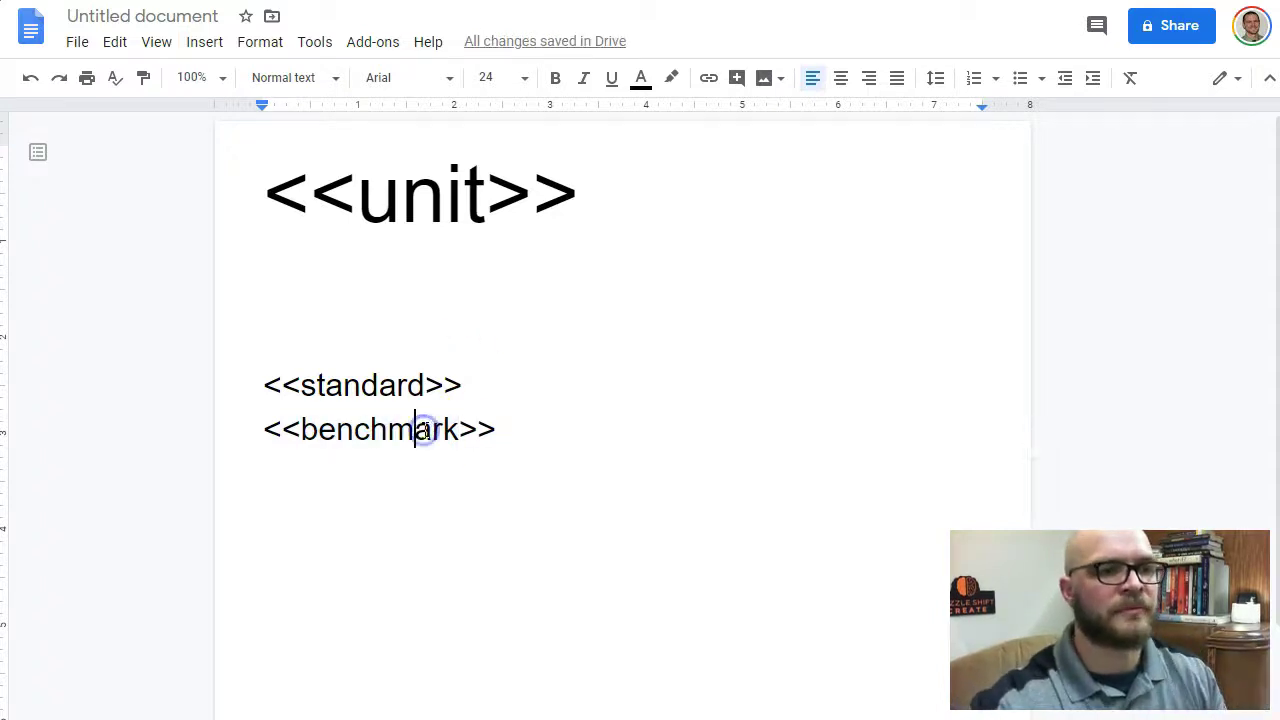
{"action": "triple_click", "coordinate": [425, 430]}
{"action": "left_click", "coordinate": [641, 78]}
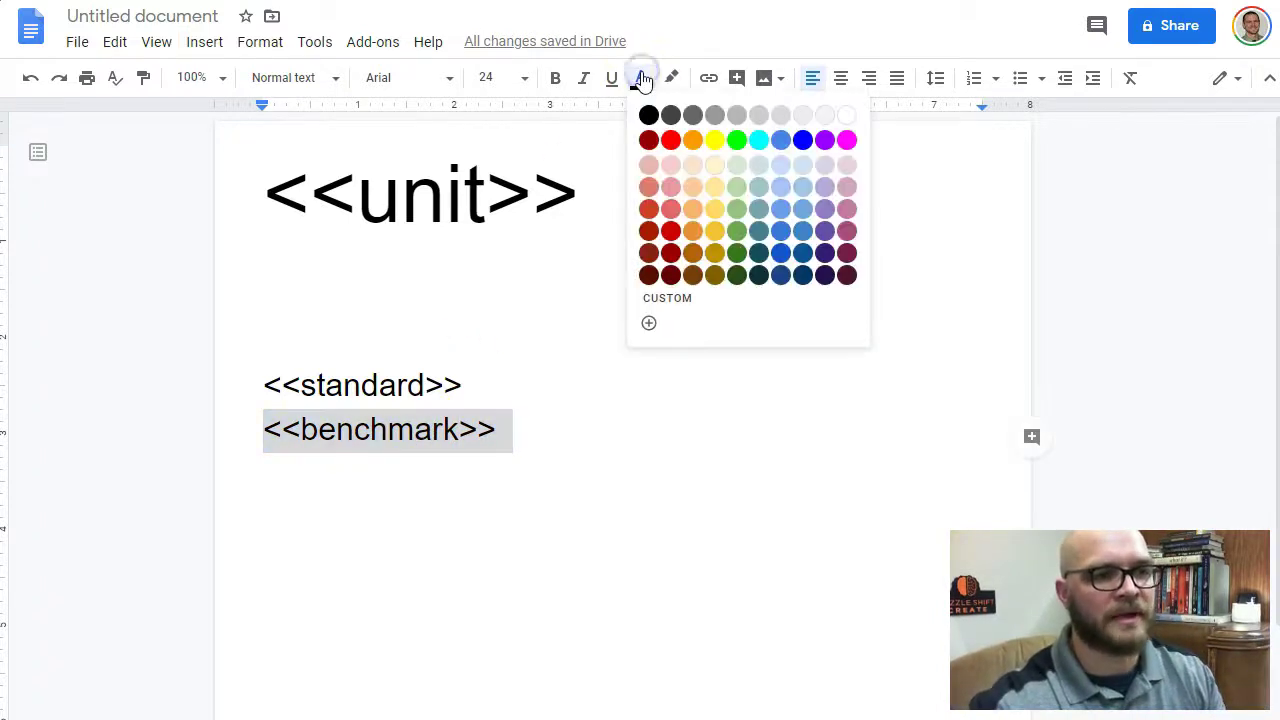
{"action": "left_click", "coordinate": [670, 140]}
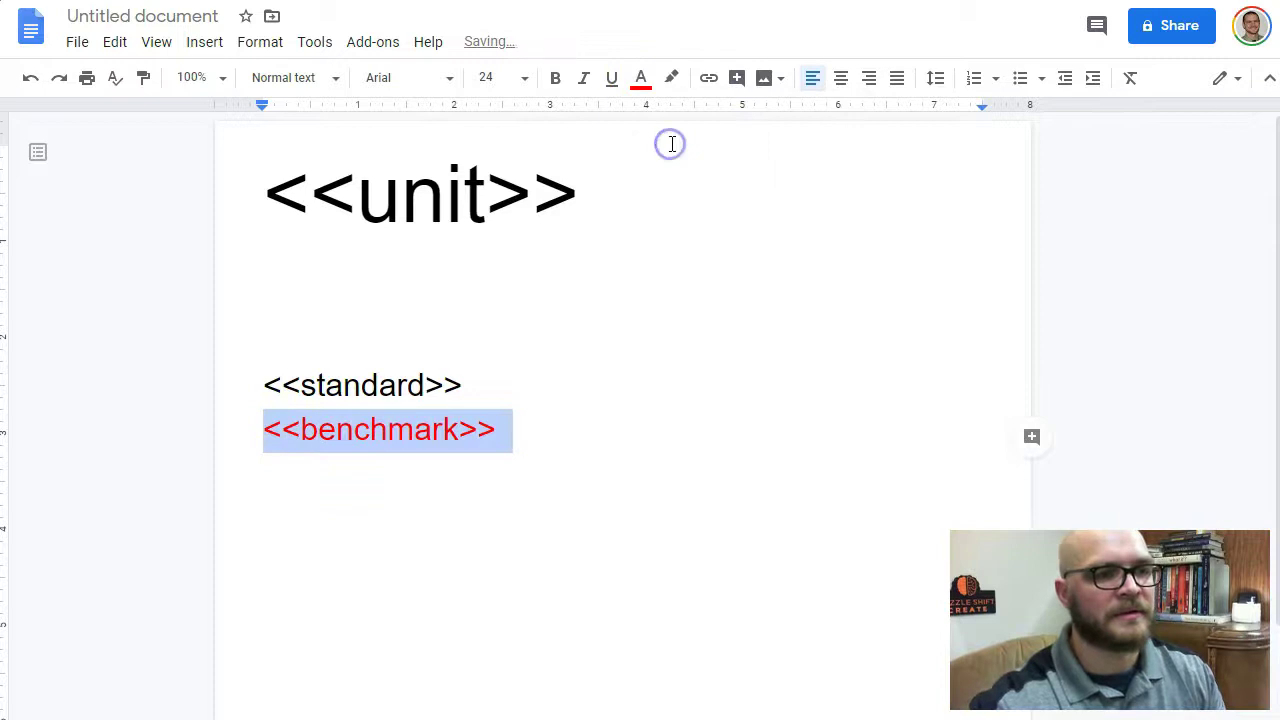
{"action": "left_click", "coordinate": [611, 78]}
{"action": "left_click", "coordinate": [473, 280]}
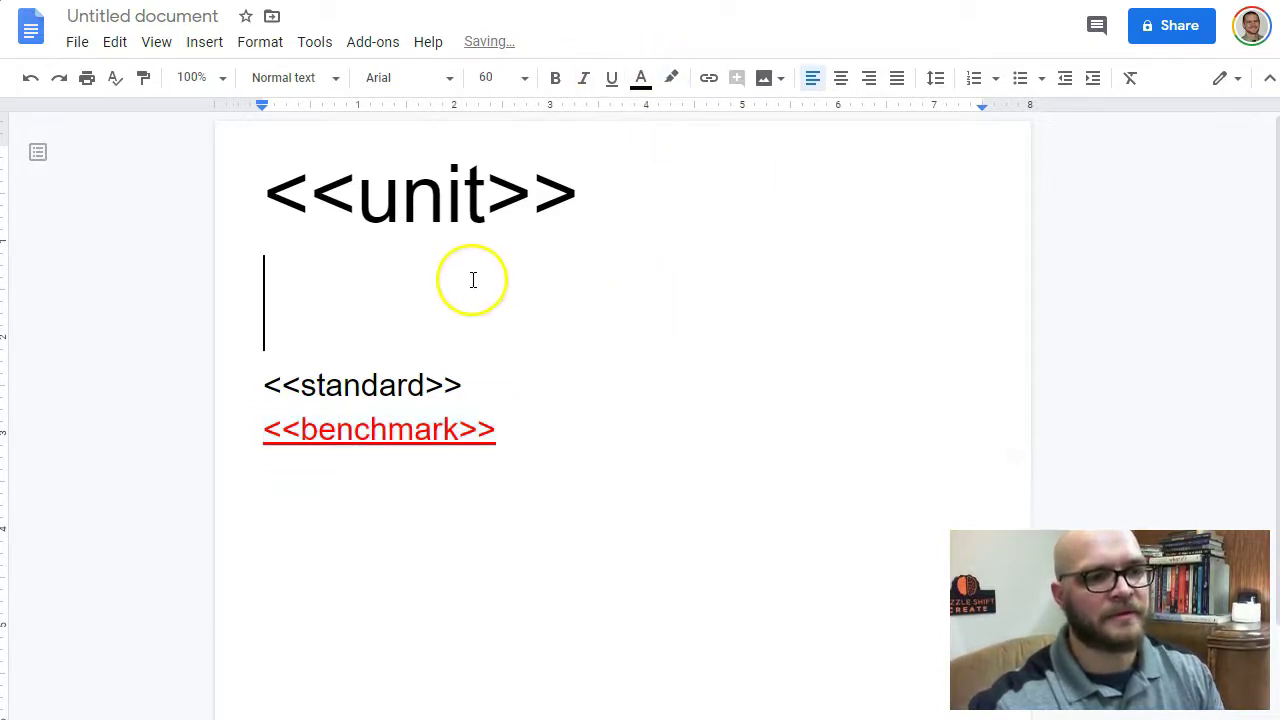
Step: Rename the document as "template"
{"action": "left_click", "coordinate": [120, 18]}
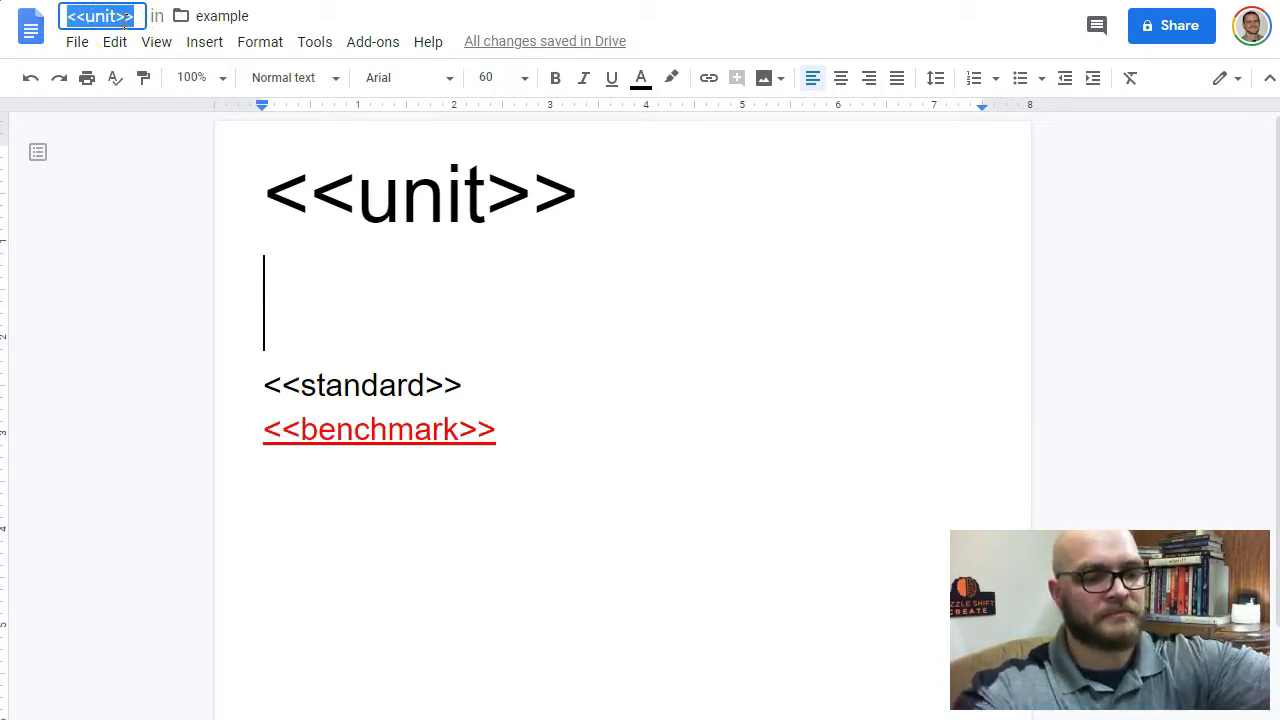
{"action": "type", "text": "tep"}
{"action": "key", "text": "BackSpace"}
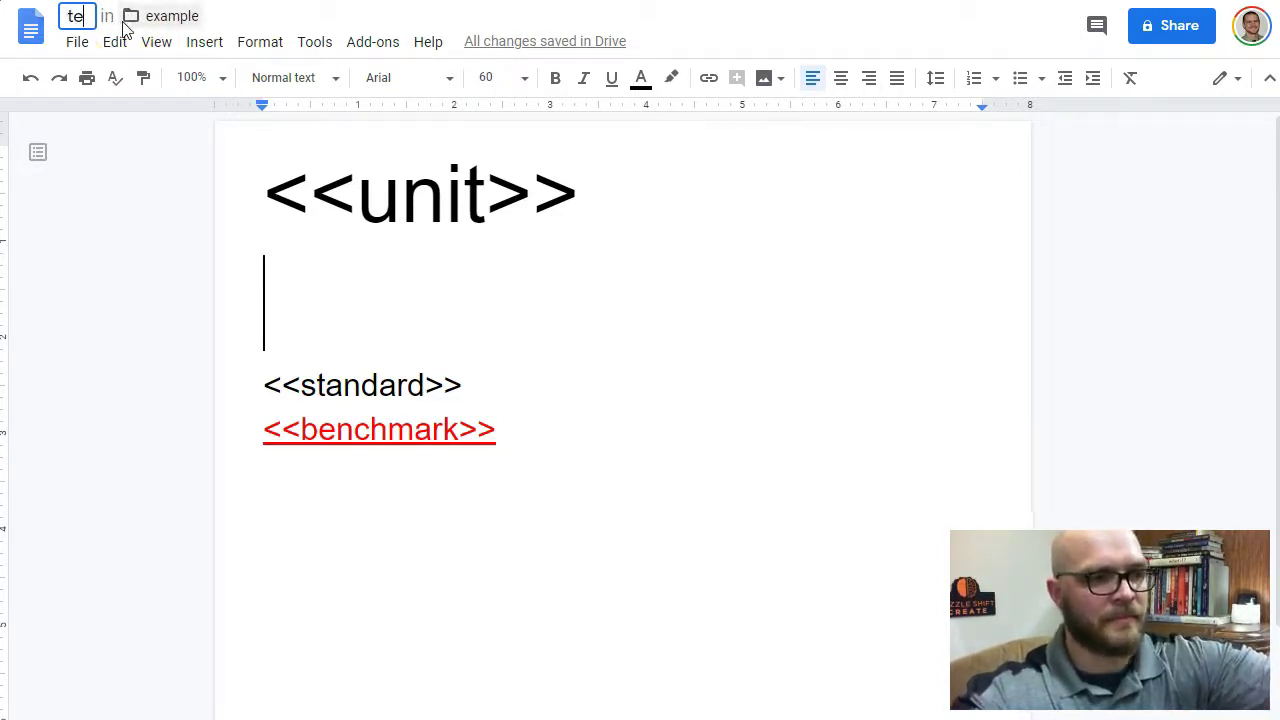
{"action": "type", "text": ",[;ate"}
{"action": "key", "text": "BackSpace"}
{"action": "key", "text": "BackSpace"}
{"action": "key", "text": "BackSpace"}
{"action": "key", "text": "BackSpace"}
{"action": "key", "text": "BackSpace"}
{"action": "key", "text": "BackSpace"}
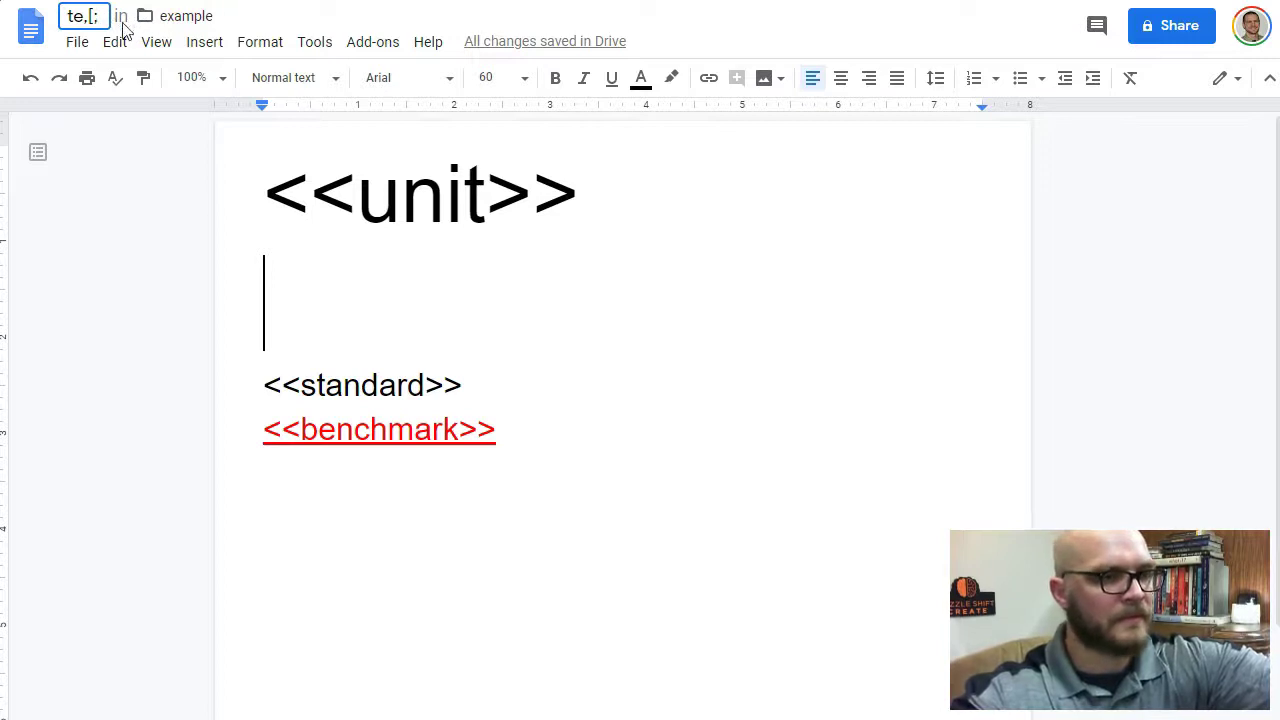
{"action": "type", "text": "mplate"}
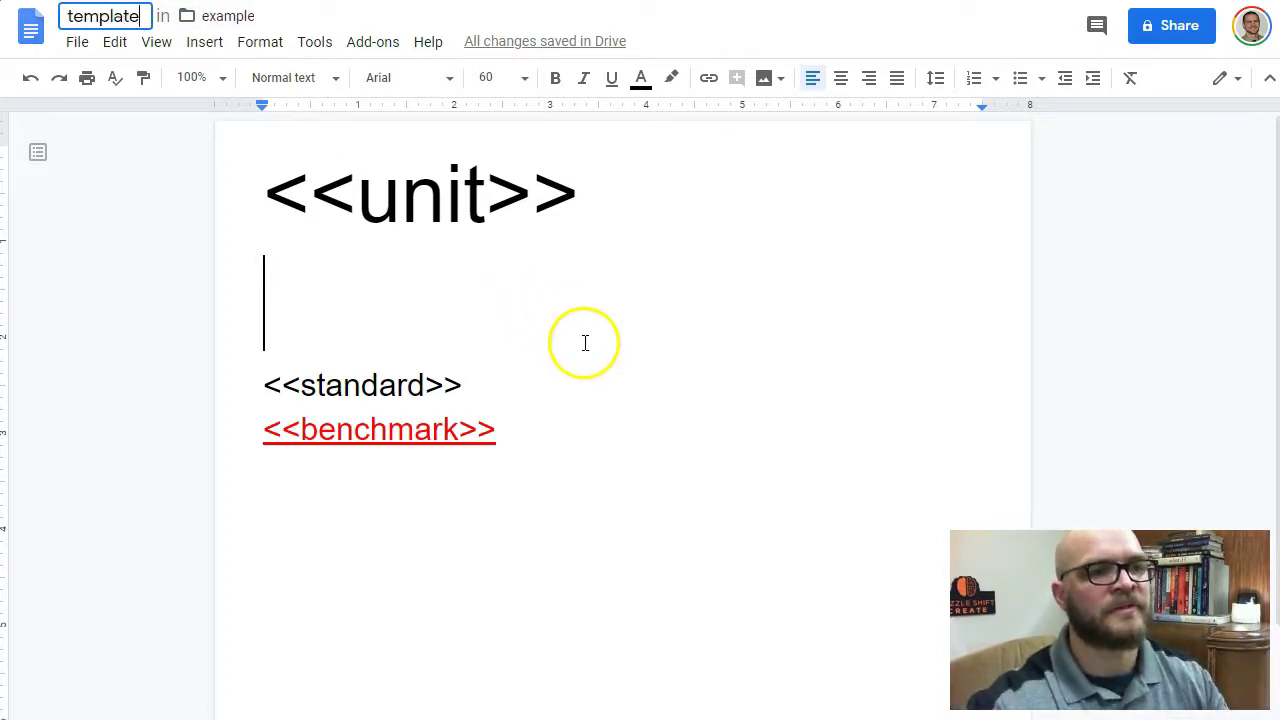
{"action": "key", "text": "Return"}
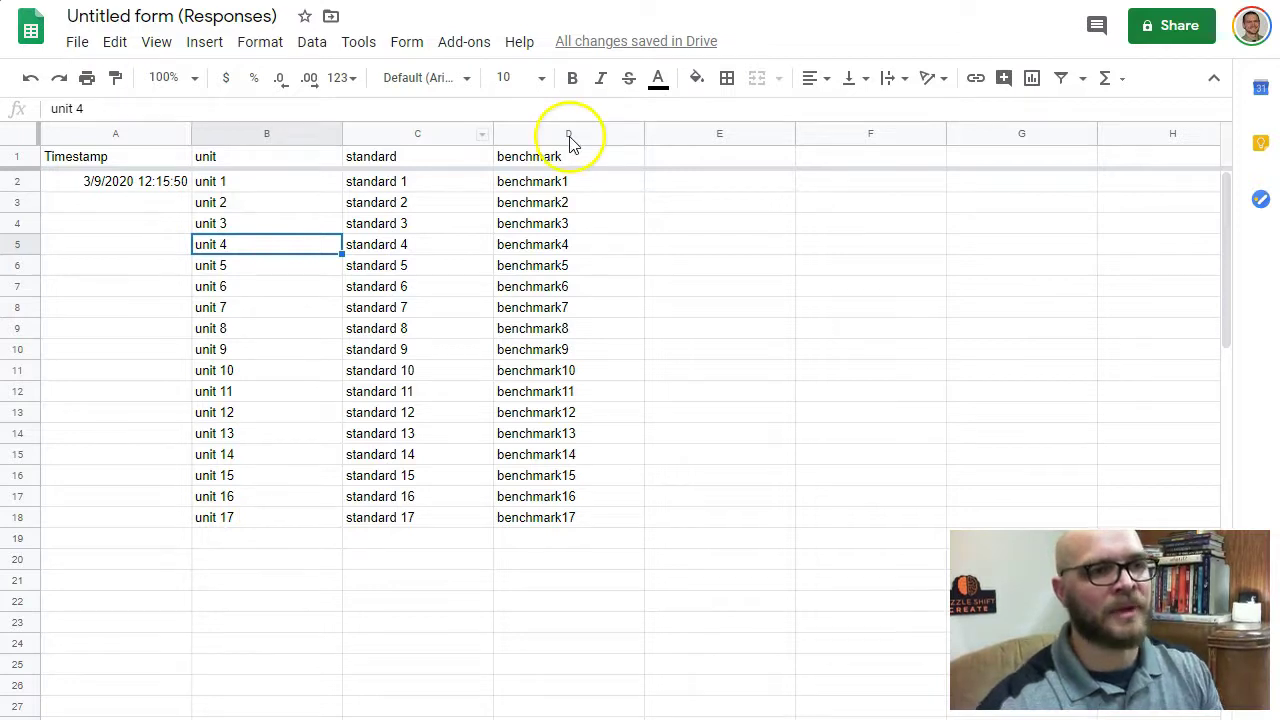
Step: In the responses spreadsheet, launch Autocrat, create a new merge job named "unit packet" and continue to its template stage
{"action": "left_click", "coordinate": [460, 45]}
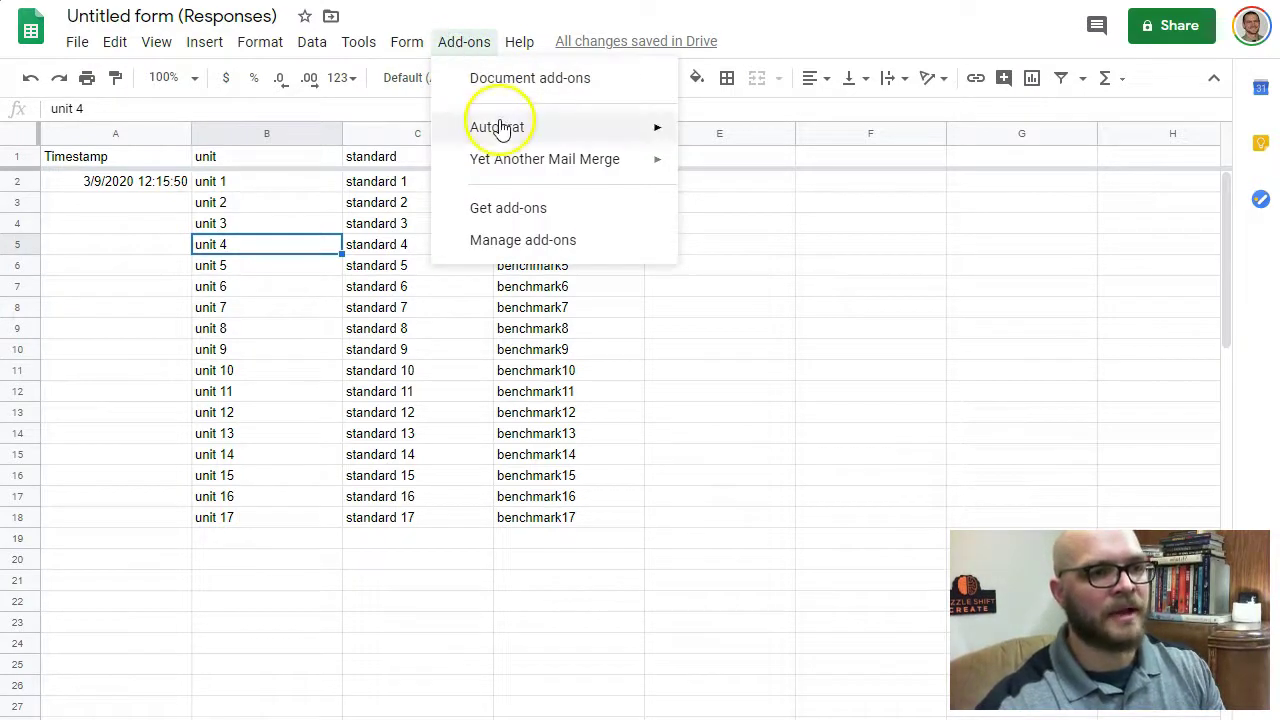
{"action": "mouse_move", "coordinate": [517, 130]}
{"action": "left_click", "coordinate": [698, 133]}
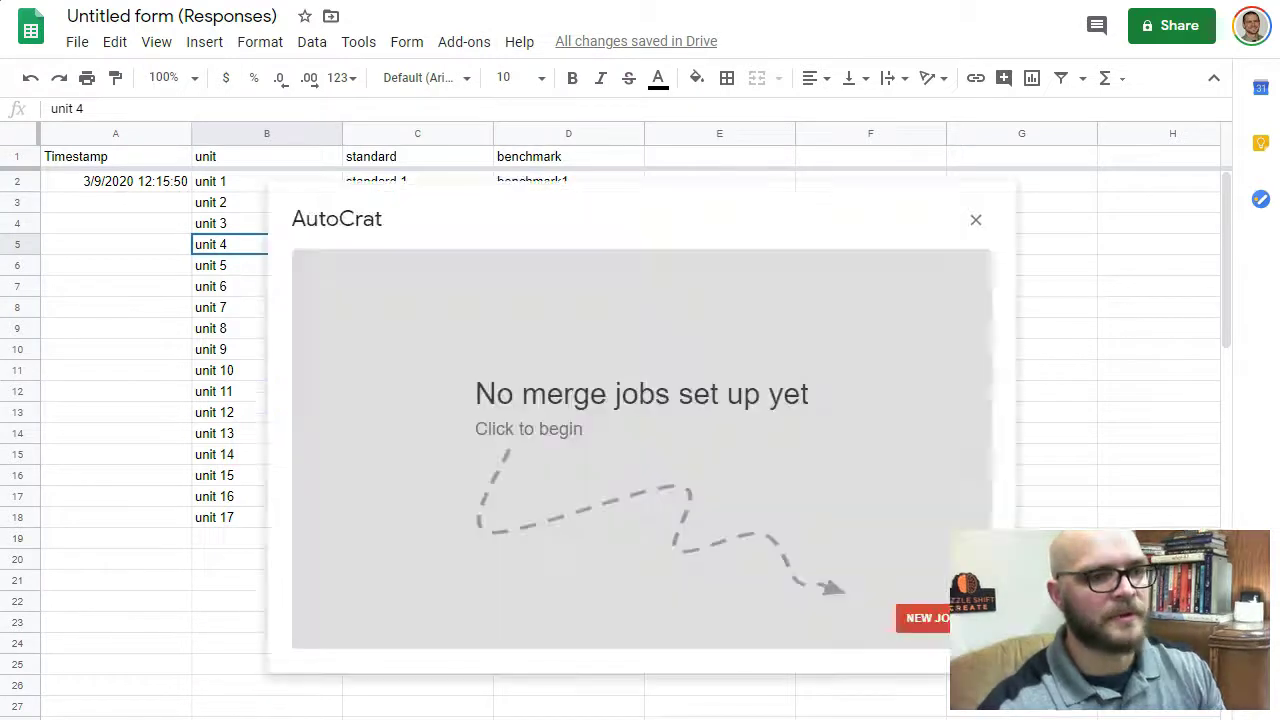
{"action": "left_click", "coordinate": [928, 621]}
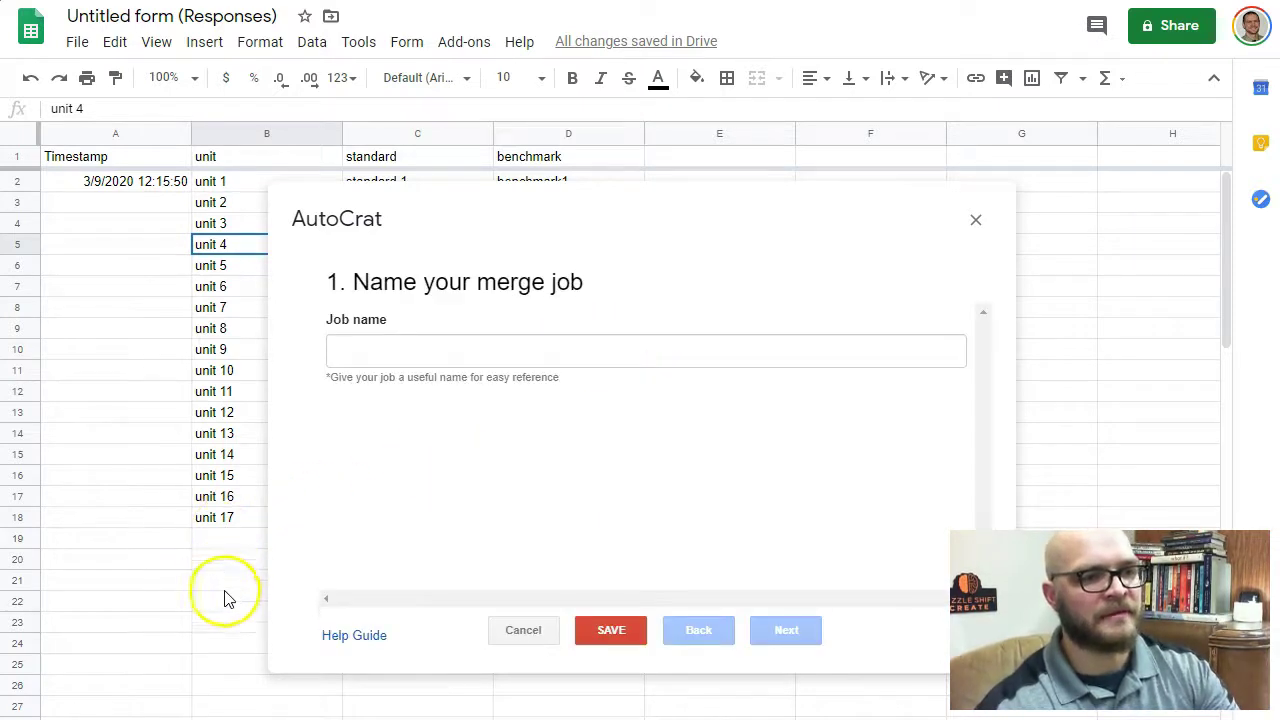
{"action": "left_click", "coordinate": [389, 348]}
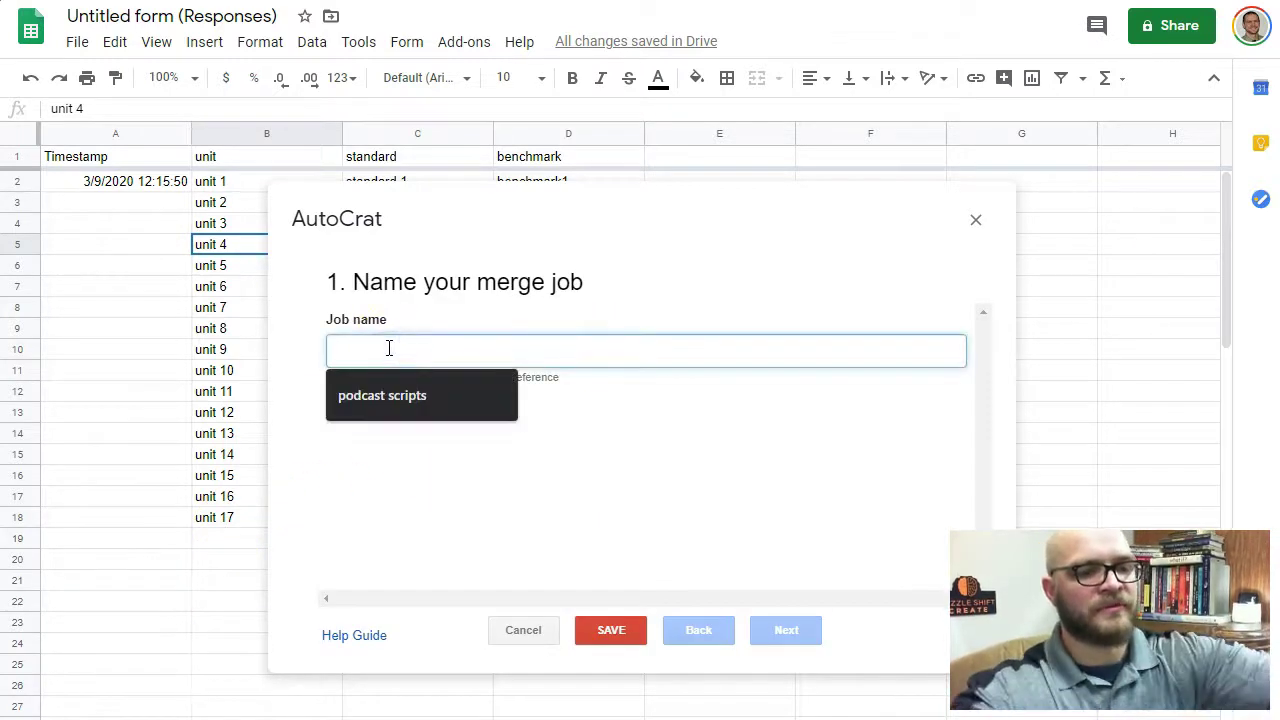
{"action": "type", "text": "unit packe"}
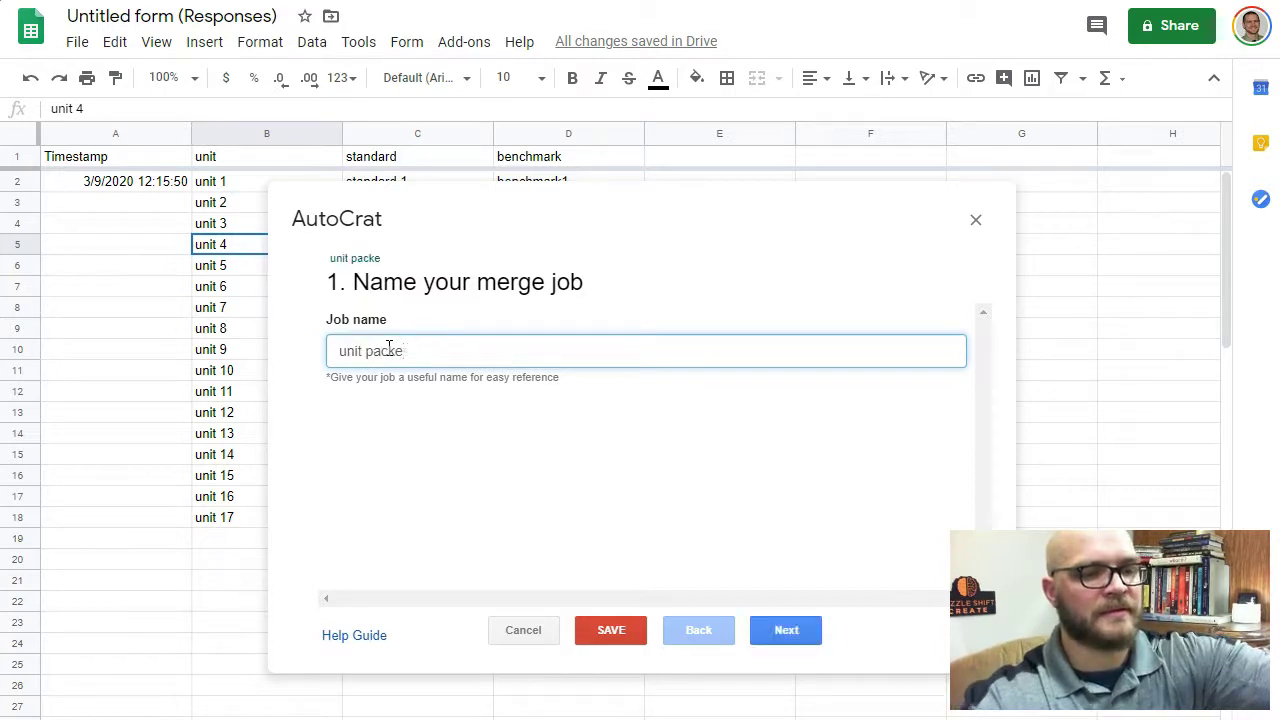
{"action": "type", "text": "t"}
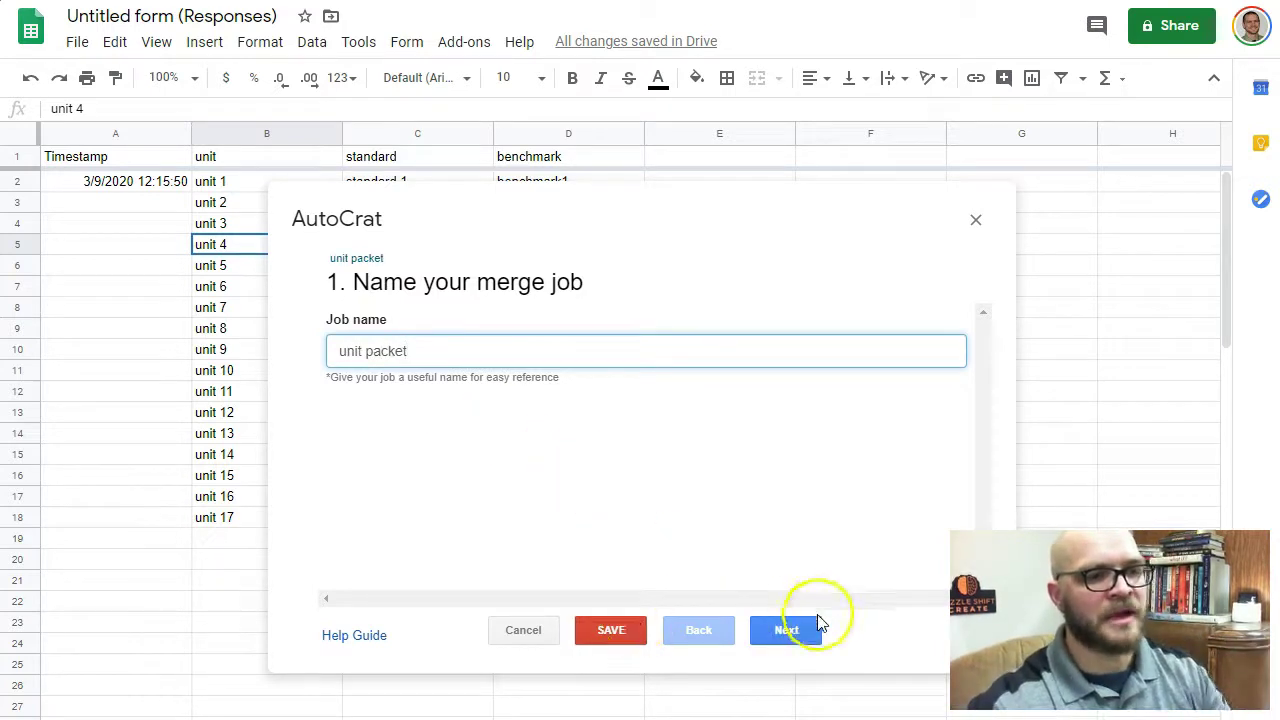
{"action": "left_click", "coordinate": [786, 630]}
Step: Choose the Docs file "template" from Drive as the merge job's template and continue to the data mapping stage
{"action": "left_click", "coordinate": [390, 355]}
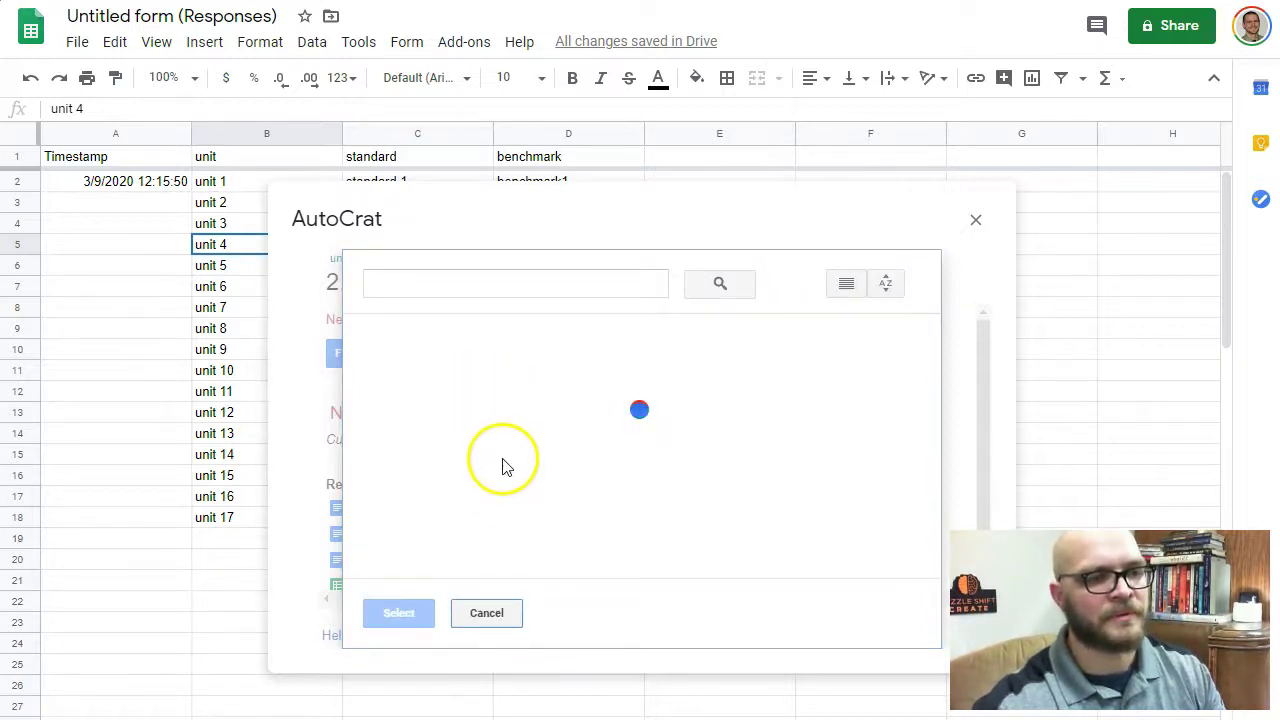
{"action": "left_click", "coordinate": [601, 477]}
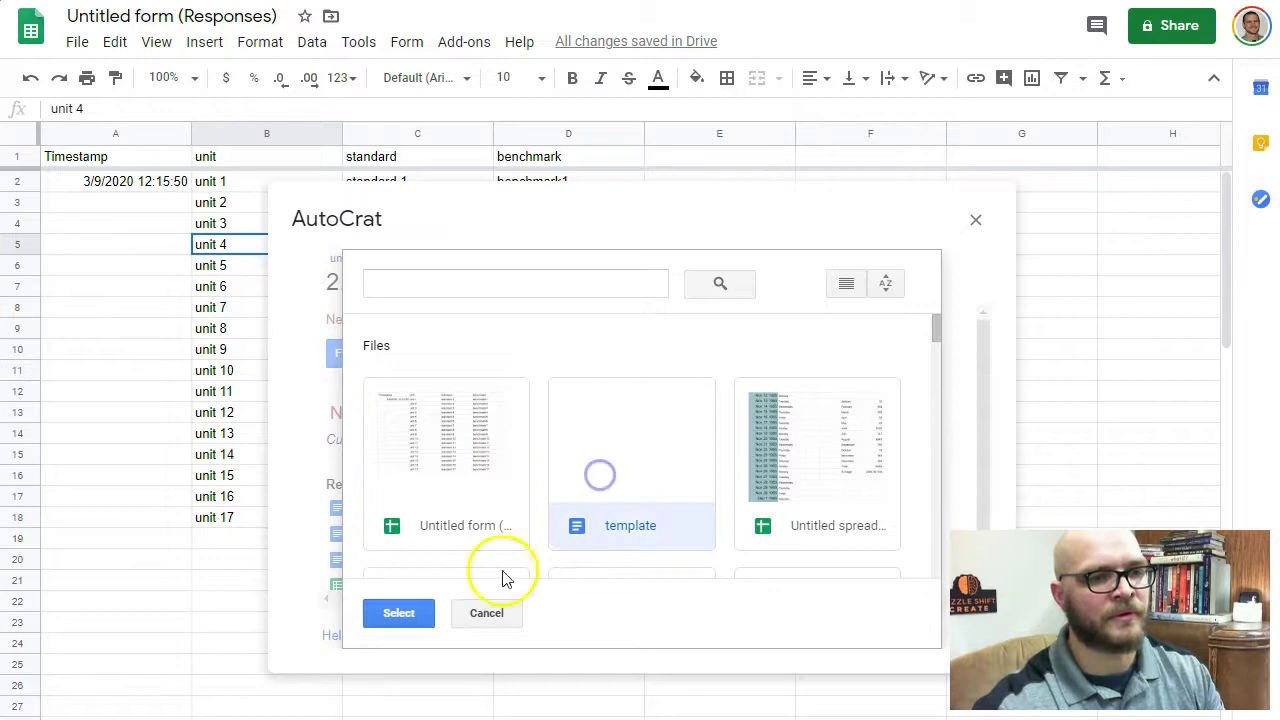
{"action": "left_click", "coordinate": [405, 612]}
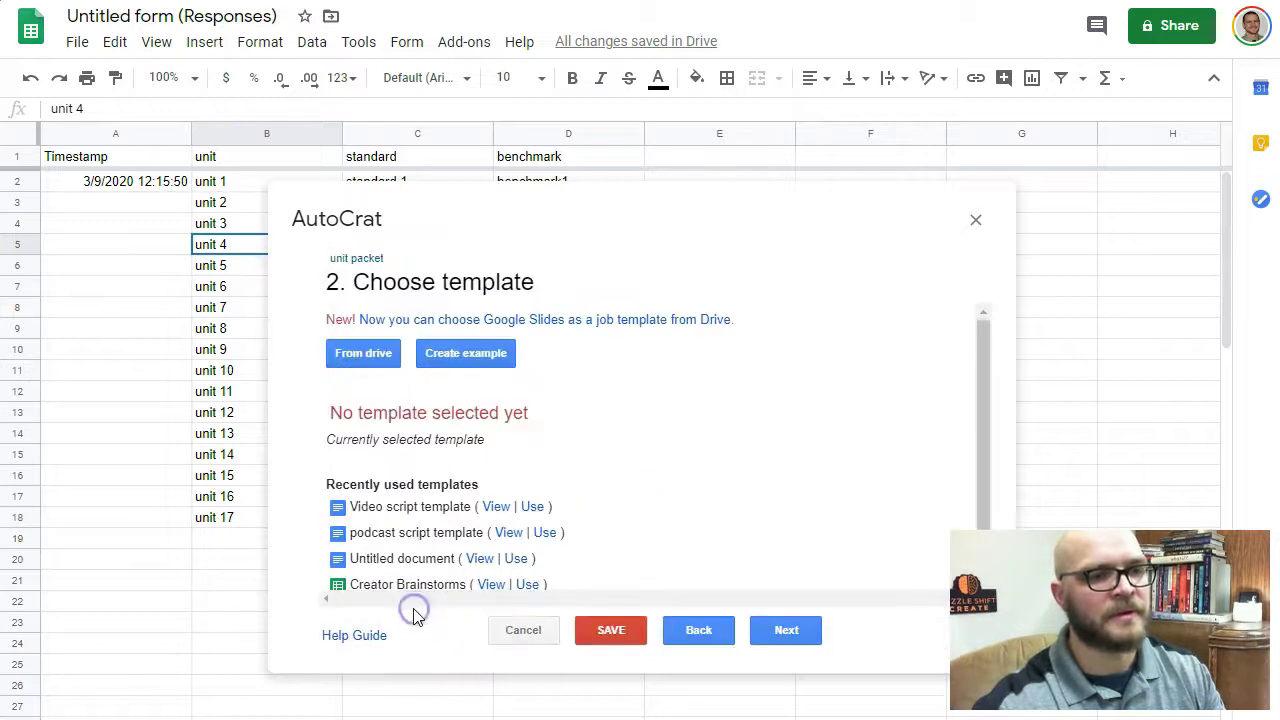
{"action": "left_click", "coordinate": [786, 627]}
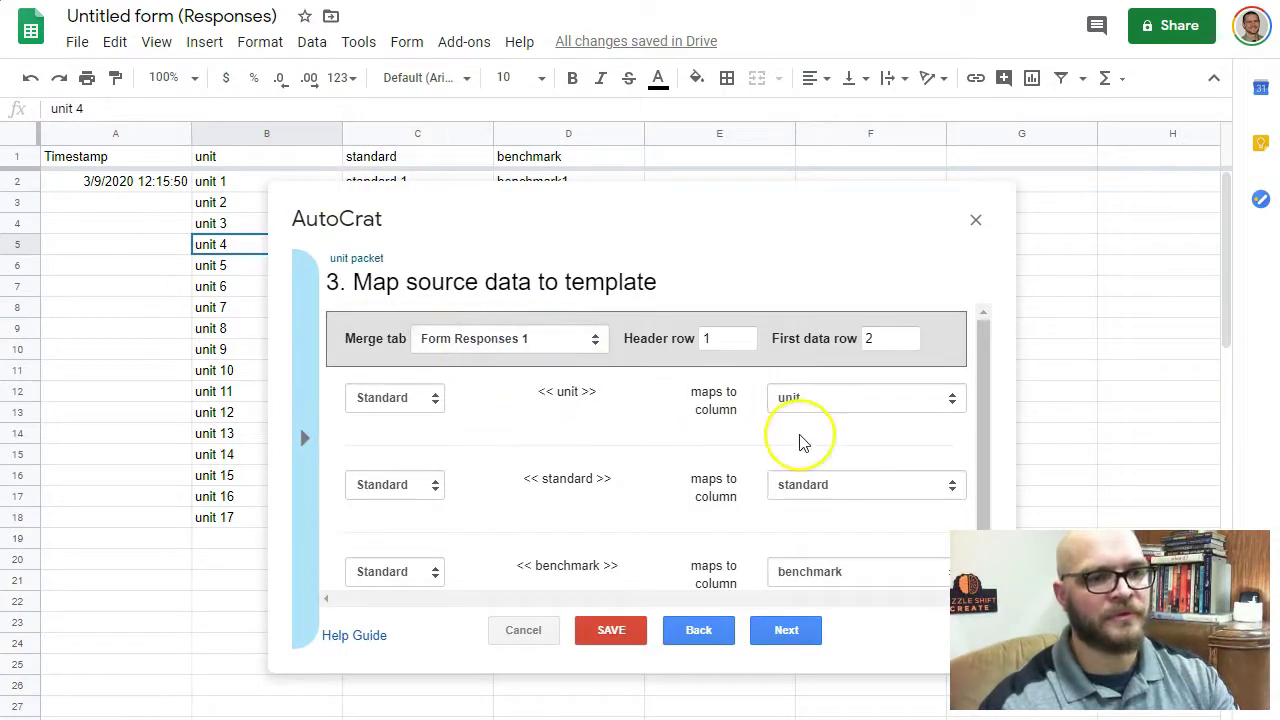
Step: Check how the unit, standard and benchmark tags map to sheet columns, comparing them with the <<unit>> tag in the template document
{"action": "scroll", "coordinate": [800, 441], "scroll_direction": "down", "scroll_amount": 1}
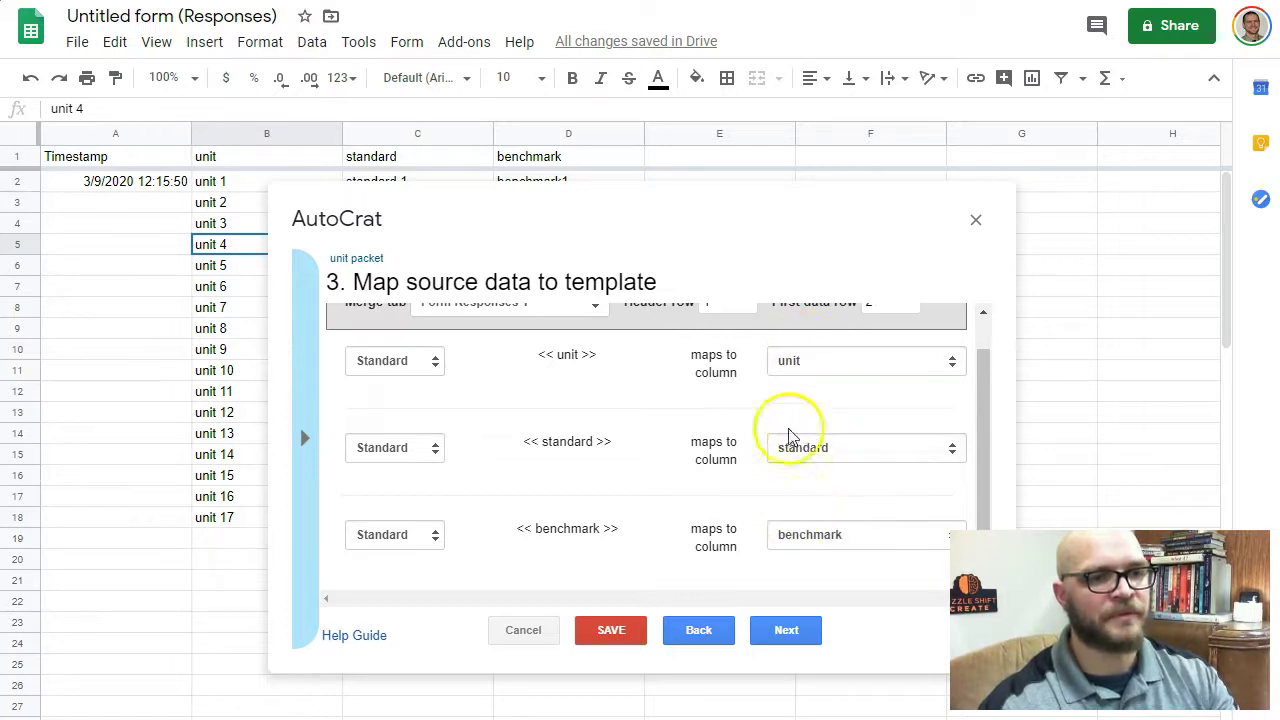
{"action": "scroll", "coordinate": [502, 402], "scroll_direction": "up", "scroll_amount": 1}
{"action": "scroll", "coordinate": [502, 402], "scroll_direction": "down", "scroll_amount": 1}
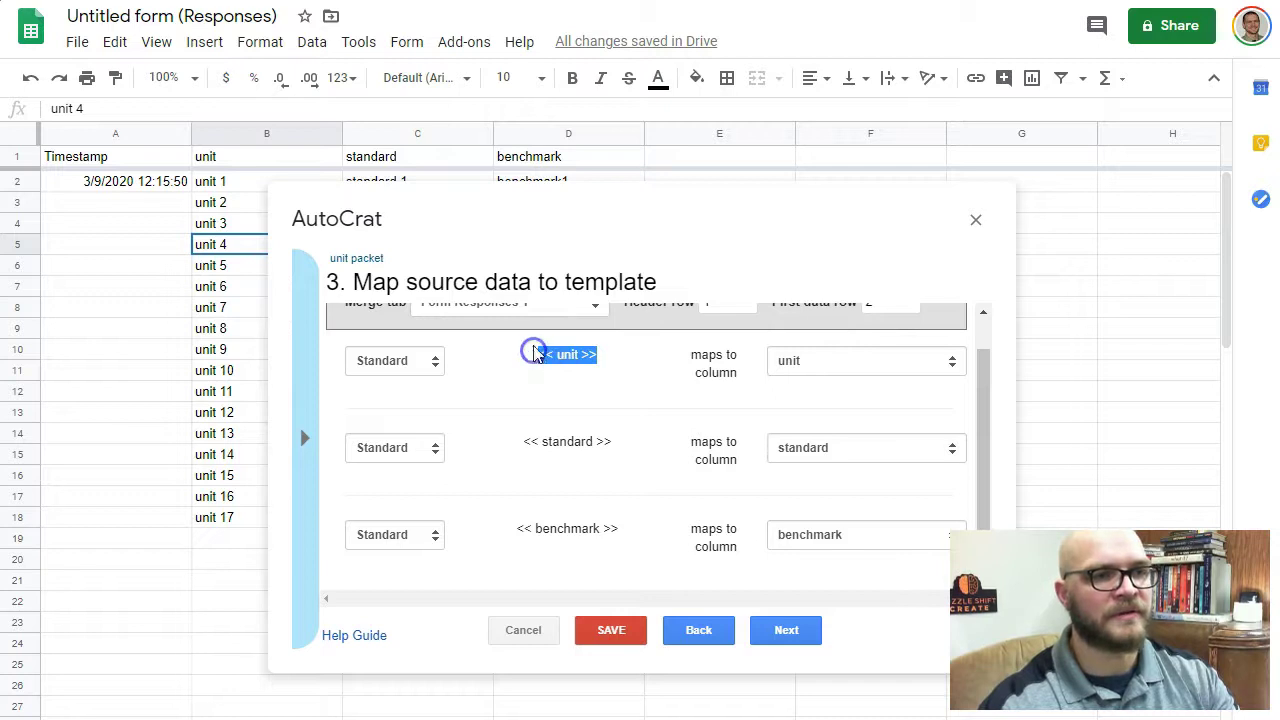
{"action": "key", "text": "ctrl+Tab"}
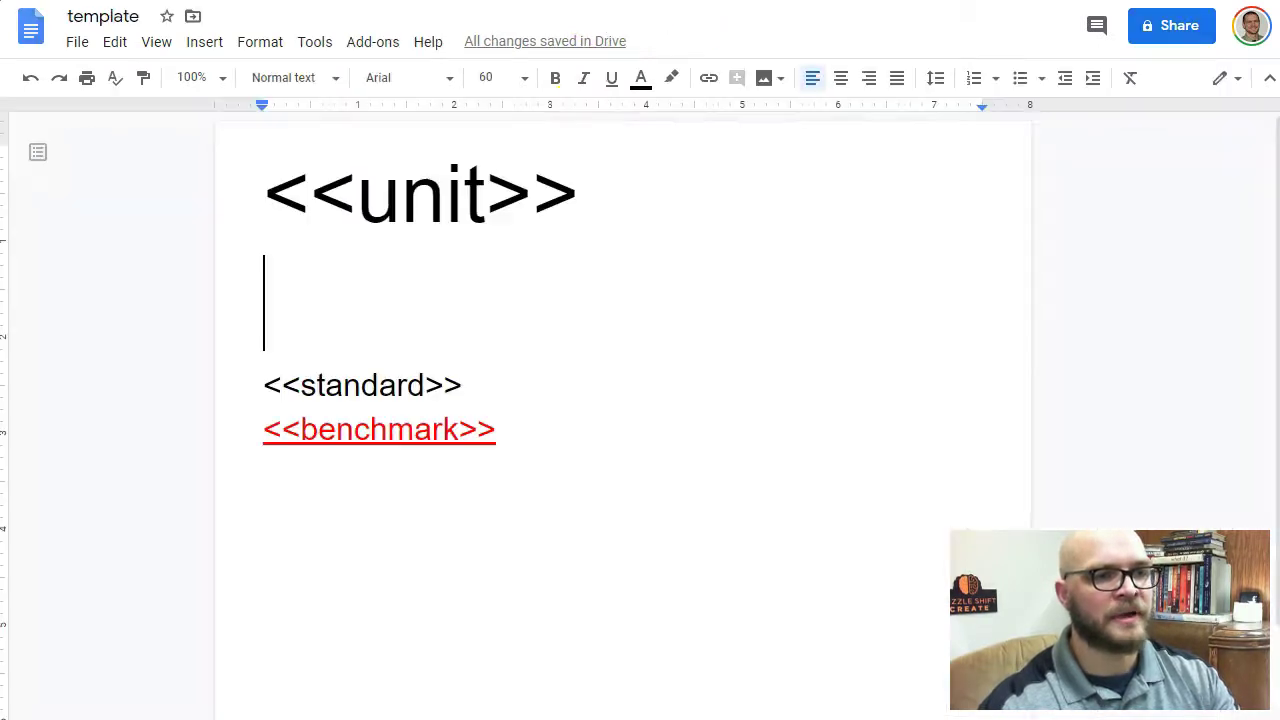
{"action": "left_click", "coordinate": [615, 178]}
{"action": "left_click_drag", "start_coordinate": [615, 178], "coordinate": [275, 187]}
{"action": "key", "text": "ctrl+c"}
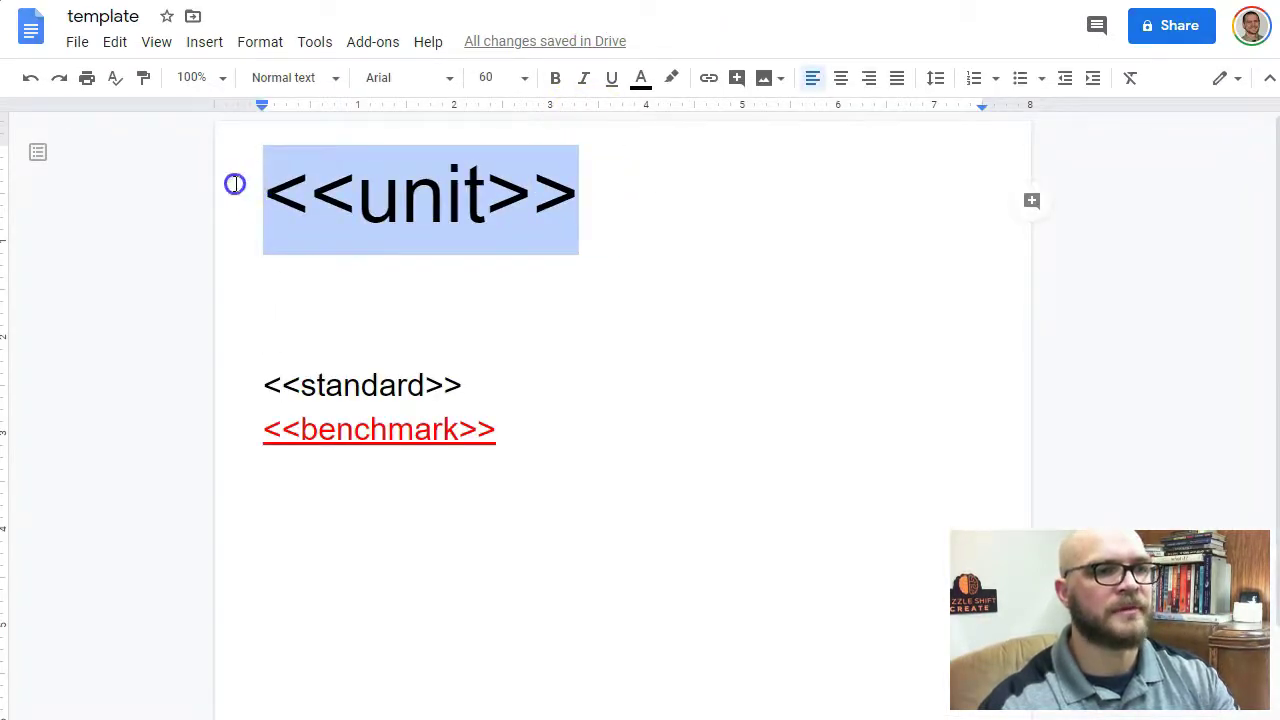
{"action": "key", "text": "ctrl+shift+Tab"}
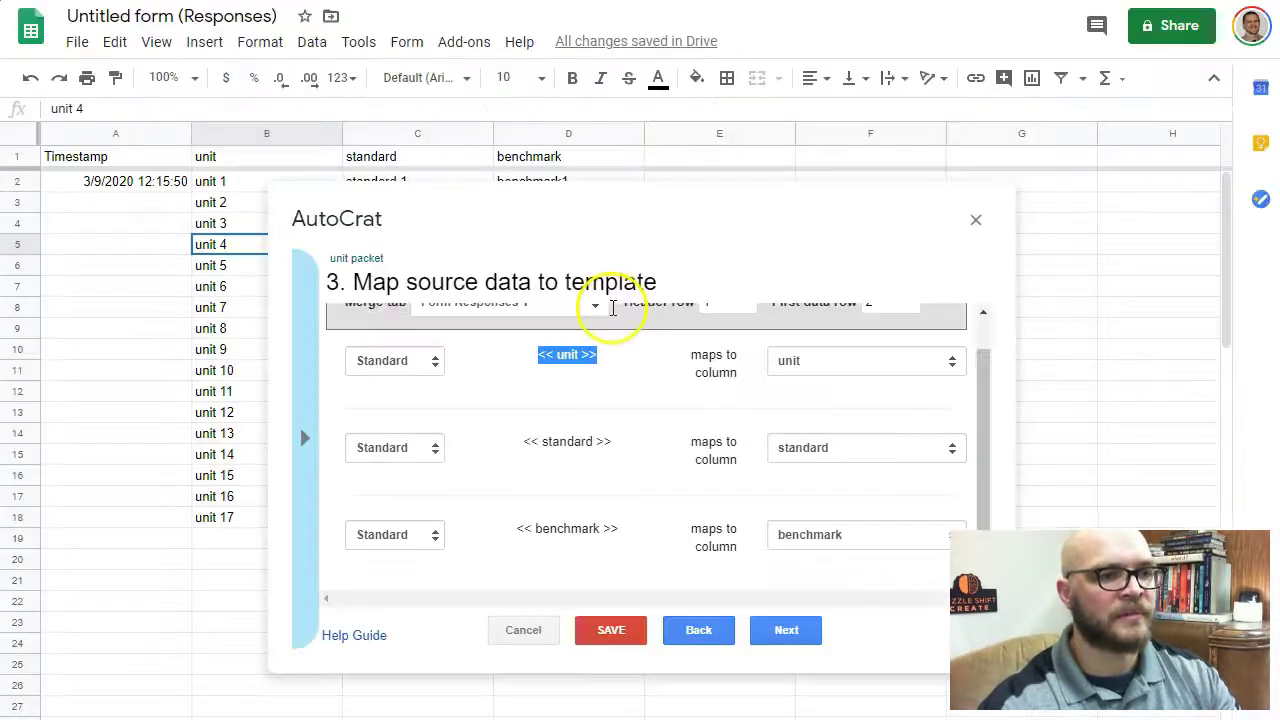
{"action": "left_click", "coordinate": [580, 358]}
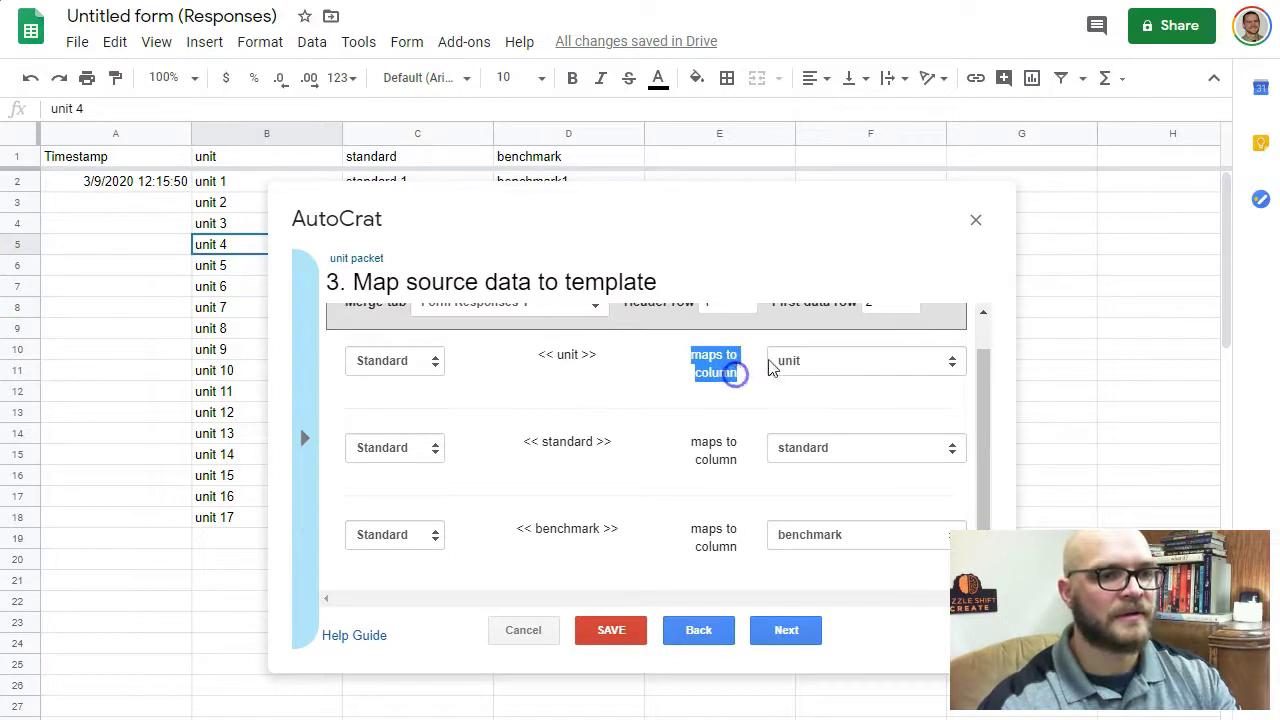
{"action": "left_click", "coordinate": [814, 360]}
{"action": "left_click", "coordinate": [813, 361]}
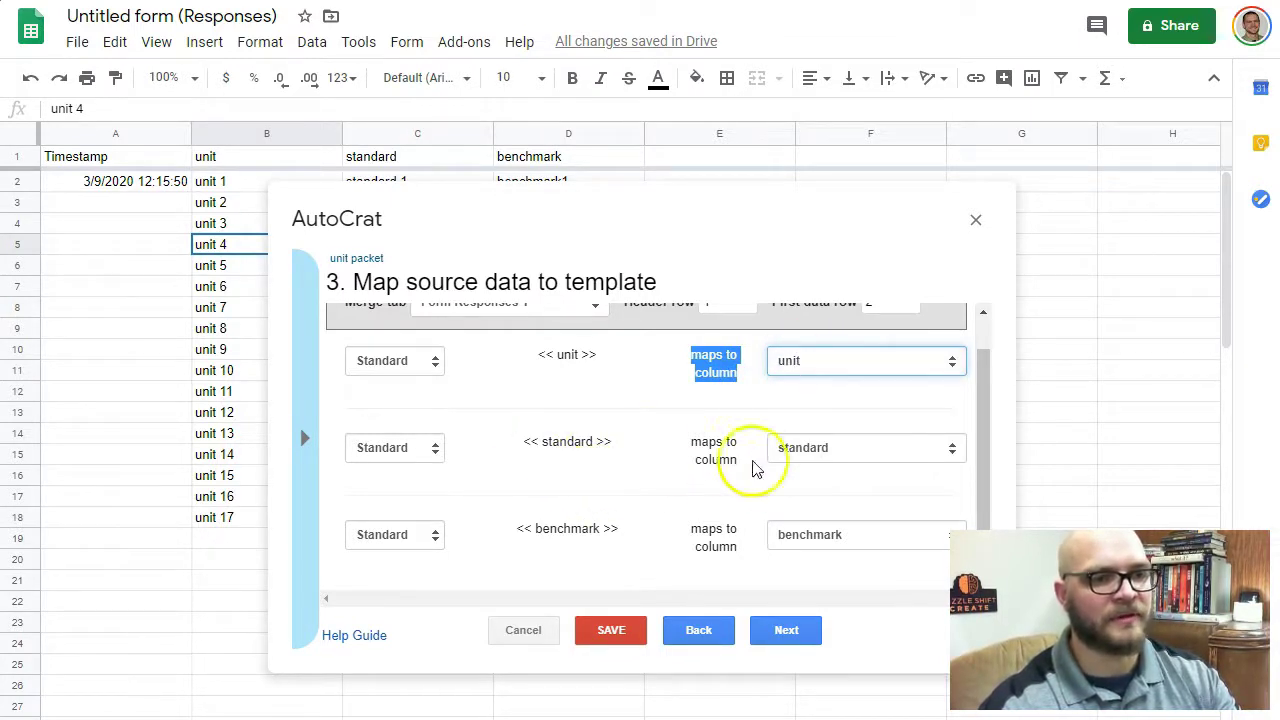
Step: Accept the mapping and set the output file name to the <<unit>> tag followed by a hyphen and the person's full name
{"action": "left_click", "coordinate": [770, 630]}
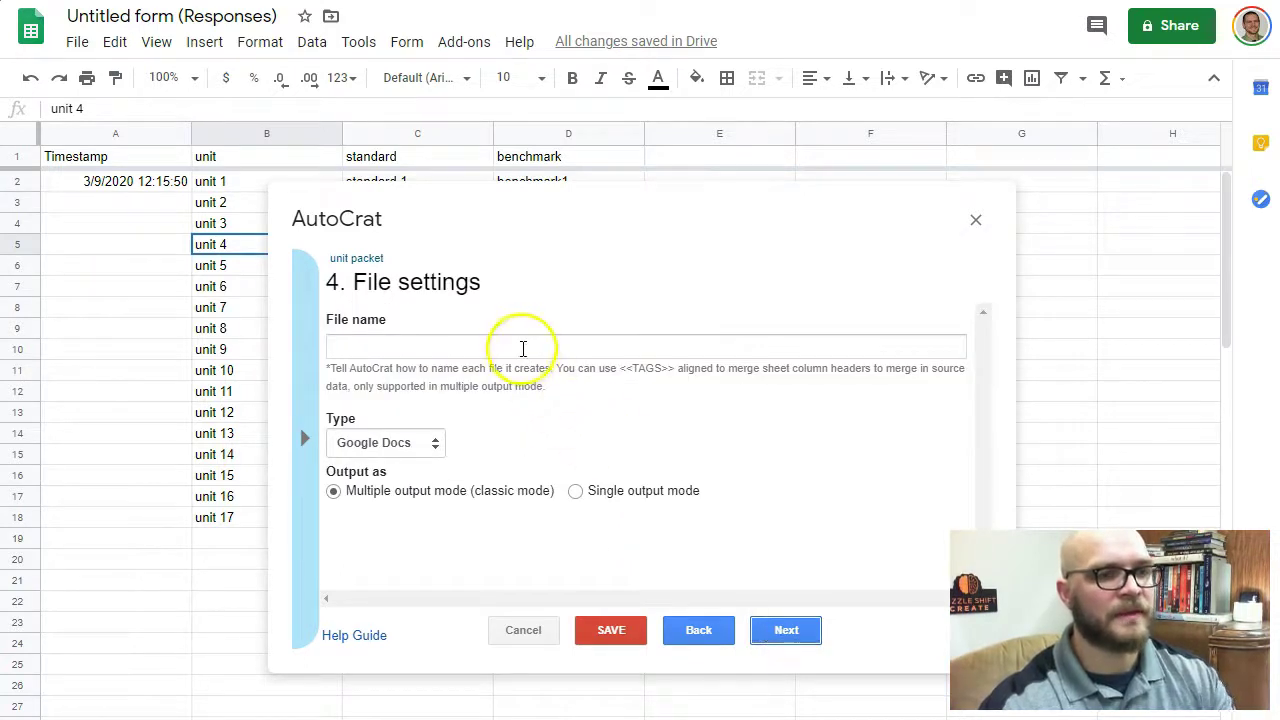
{"action": "left_click", "coordinate": [308, 398]}
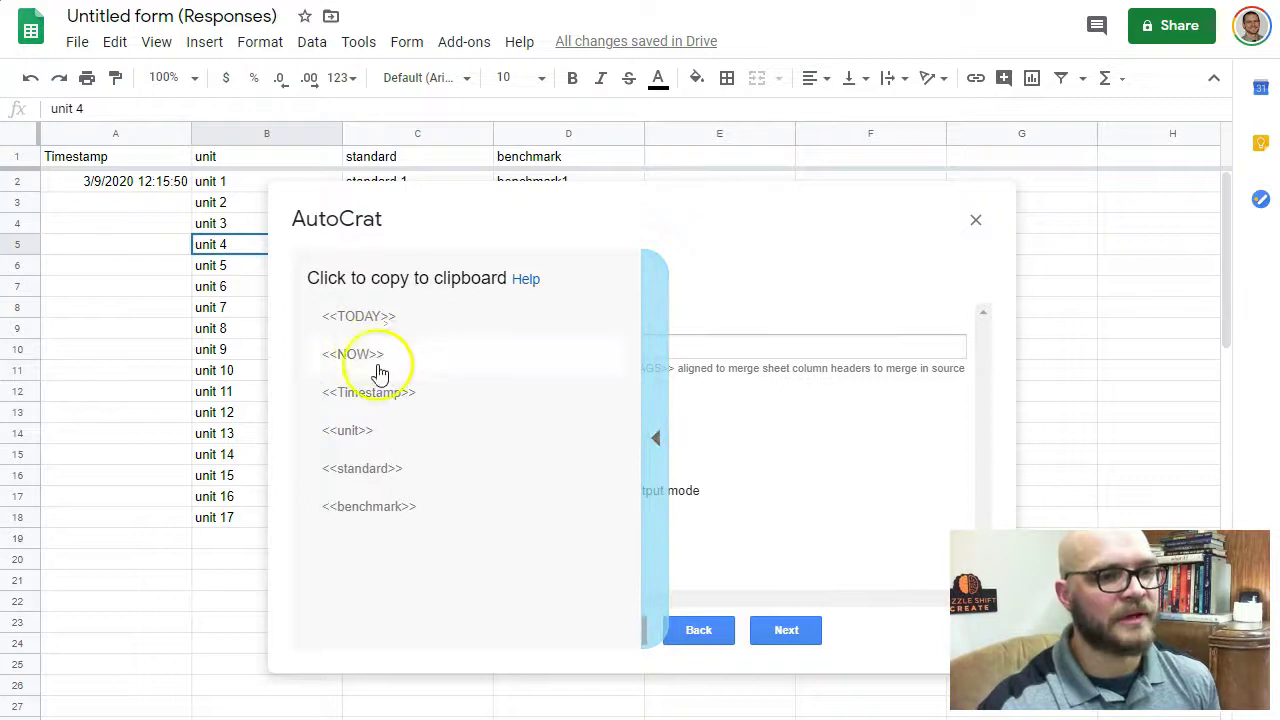
{"action": "left_click", "coordinate": [403, 430]}
{"action": "left_click", "coordinate": [416, 345]}
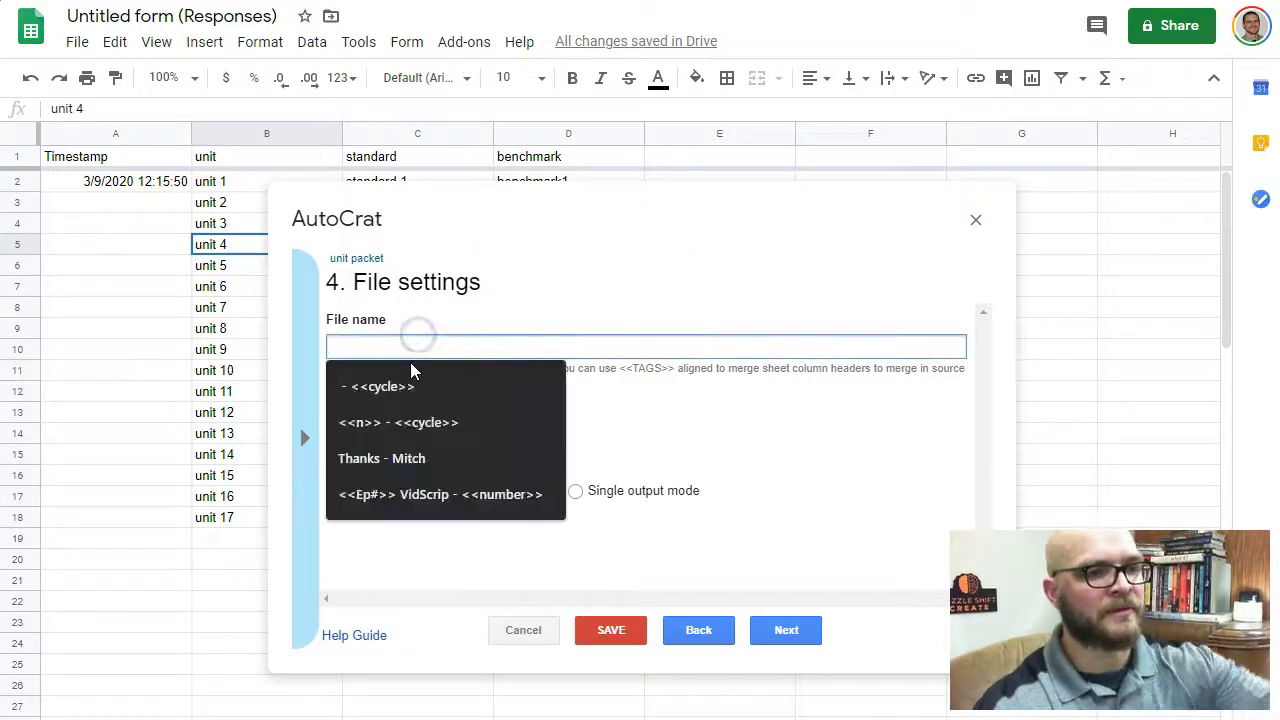
{"action": "key", "text": "ctrl+v"}
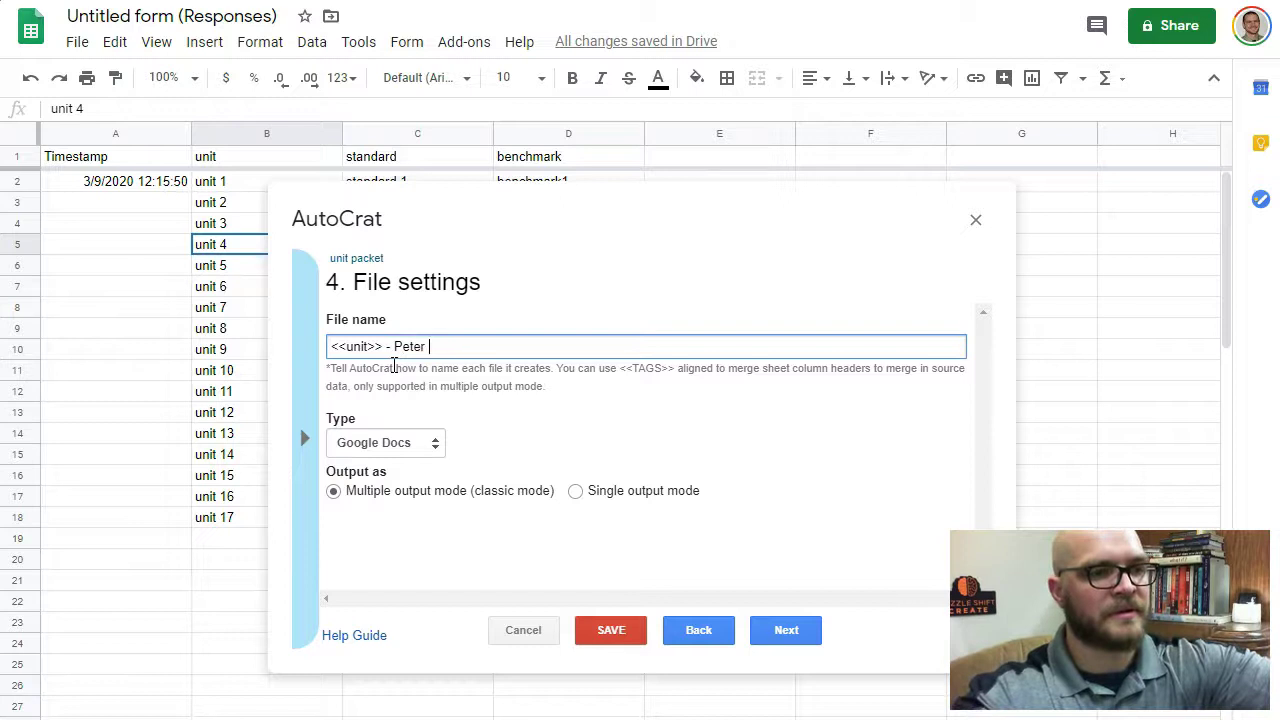
Step: Keep Google Docs as the file type with multiple output mode, and continue to the destination folder stage
{"action": "left_click", "coordinate": [420, 446]}
{"action": "left_click", "coordinate": [420, 446]}
{"action": "left_click", "coordinate": [420, 446]}
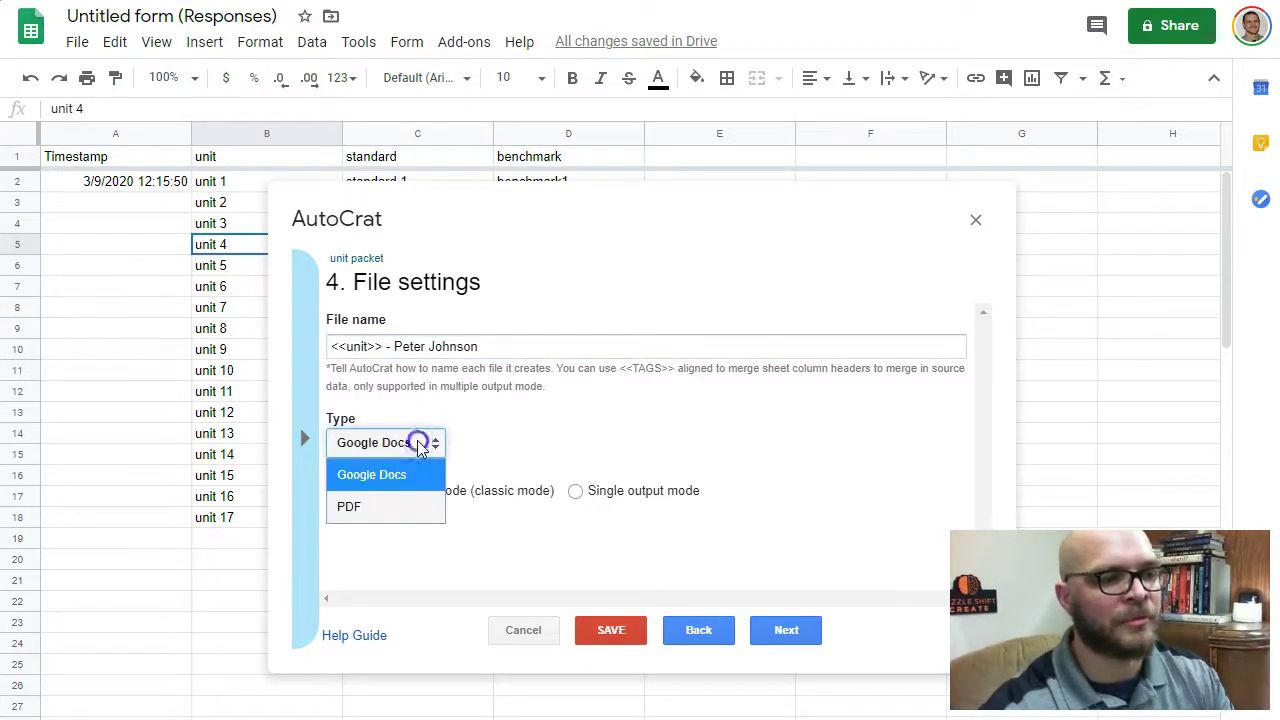
{"action": "left_click", "coordinate": [420, 444]}
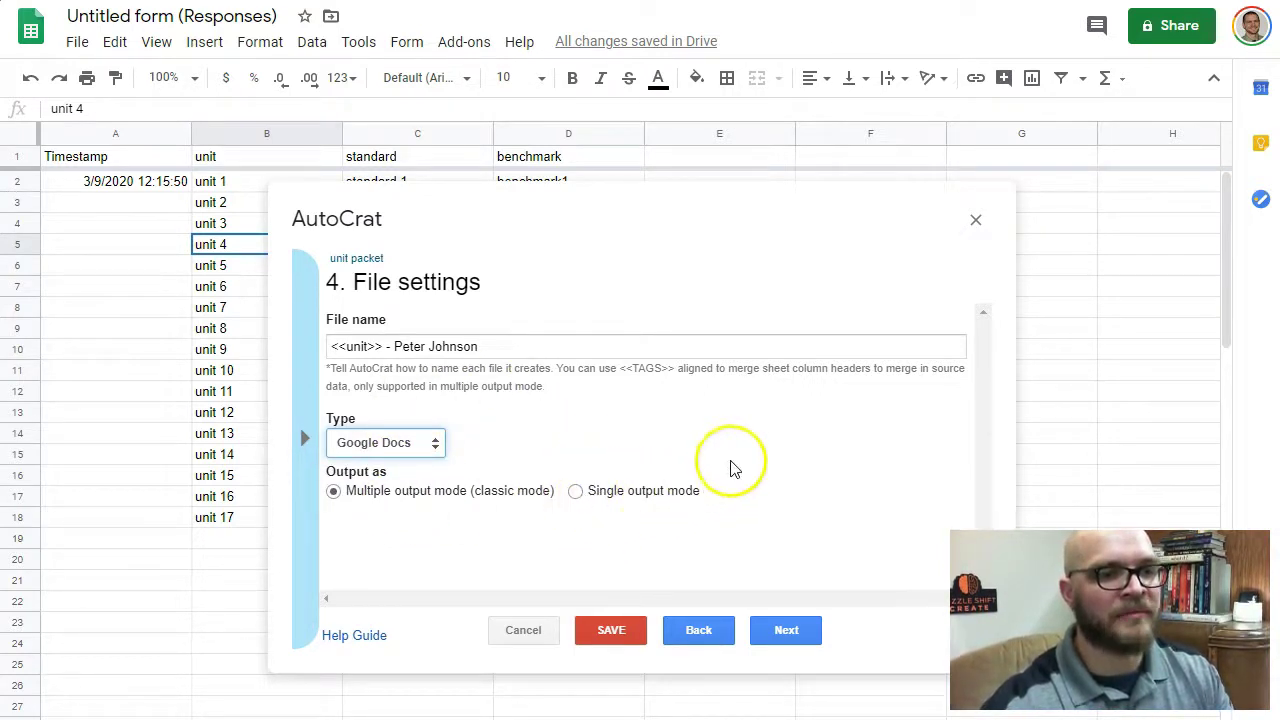
{"action": "left_click", "coordinate": [575, 495]}
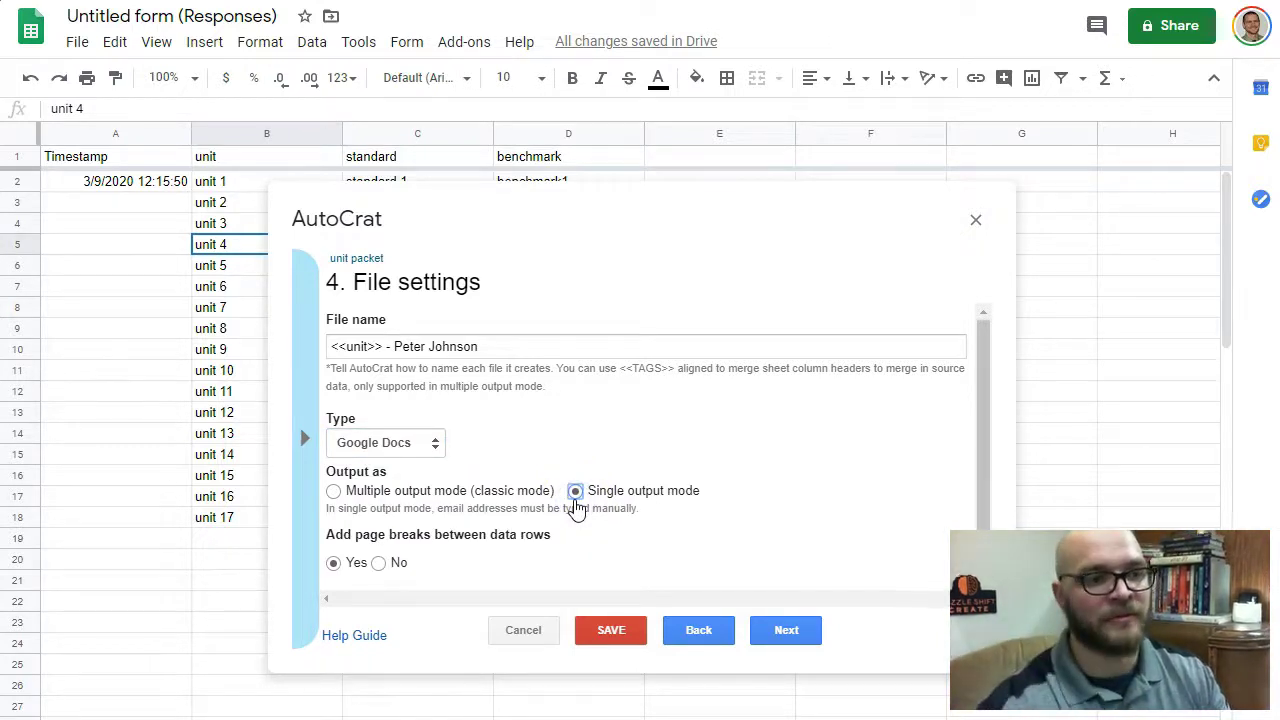
{"action": "left_click", "coordinate": [335, 492]}
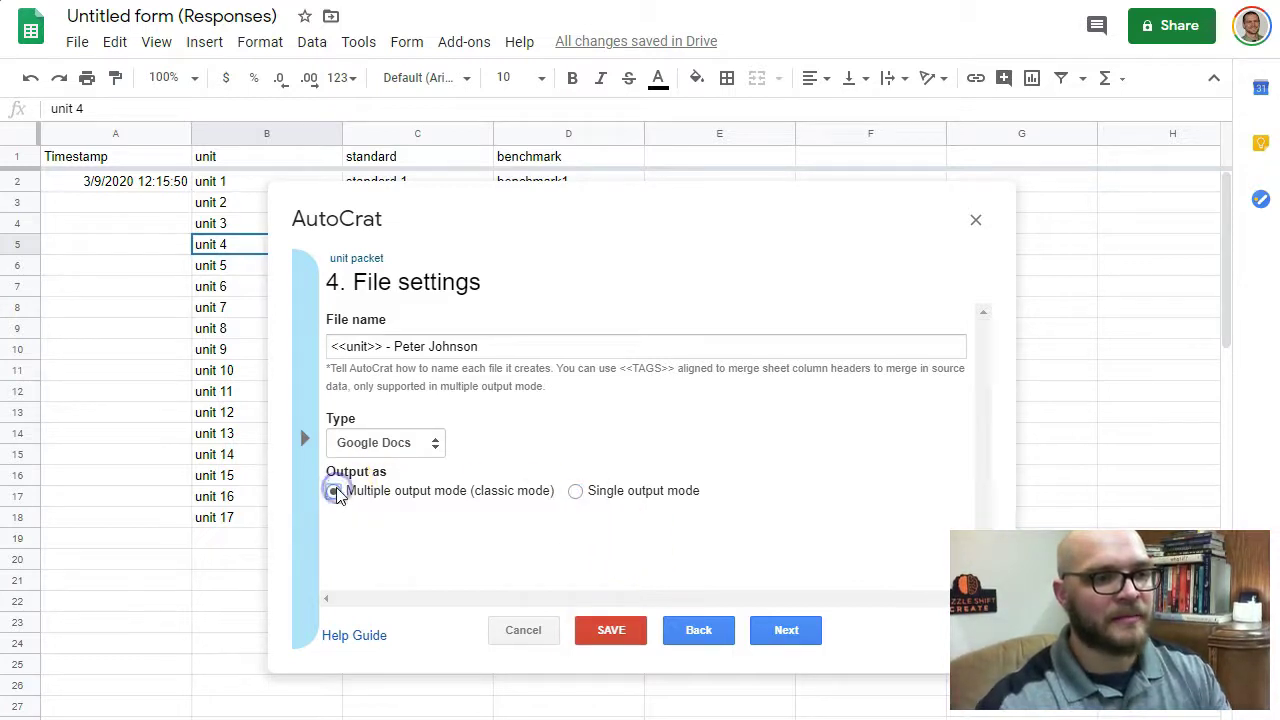
{"action": "left_click", "coordinate": [760, 630]}
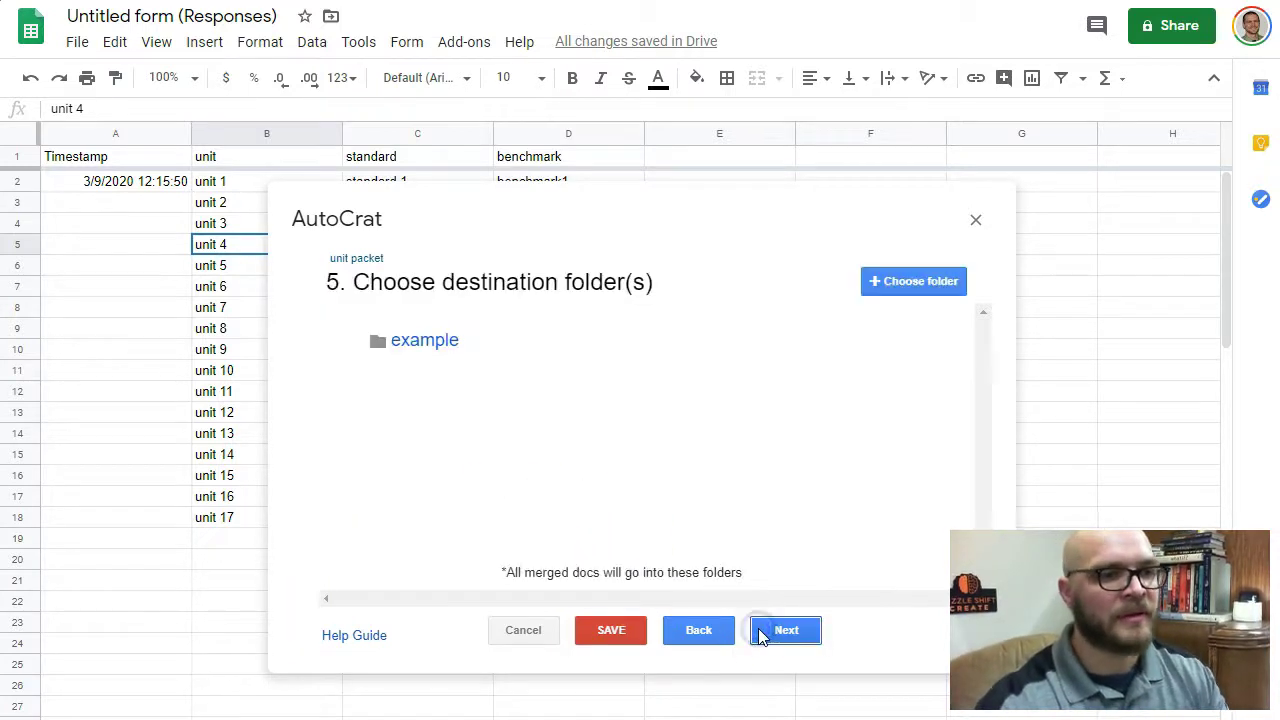
Step: Accept the "example" folder as the destination and skip the optional dynamic folder reference
{"action": "mouse_move", "coordinate": [425, 350]}
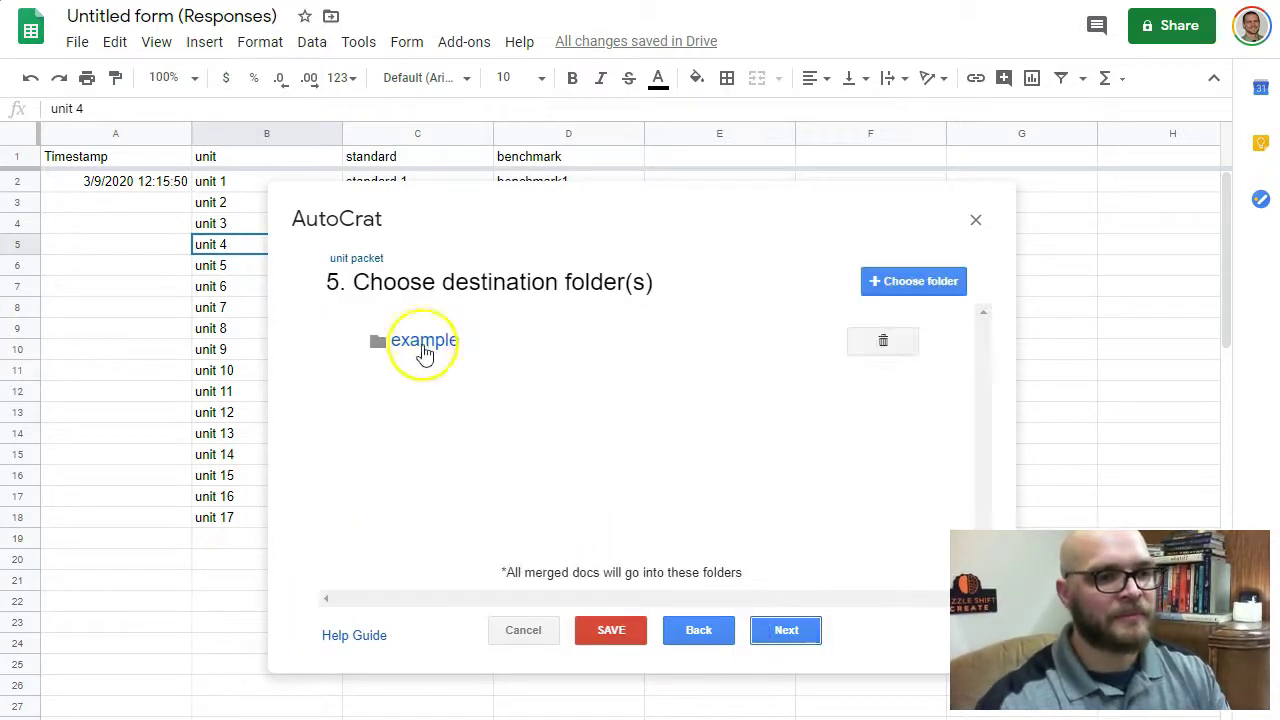
{"action": "left_click", "coordinate": [787, 636]}
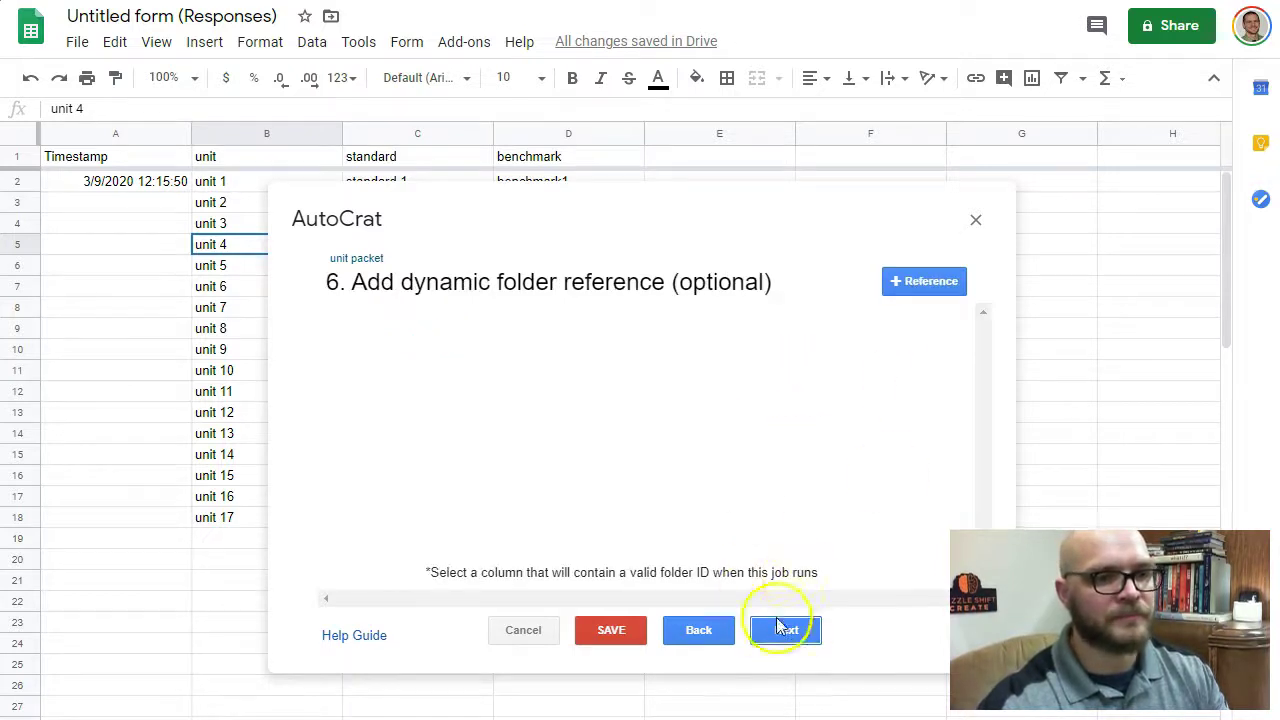
{"action": "left_click", "coordinate": [785, 628]}
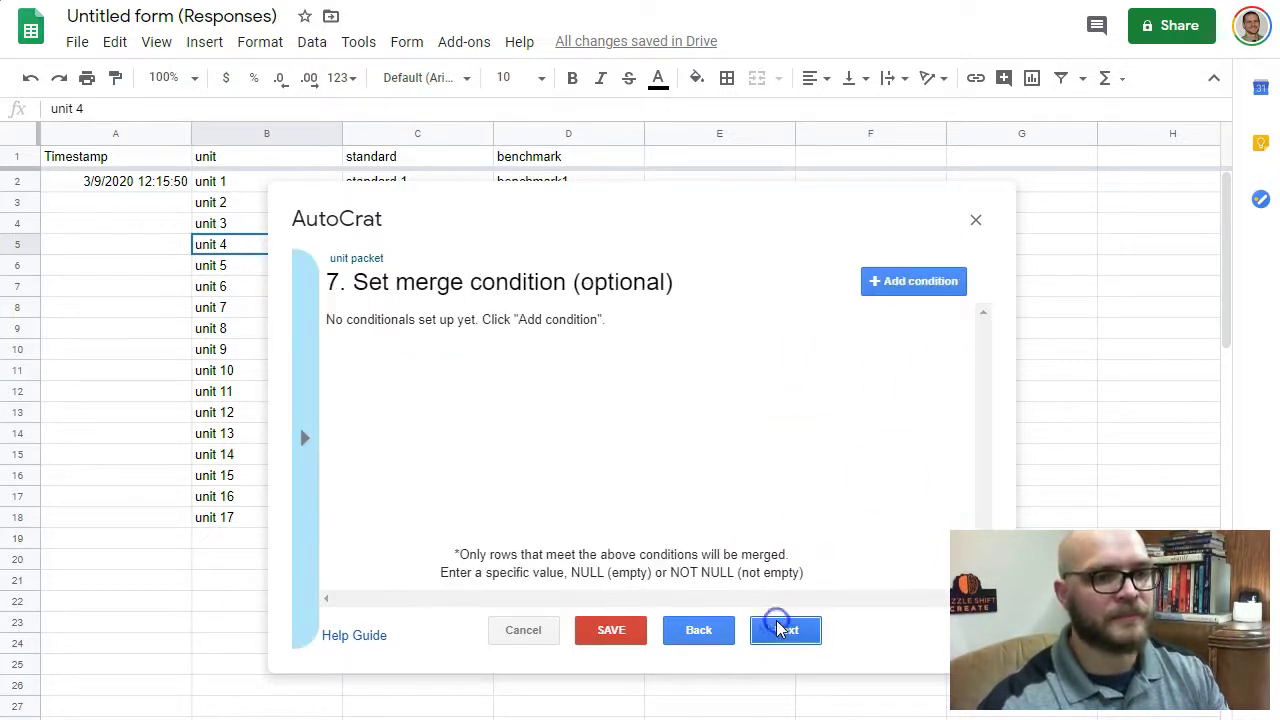
Step: Replace the Timestamp header in cell A1 with "run?" and clear the timestamp from cell A2
{"action": "left_click", "coordinate": [115, 154]}
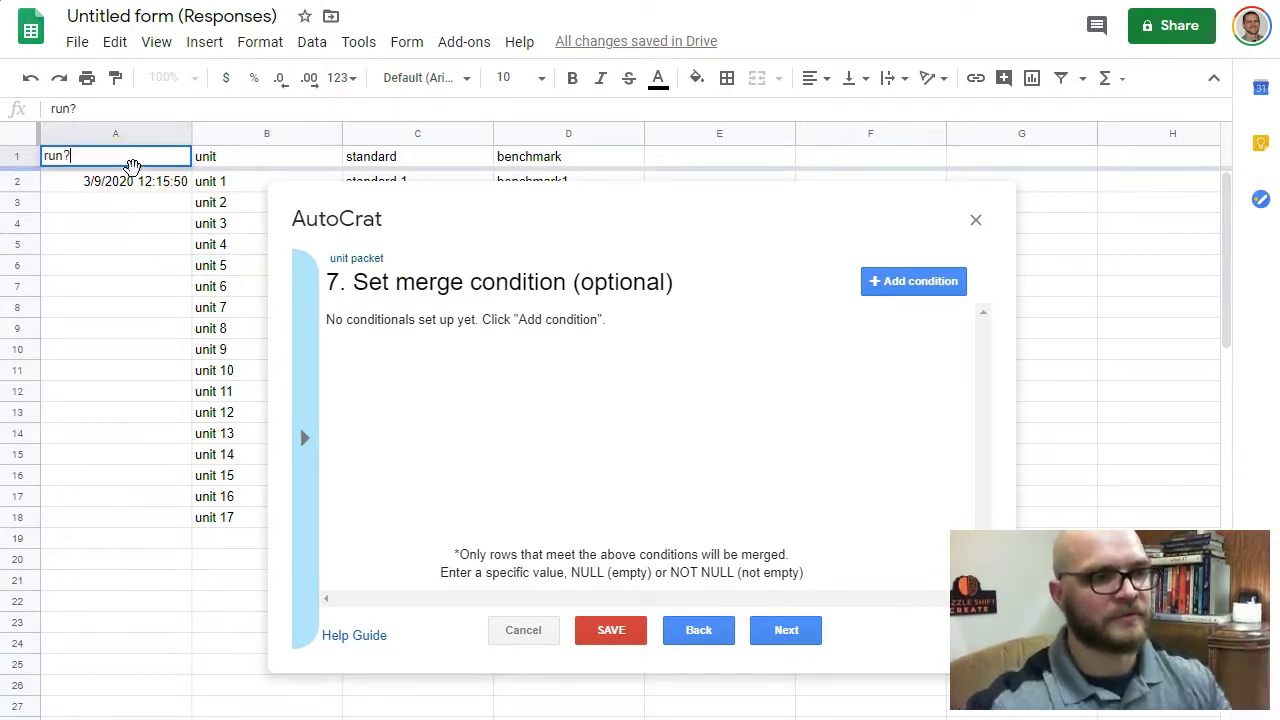
{"action": "left_click", "coordinate": [134, 186]}
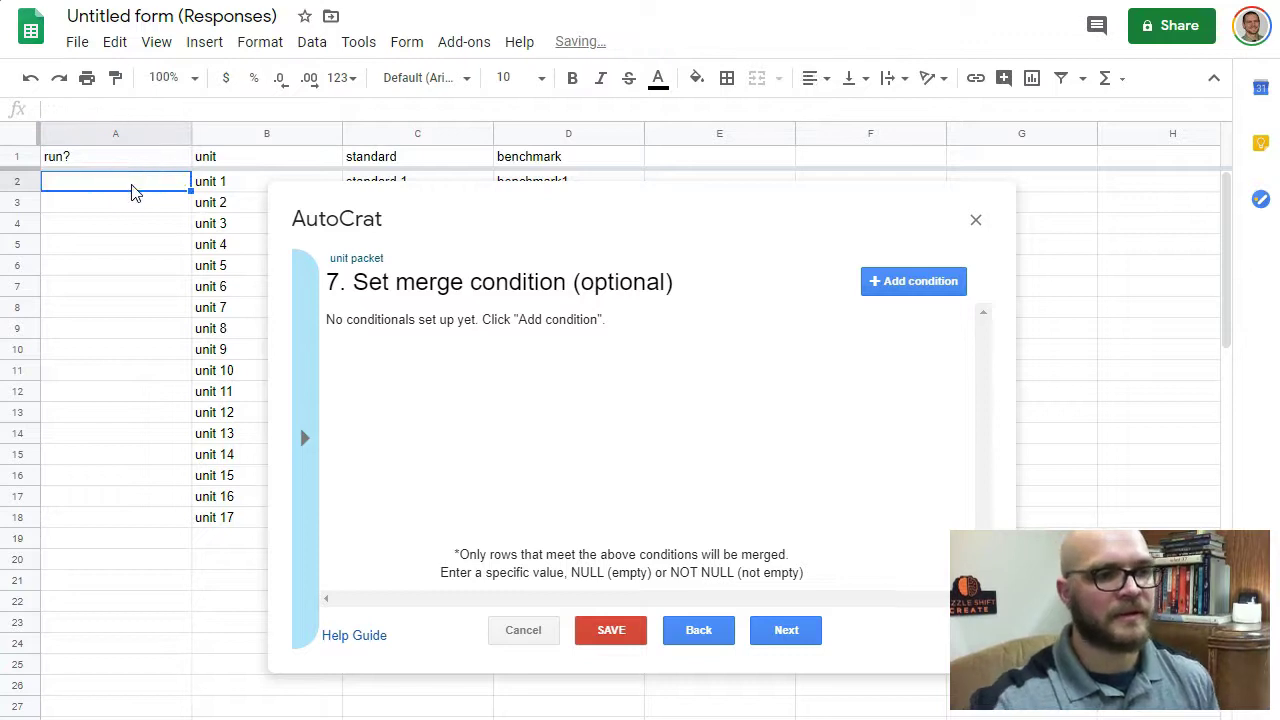
{"action": "left_click", "coordinate": [898, 283]}
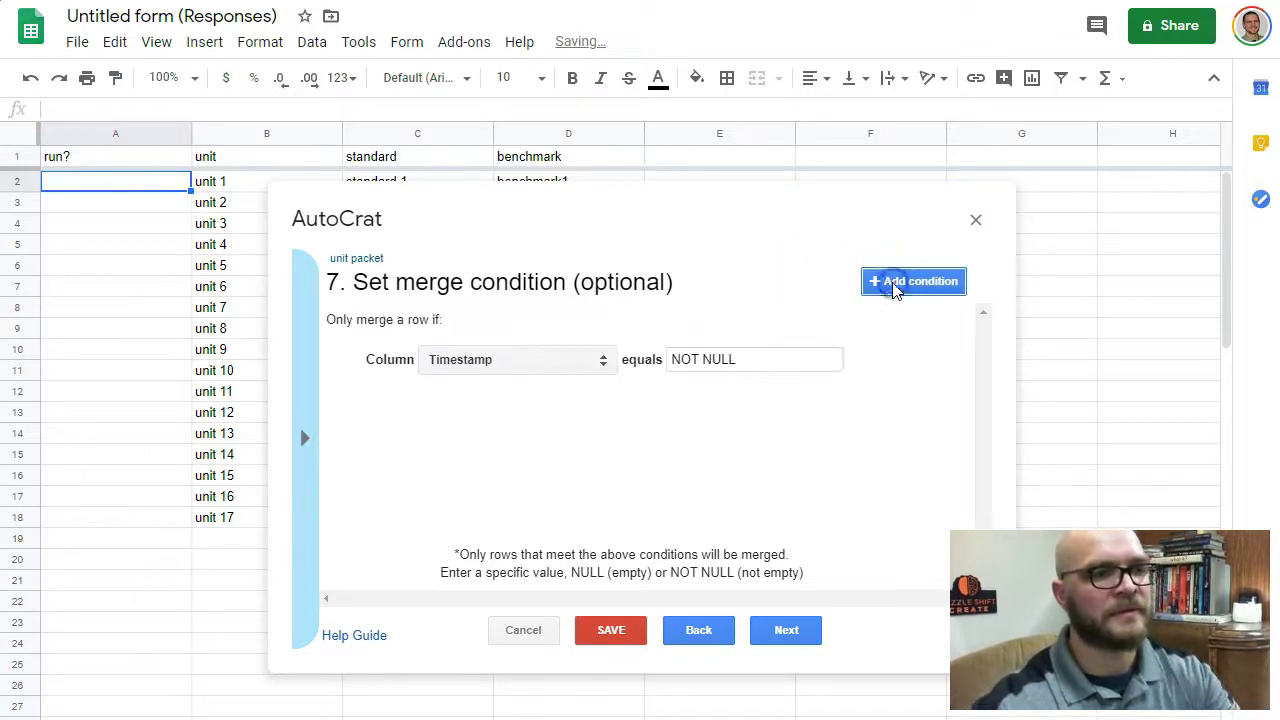
{"action": "left_click", "coordinate": [584, 363]}
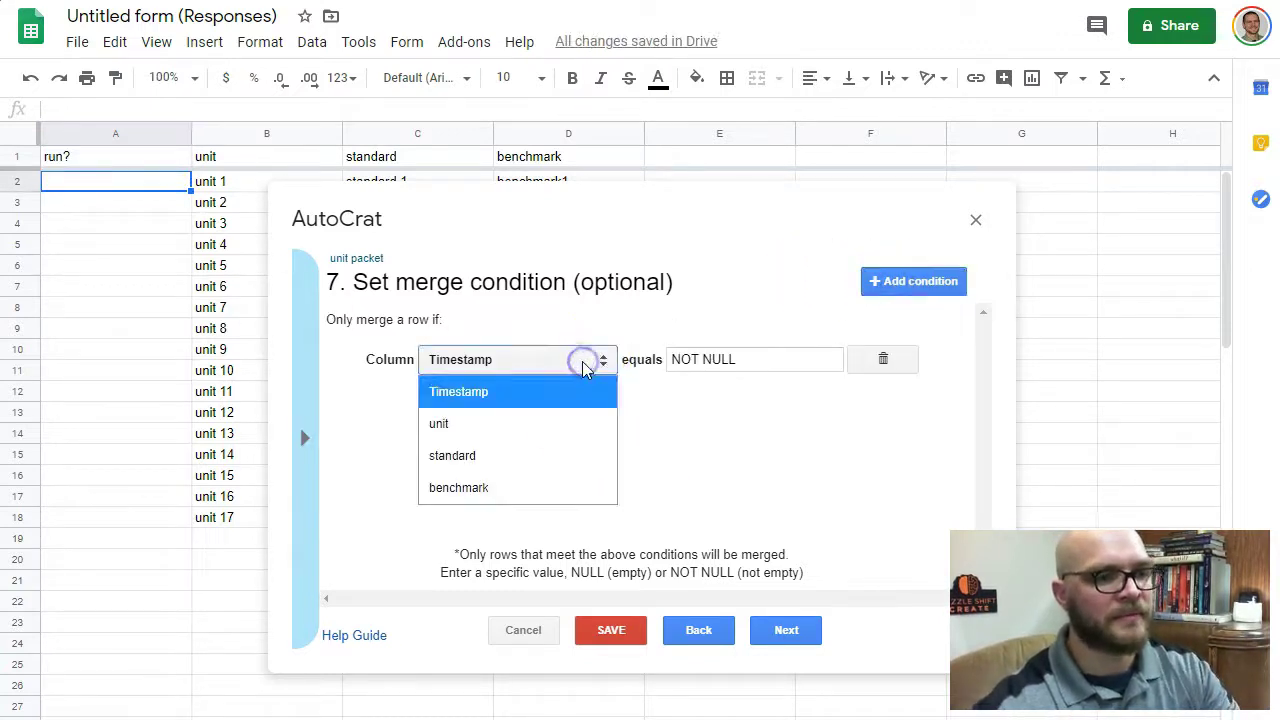
{"action": "left_click", "coordinate": [537, 403]}
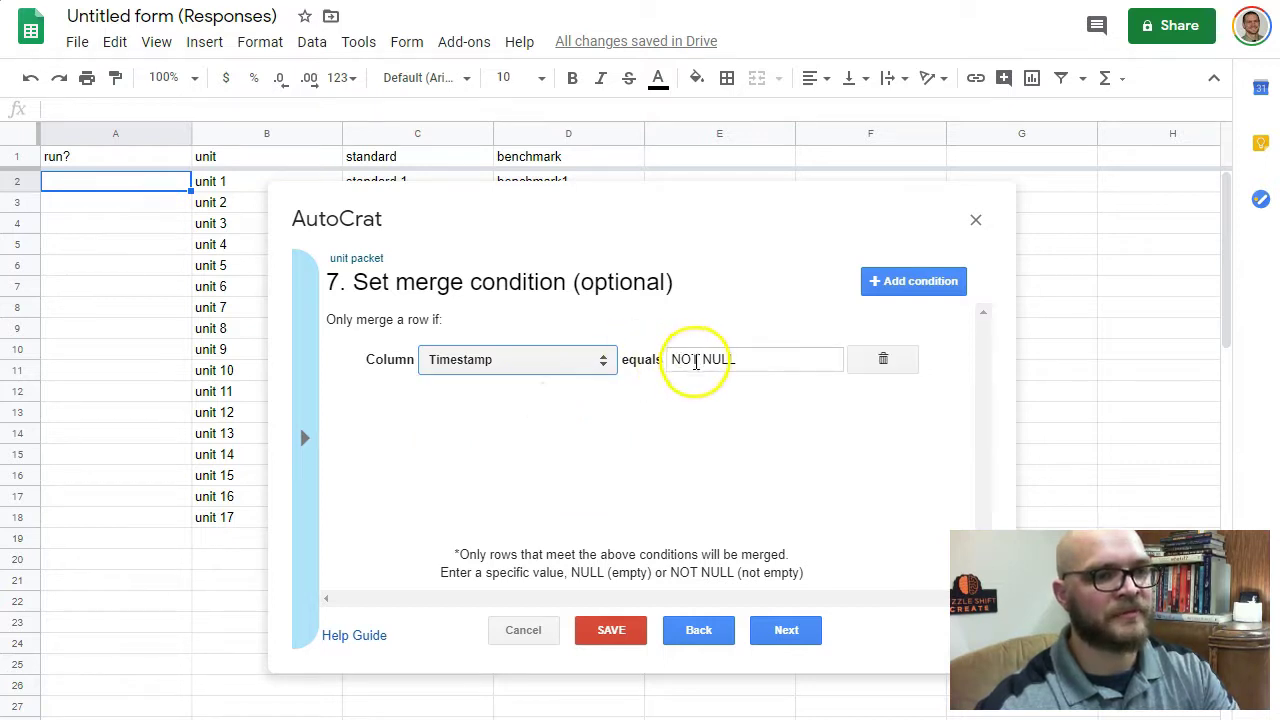
{"action": "triple_click", "coordinate": [697, 362]}
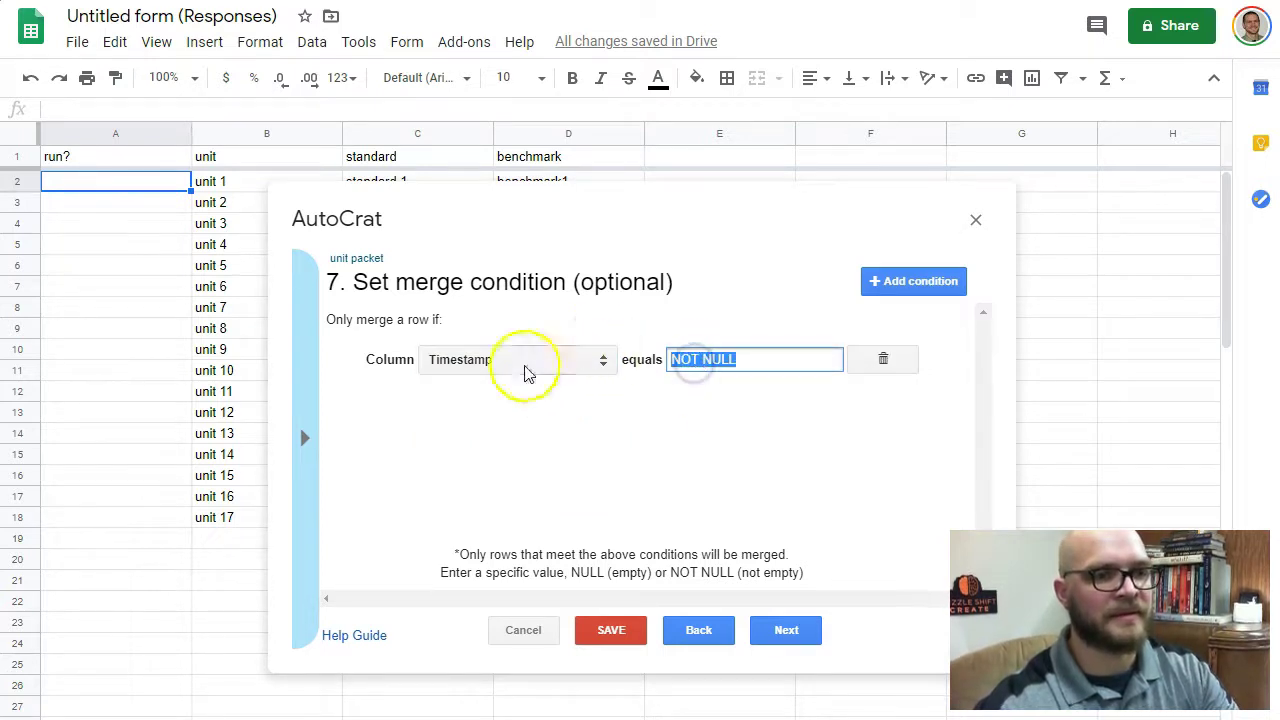
{"action": "left_click", "coordinate": [888, 360]}
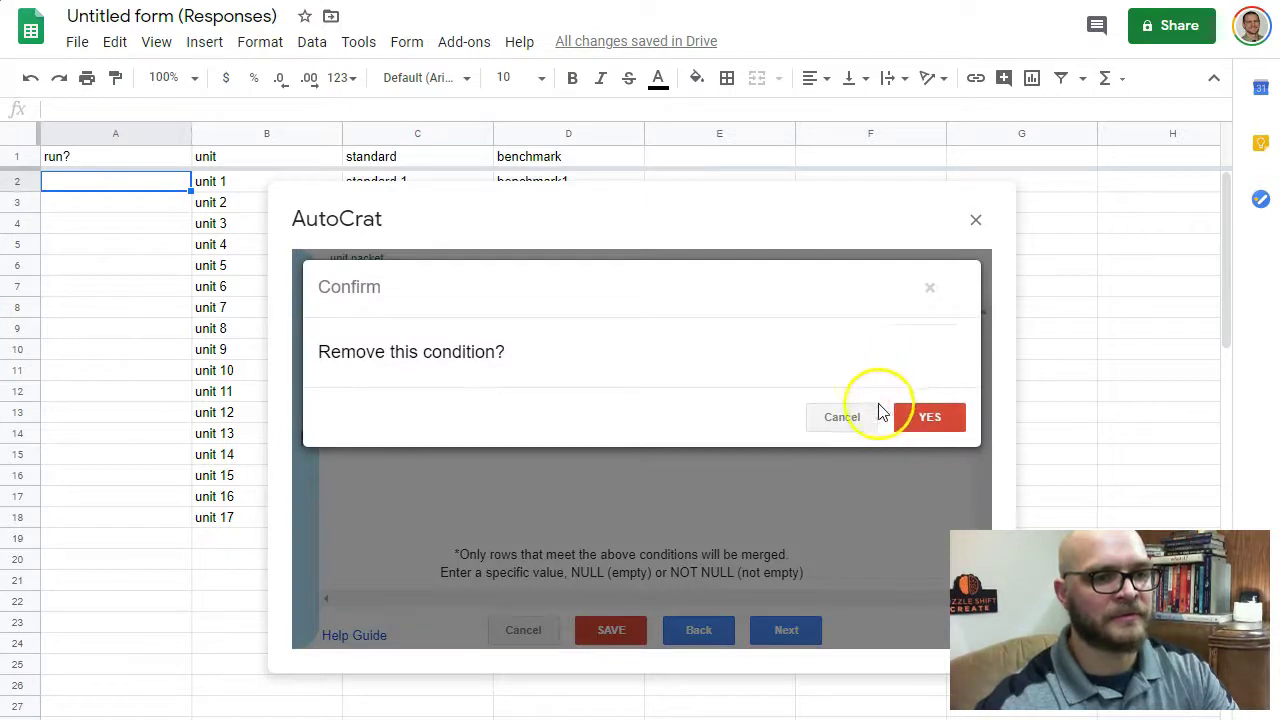
{"action": "left_click", "coordinate": [922, 416]}
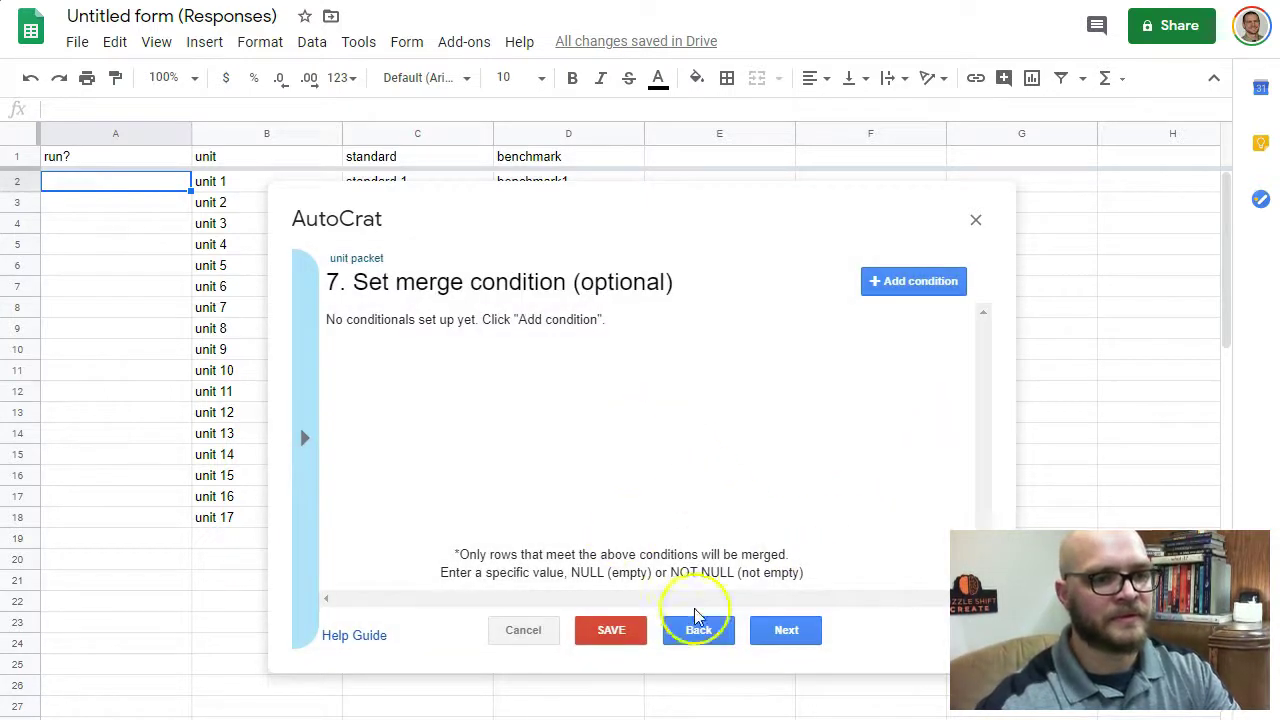
Step: Continue without a merge condition, turn on document sharing and examine the sharing options and email fields
{"action": "left_click", "coordinate": [772, 628]}
{"action": "left_click", "coordinate": [345, 340]}
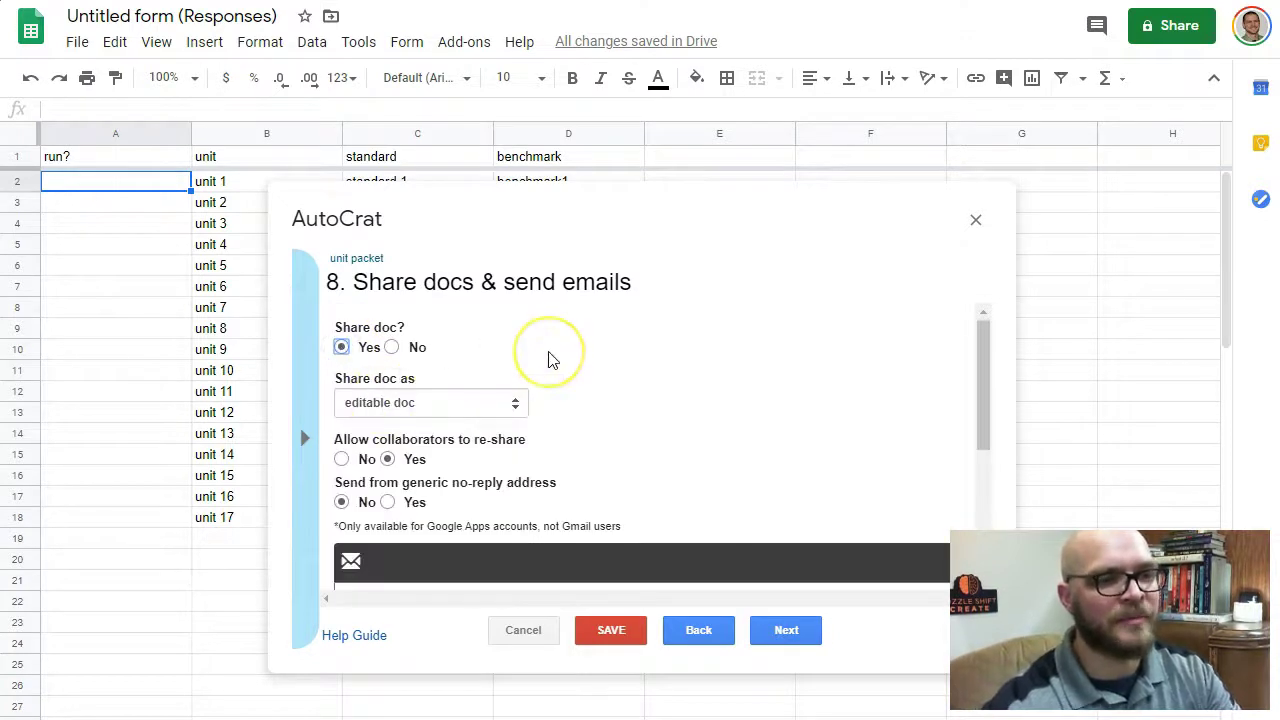
{"action": "scroll", "coordinate": [548, 360], "scroll_direction": "down", "scroll_amount": 2}
{"action": "scroll", "coordinate": [548, 360], "scroll_direction": "down", "scroll_amount": 2}
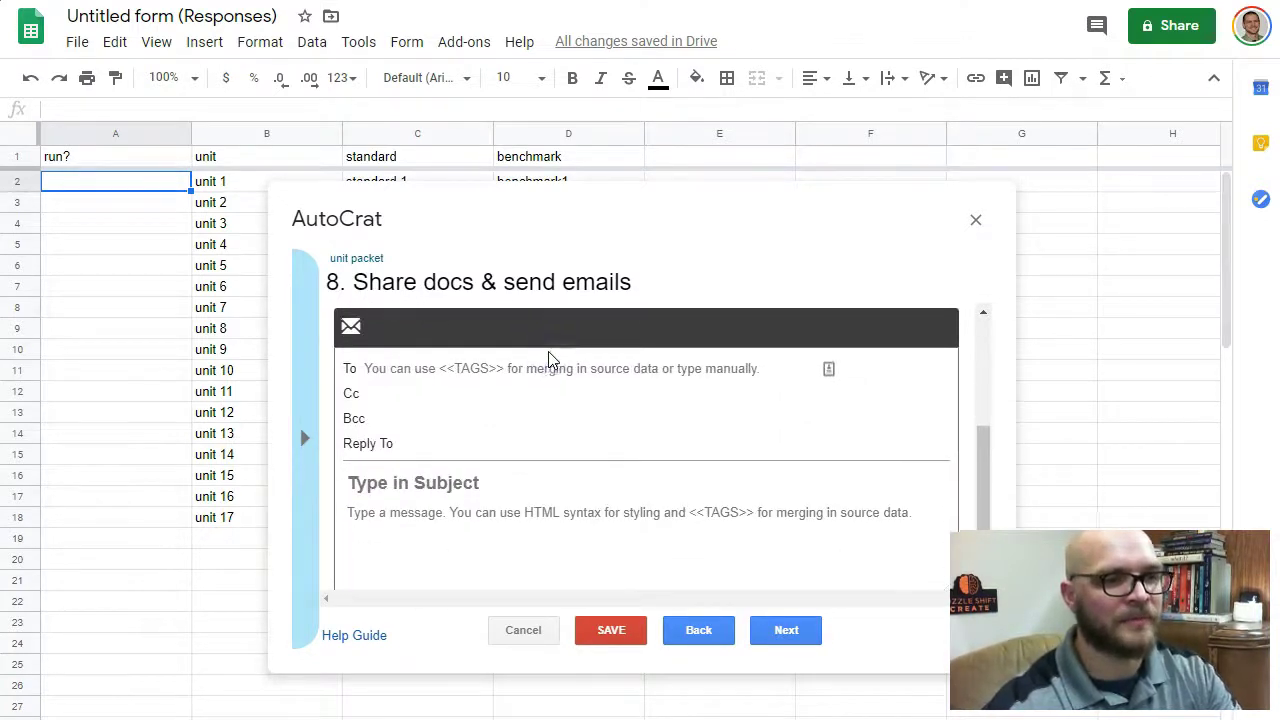
{"action": "scroll", "coordinate": [550, 360], "scroll_direction": "up", "scroll_amount": 3}
{"action": "scroll", "coordinate": [548, 360], "scroll_direction": "up", "scroll_amount": 1}
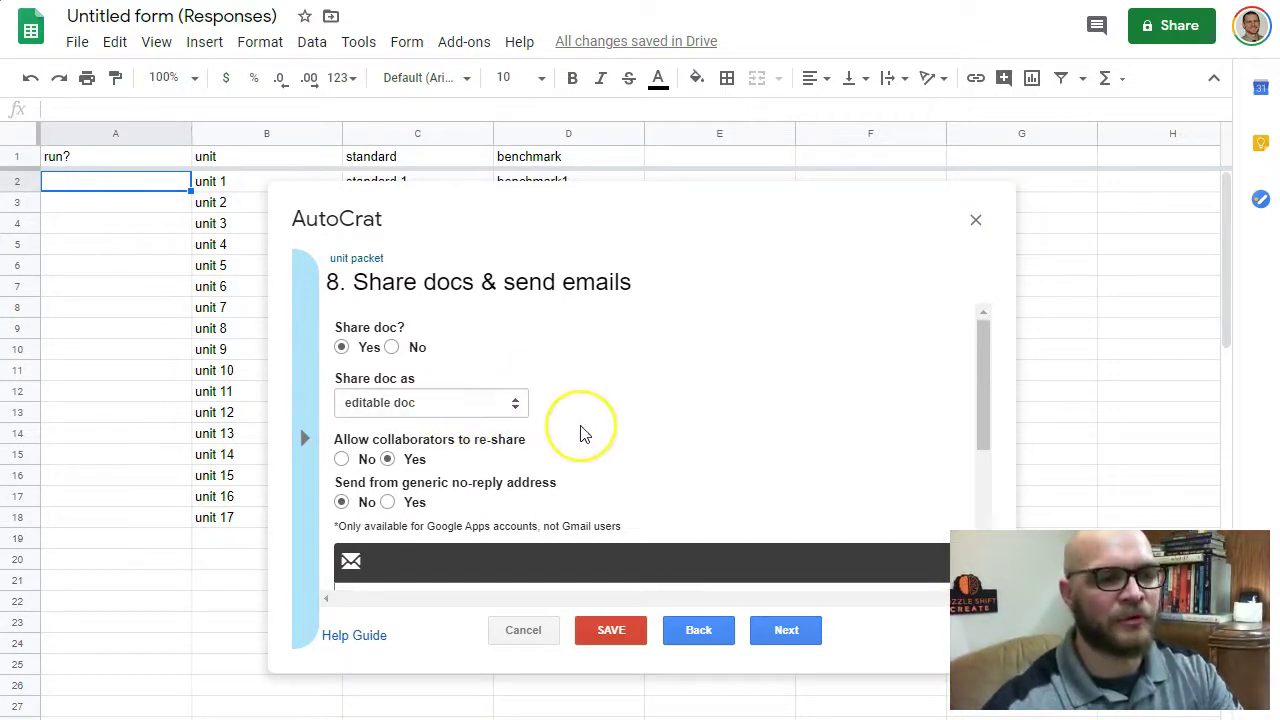
{"action": "scroll", "coordinate": [583, 433], "scroll_direction": "down", "scroll_amount": 5}
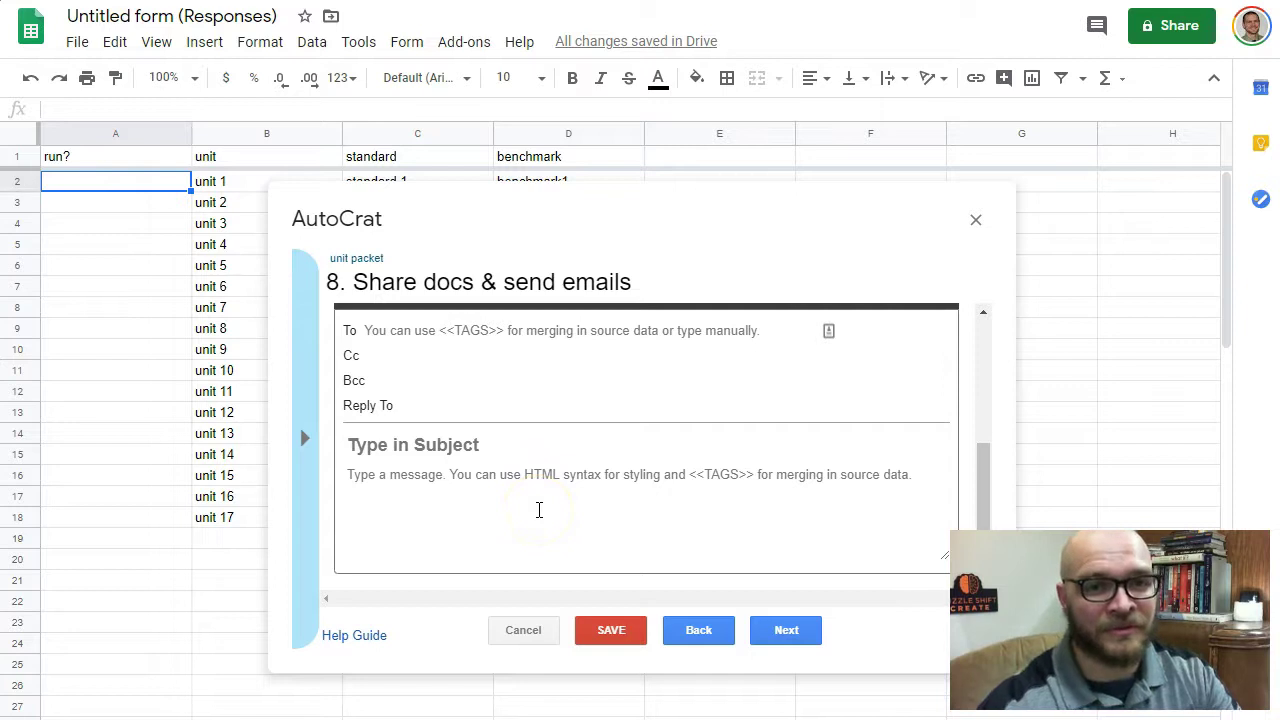
Step: Examine the email recipient, subject and message fields and the merge tags available for the shared-document email
{"action": "scroll", "coordinate": [538, 510], "scroll_direction": "up", "scroll_amount": 5}
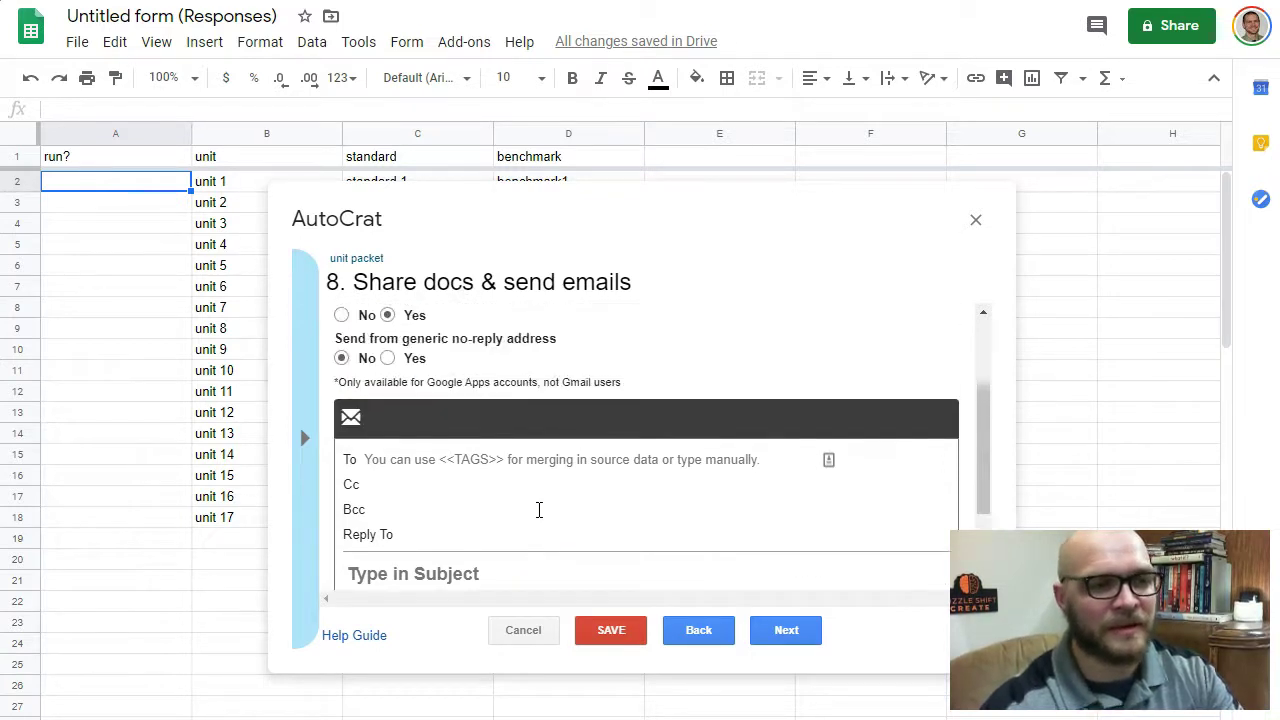
{"action": "scroll", "coordinate": [494, 475], "scroll_direction": "down", "scroll_amount": 2}
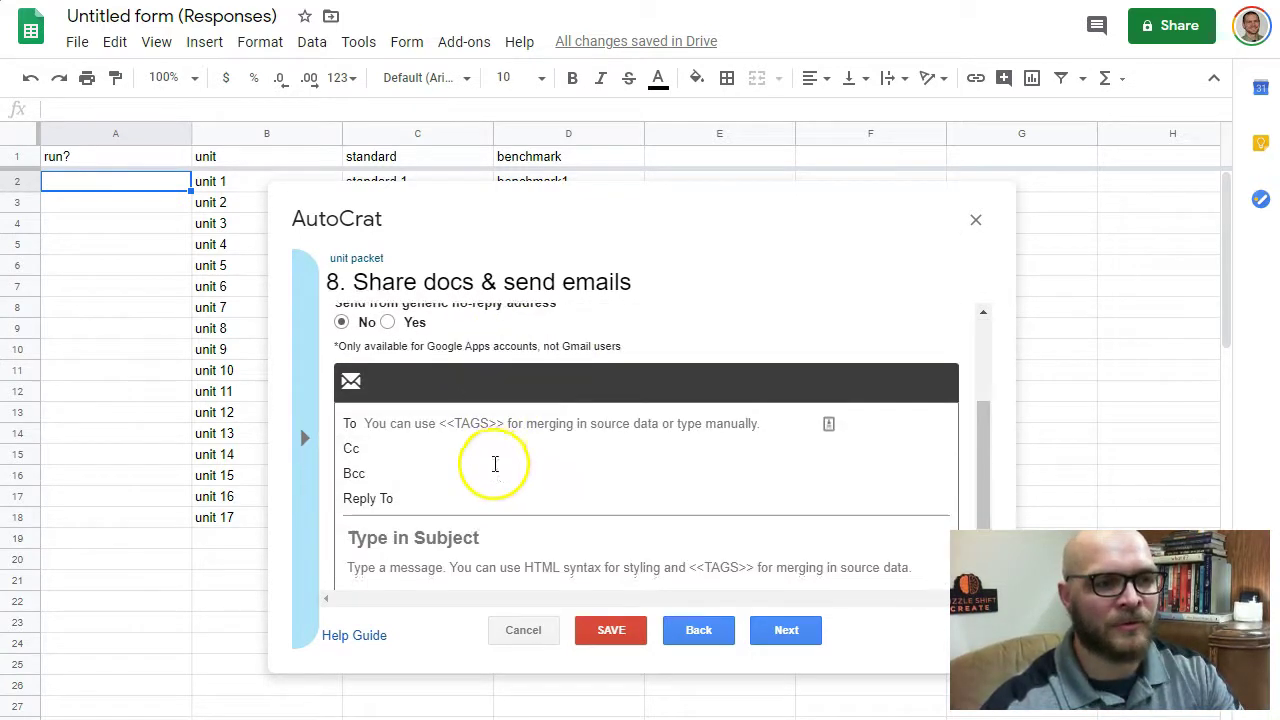
{"action": "left_click", "coordinate": [432, 424]}
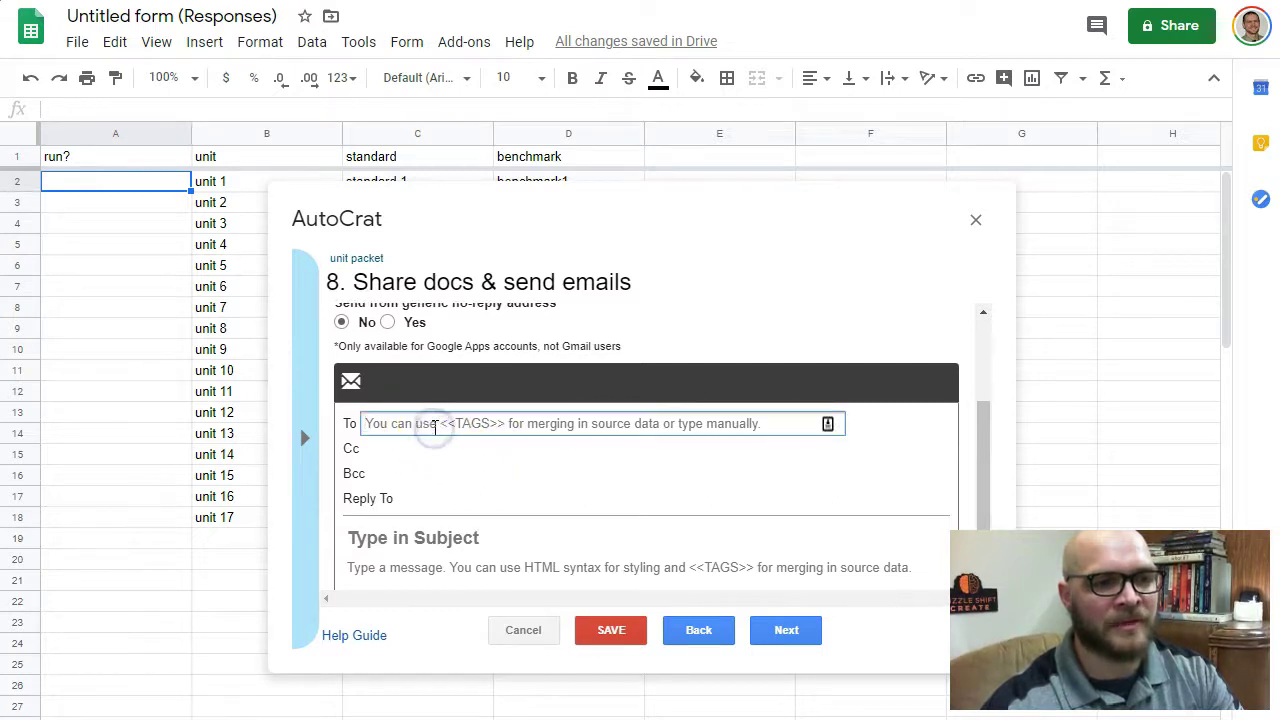
{"action": "mouse_move", "coordinate": [299, 424]}
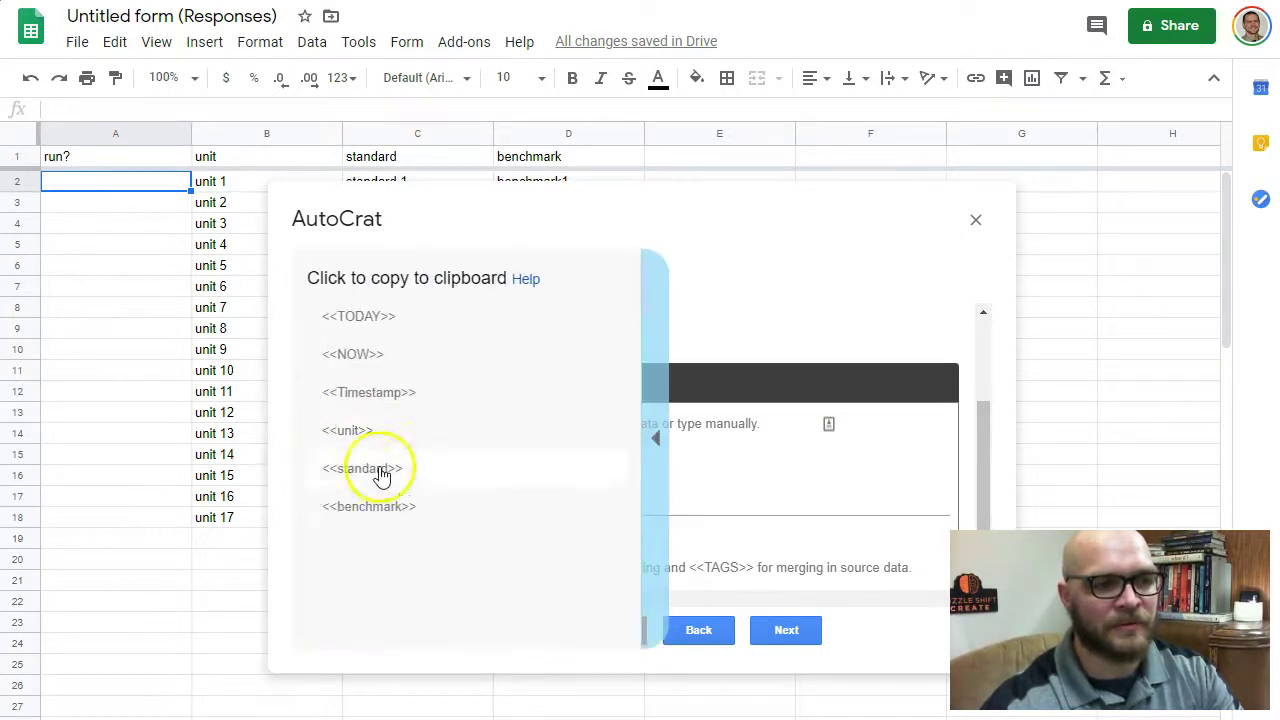
{"action": "left_click", "coordinate": [690, 421]}
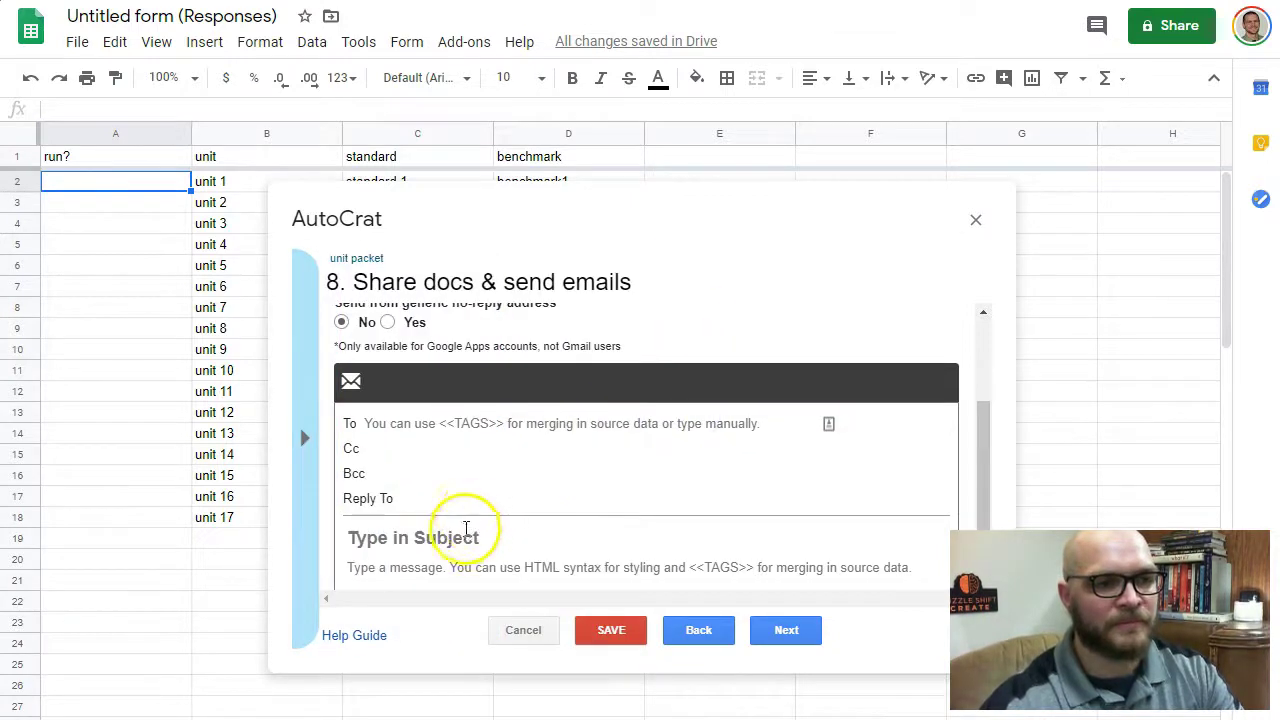
{"action": "left_click", "coordinate": [420, 537]}
{"action": "scroll", "coordinate": [578, 451], "scroll_direction": "down", "scroll_amount": 2}
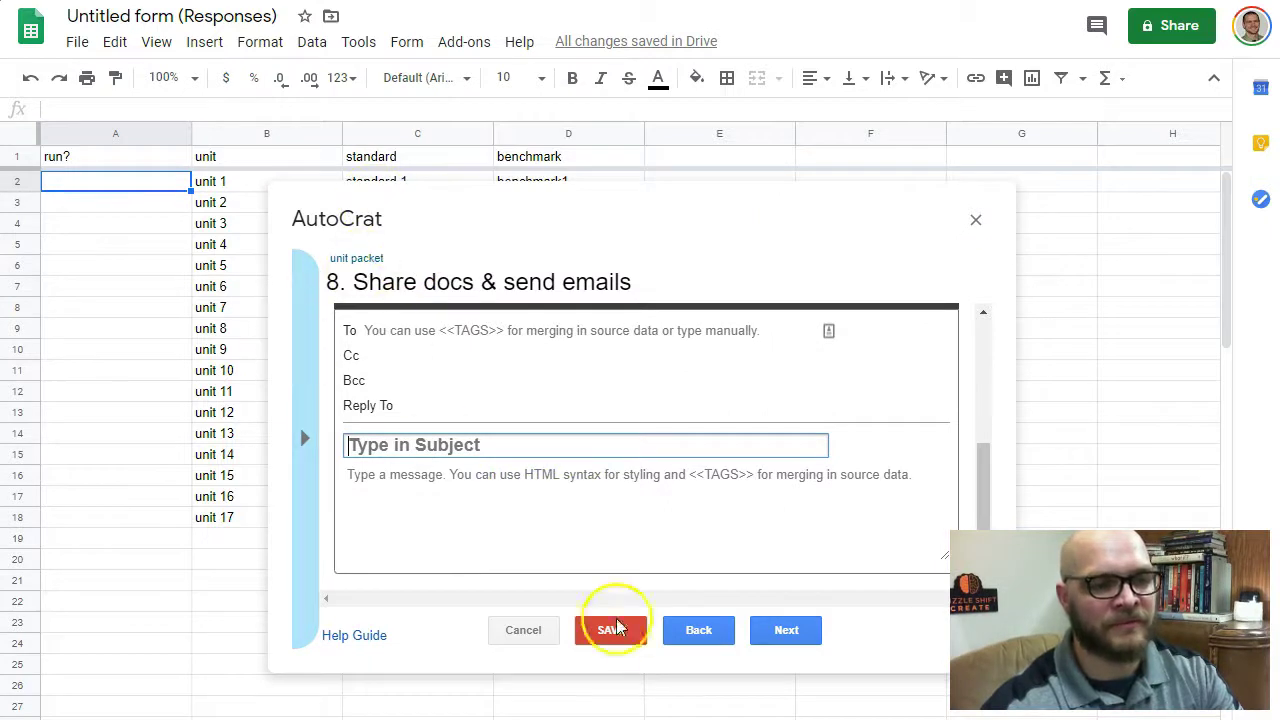
{"action": "scroll", "coordinate": [624, 459], "scroll_direction": "up", "scroll_amount": 3}
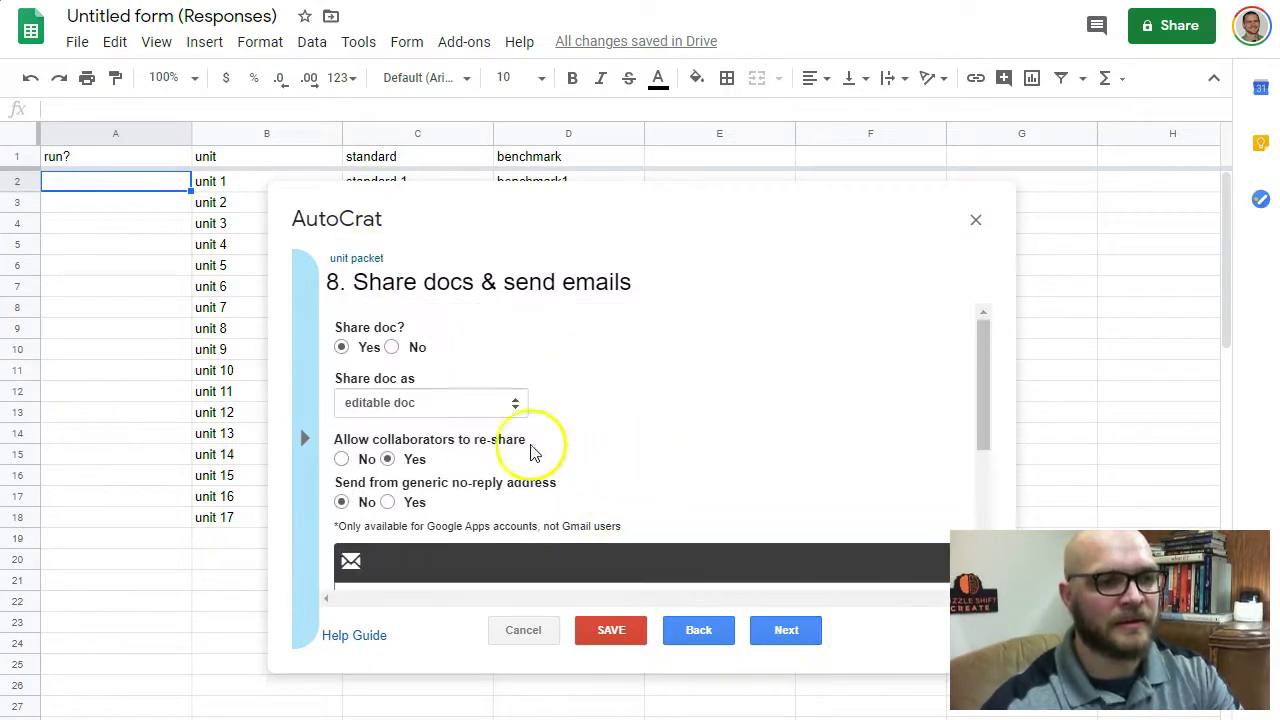
Step: Turn off document sharing and save the job with both the form trigger and time trigger set to No
{"action": "left_click", "coordinate": [391, 349]}
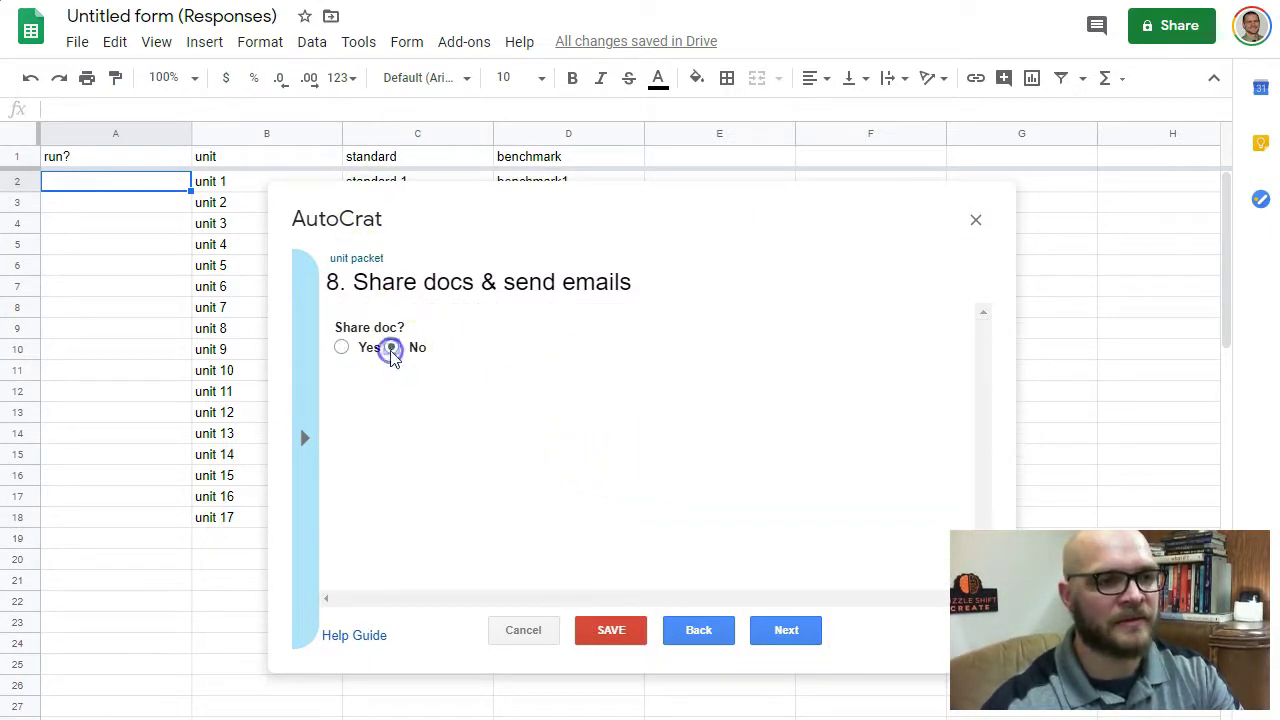
{"action": "left_click", "coordinate": [776, 624]}
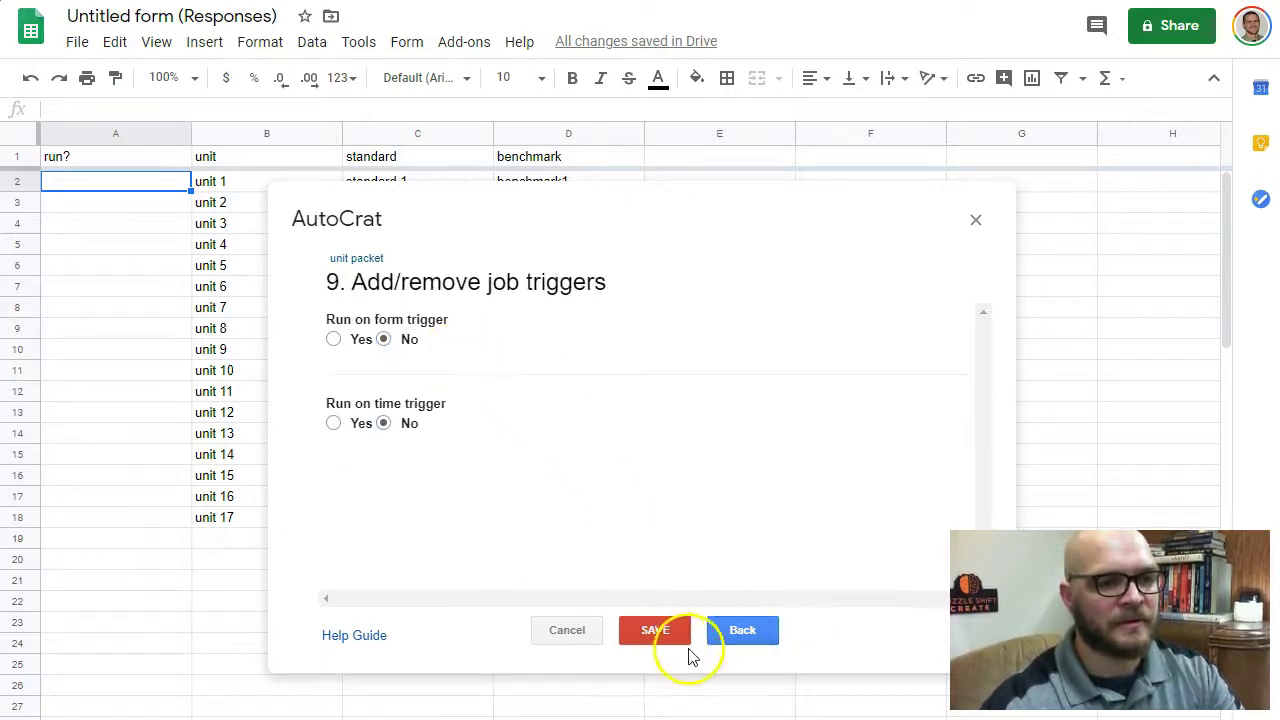
{"action": "left_click", "coordinate": [665, 626]}
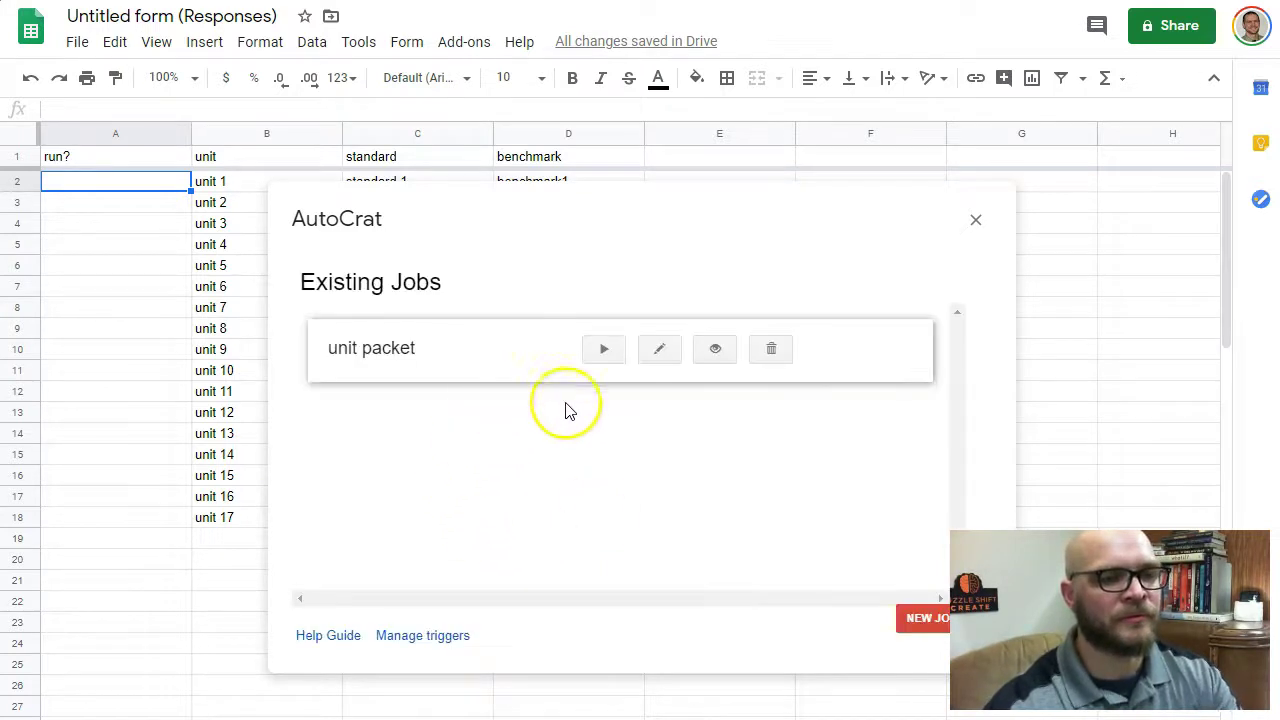
Step: Run the "unit packet" job to merge the documents, and close AutoCrat
{"action": "left_click", "coordinate": [599, 352]}
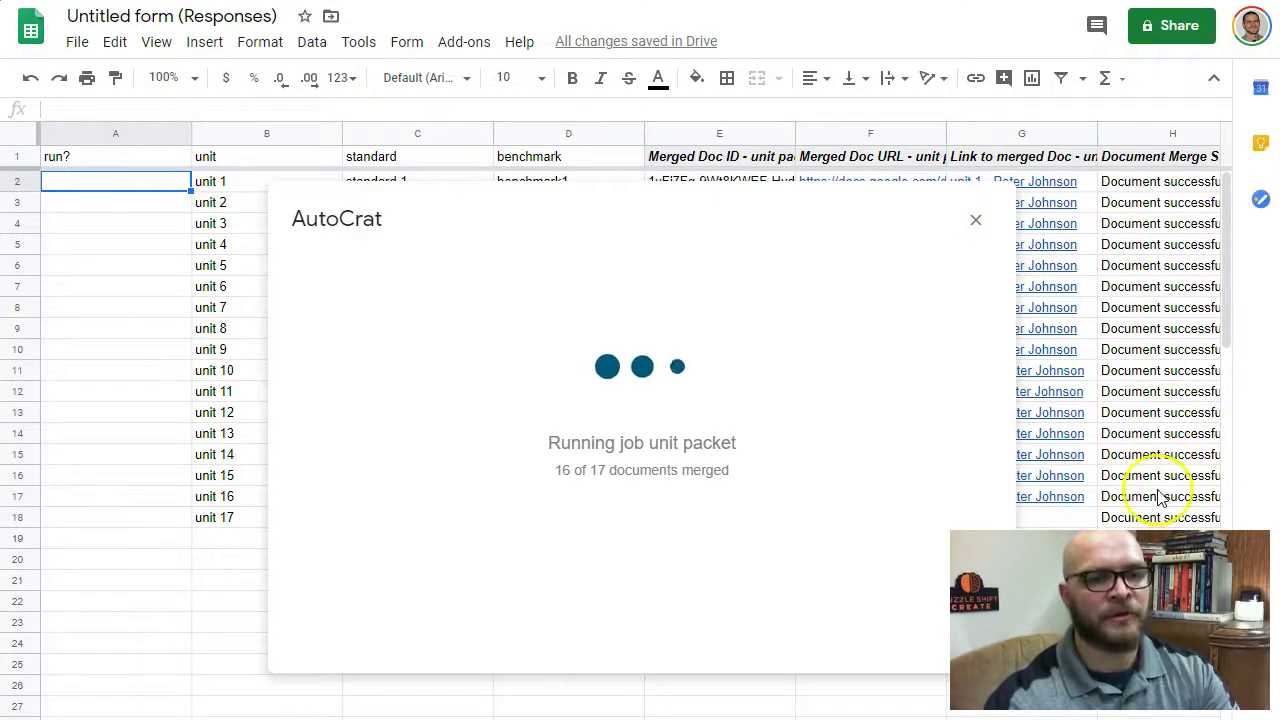
{"action": "left_click", "coordinate": [977, 220]}
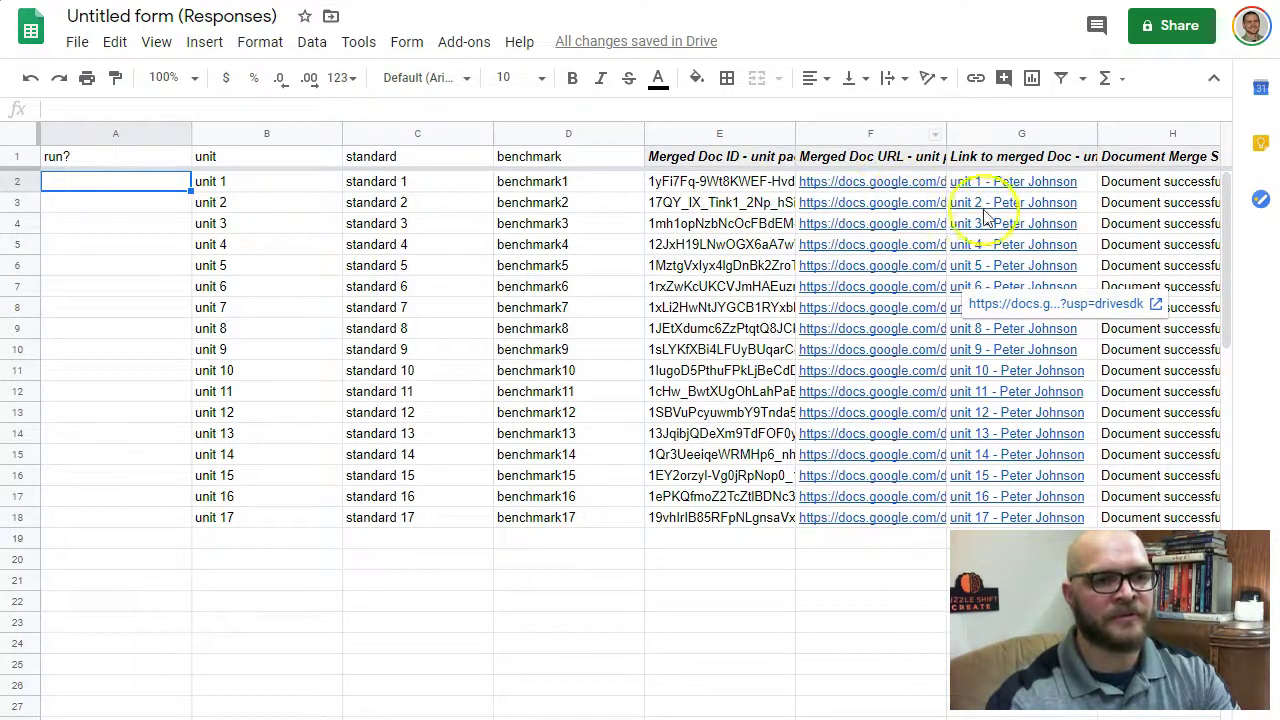
Step: Switch to the "example" folder in Drive, inspect the merged unit 13 document and compare it with cells B14:D14 in the response sheet
{"action": "key", "text": "ctrl+Tab"}
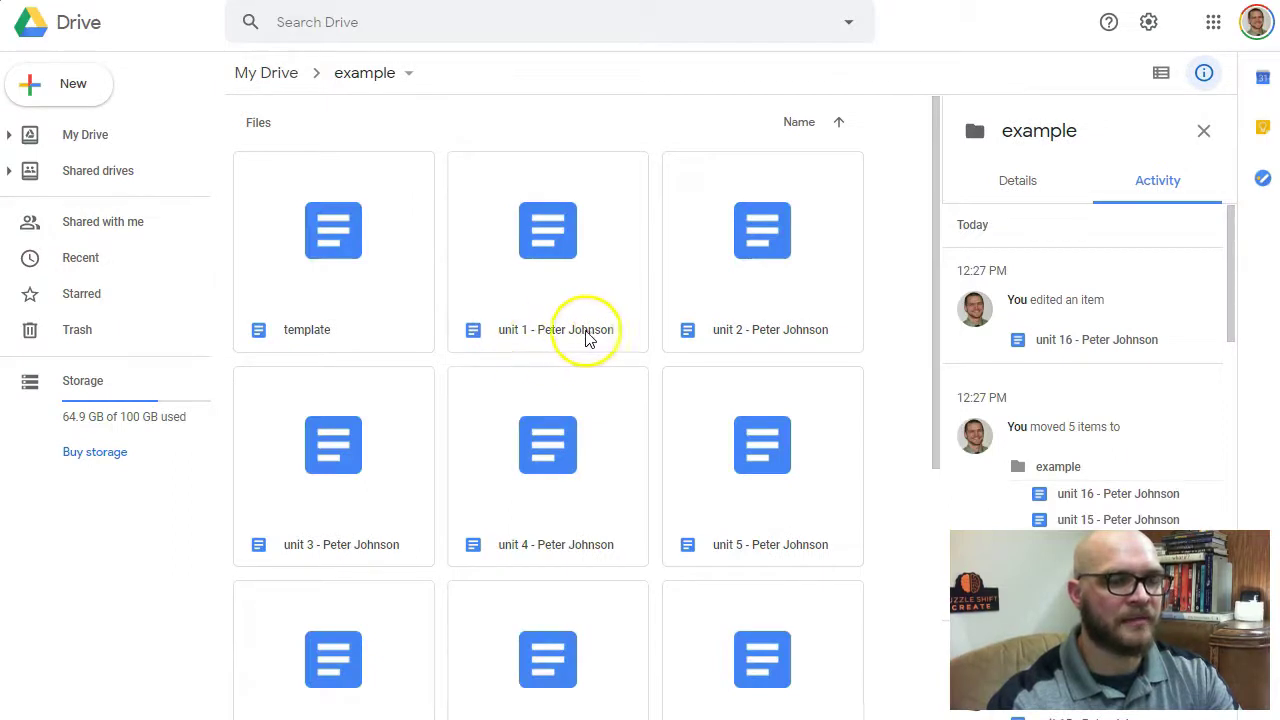
{"action": "scroll", "coordinate": [553, 487], "scroll_direction": "down", "scroll_amount": 7}
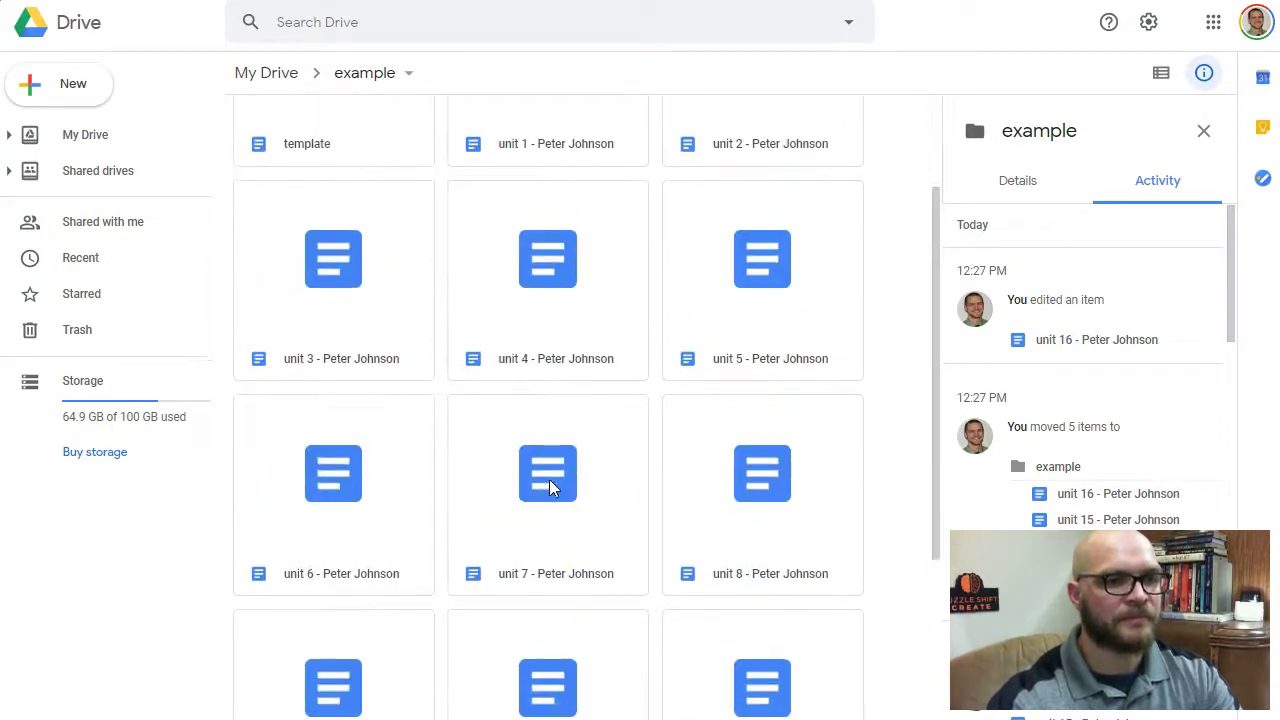
{"action": "scroll", "coordinate": [549, 487], "scroll_direction": "down", "scroll_amount": 1}
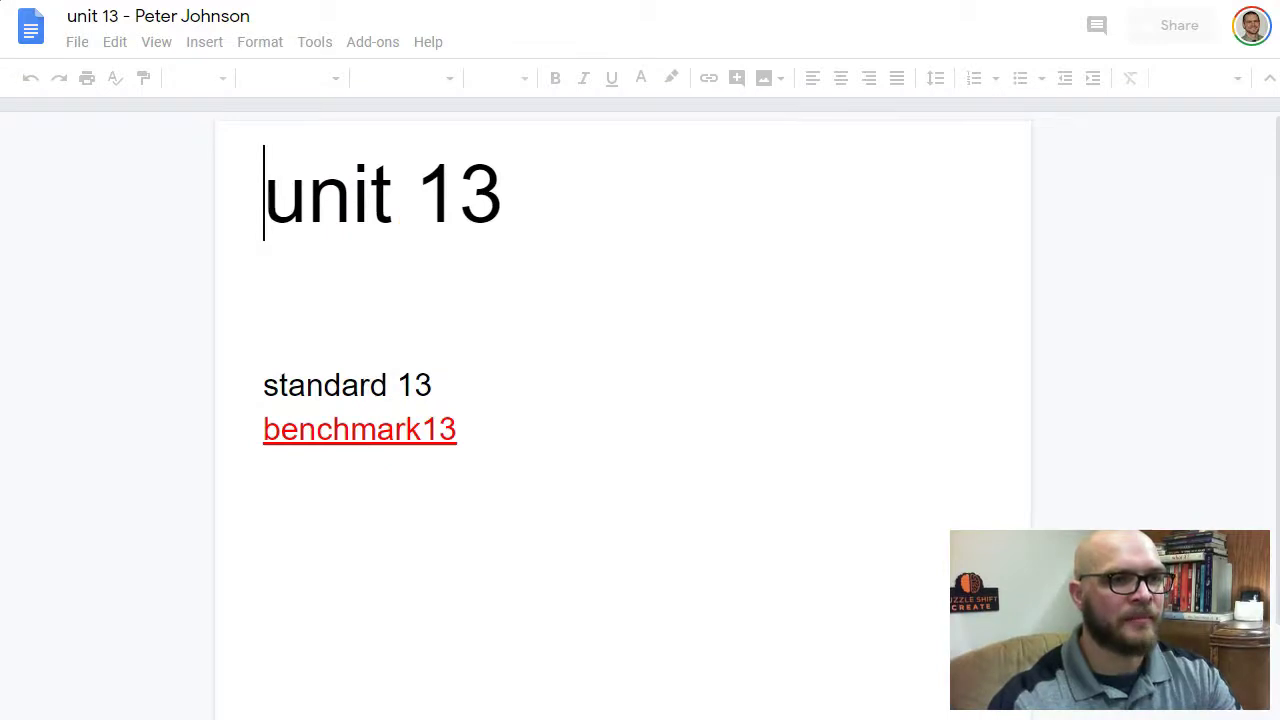
{"action": "key", "text": "ctrl+w"}
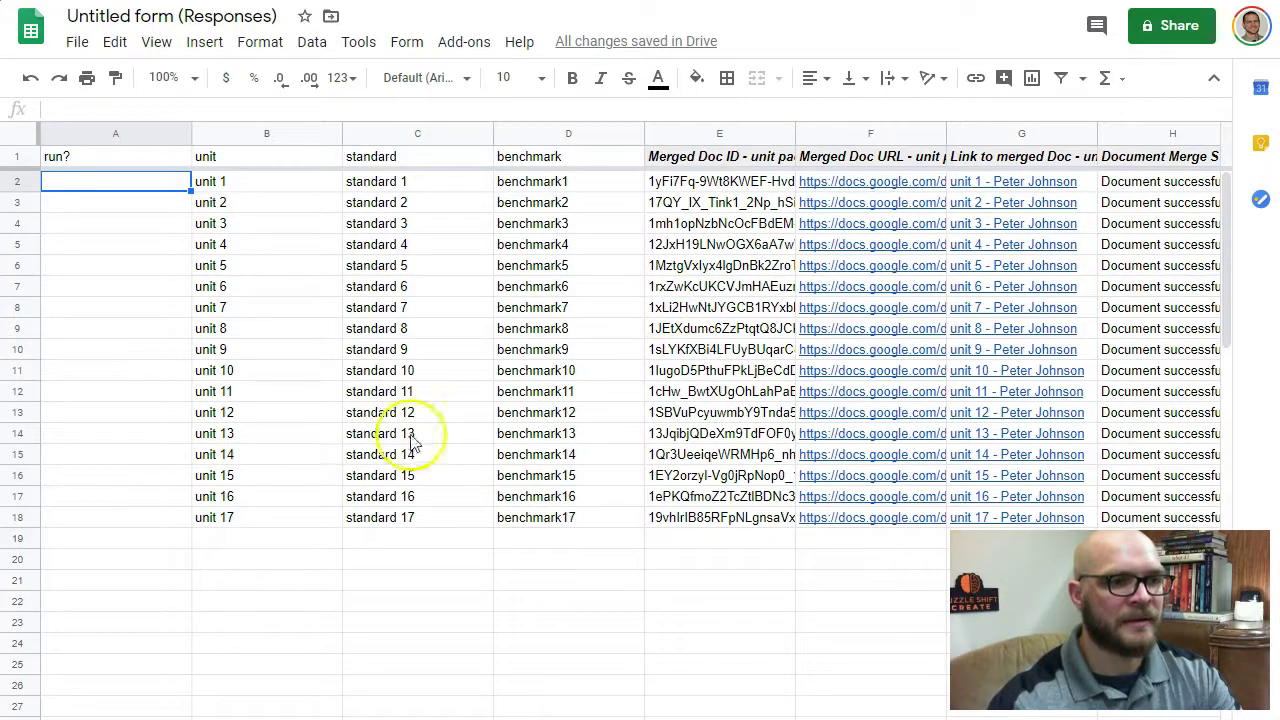
{"action": "left_click_drag", "start_coordinate": [245, 434], "coordinate": [524, 437]}
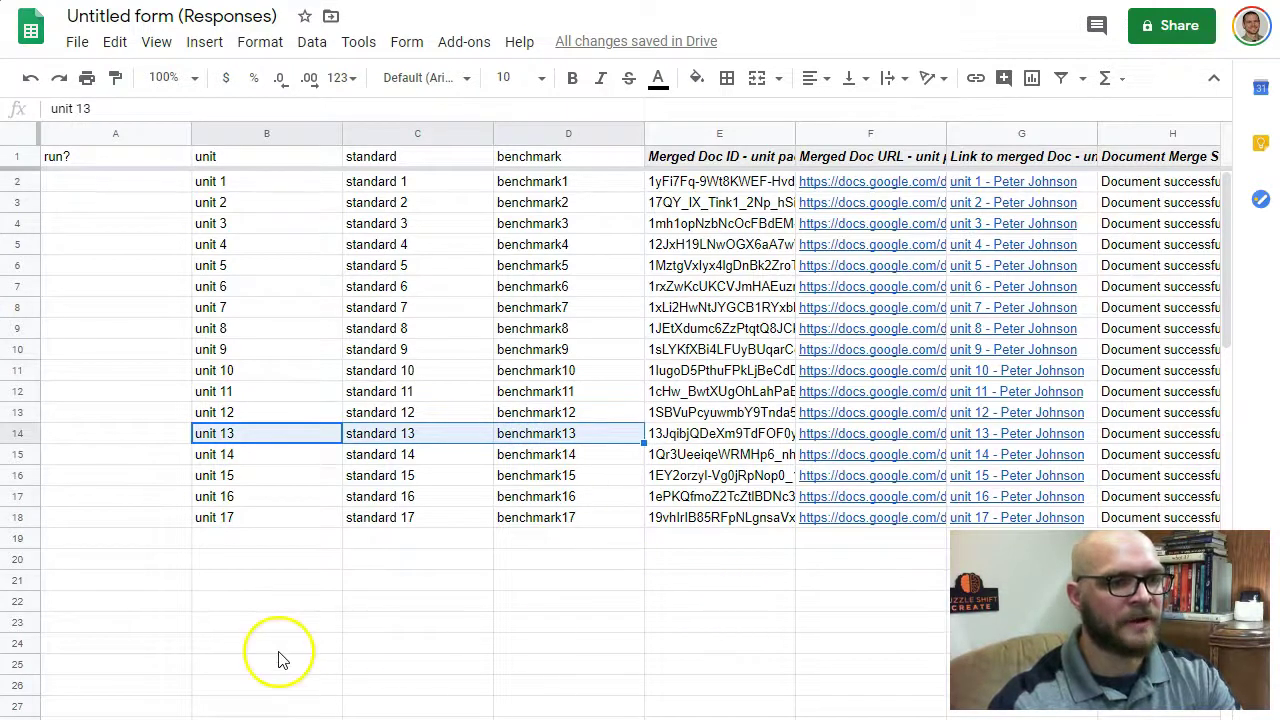